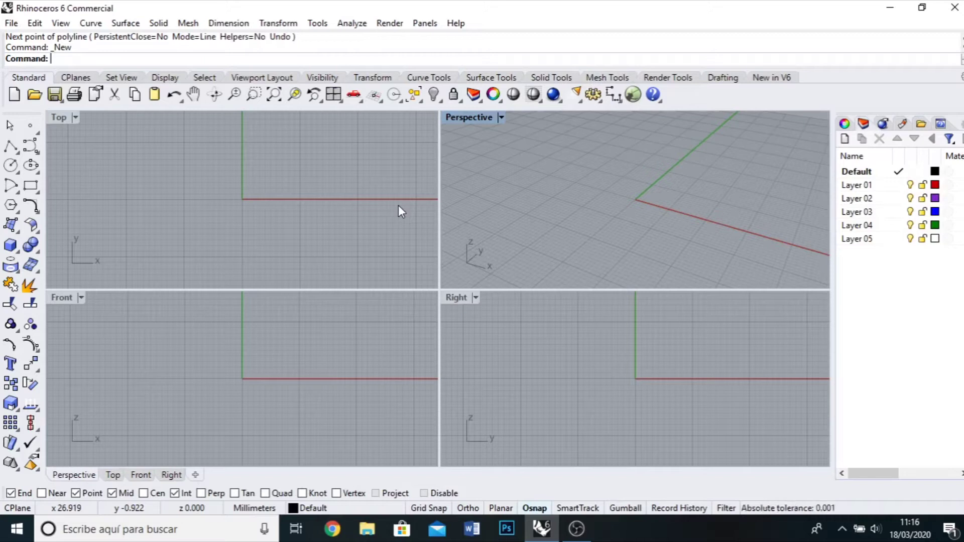
# - Draw the rectangular base of a box in the Top view, 220 mm long and 140 mm wide
pyautogui.doubleClick(58, 117)
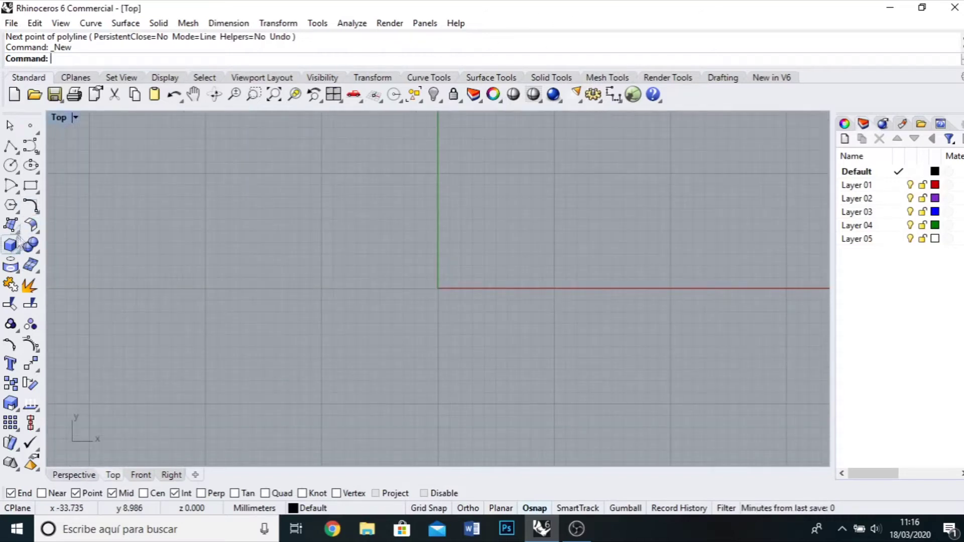
pyautogui.click(11, 245)
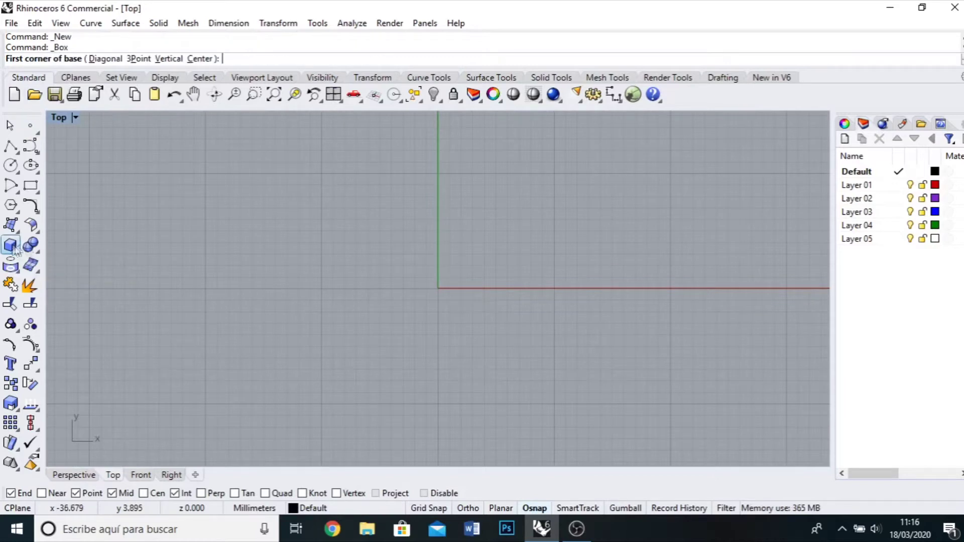
pyautogui.click(162, 179)
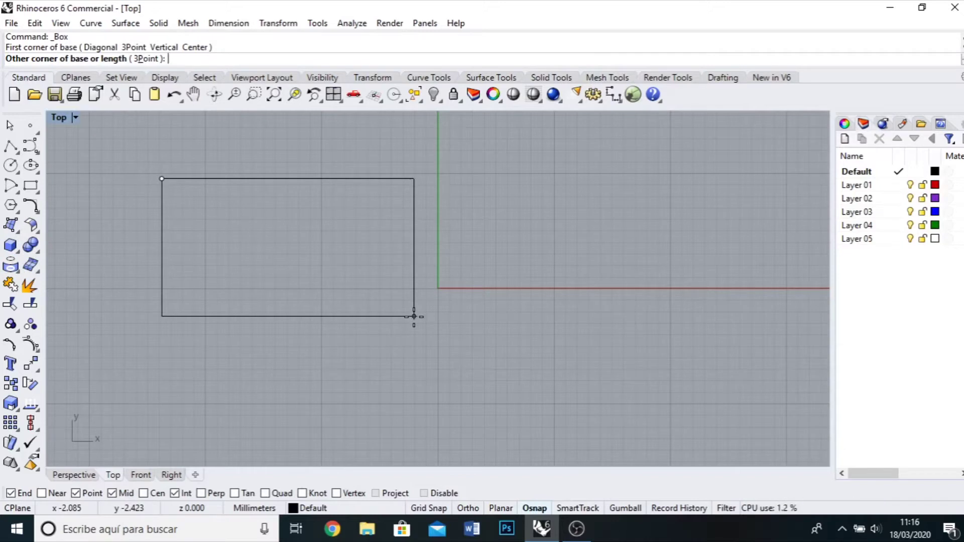
pyautogui.write('22')
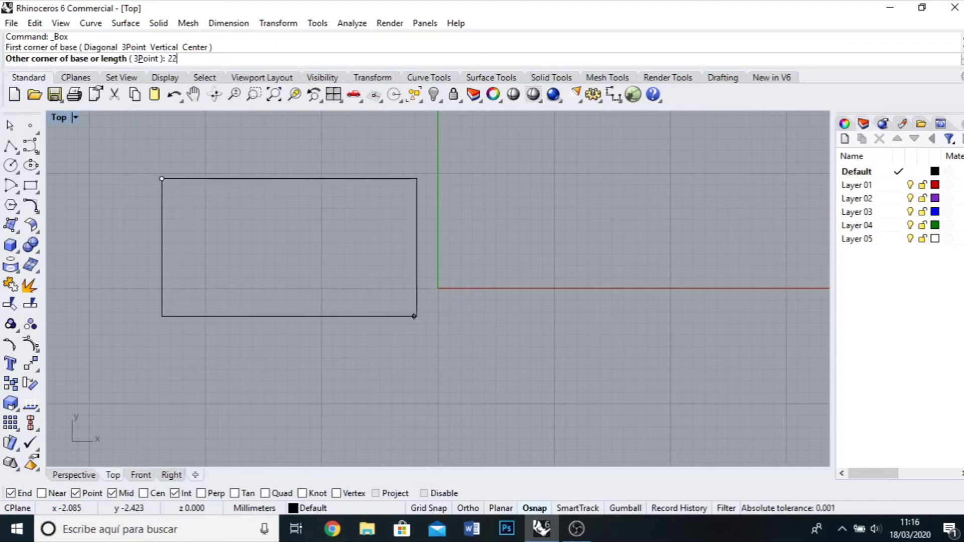
pyautogui.write('0')
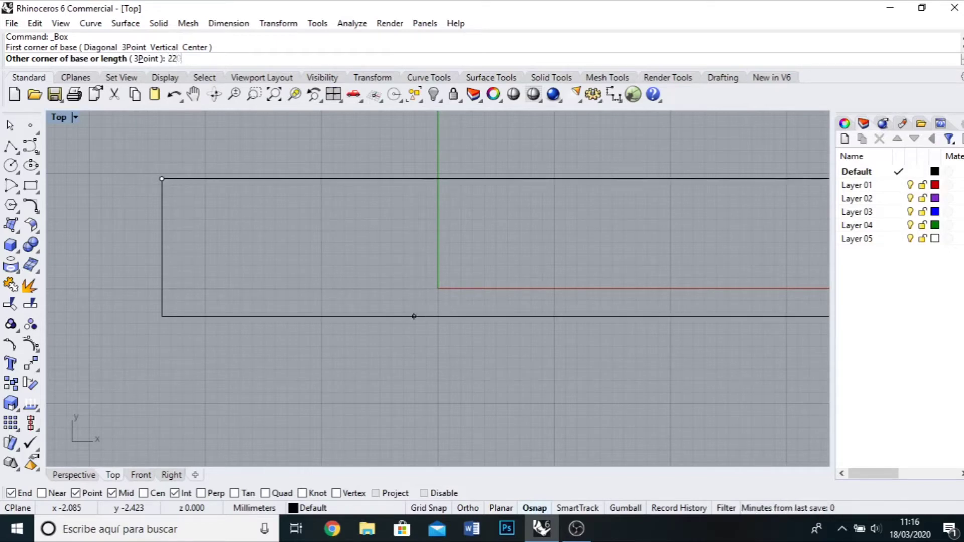
pyautogui.press('Return')
pyautogui.scroll(-5, 331, 278)
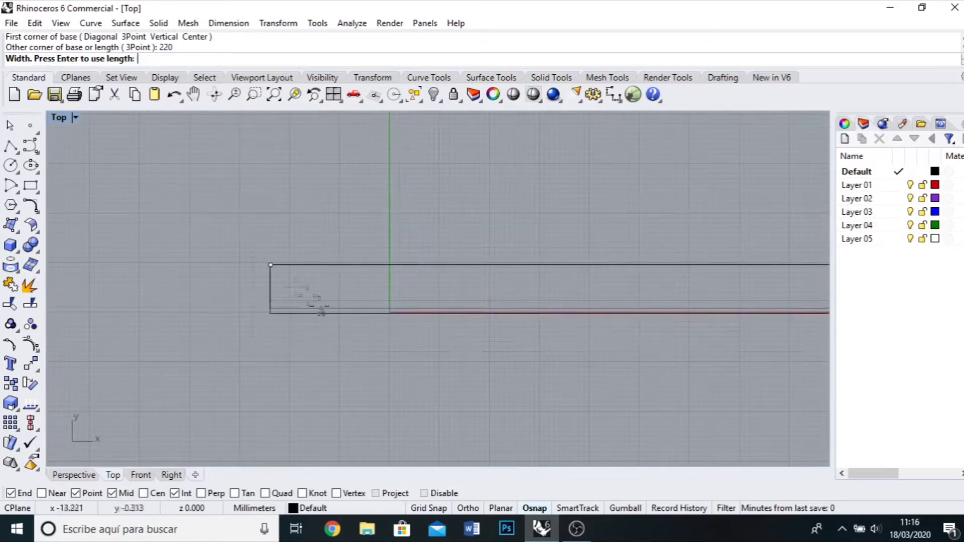
pyautogui.scroll(2, 582, 416)
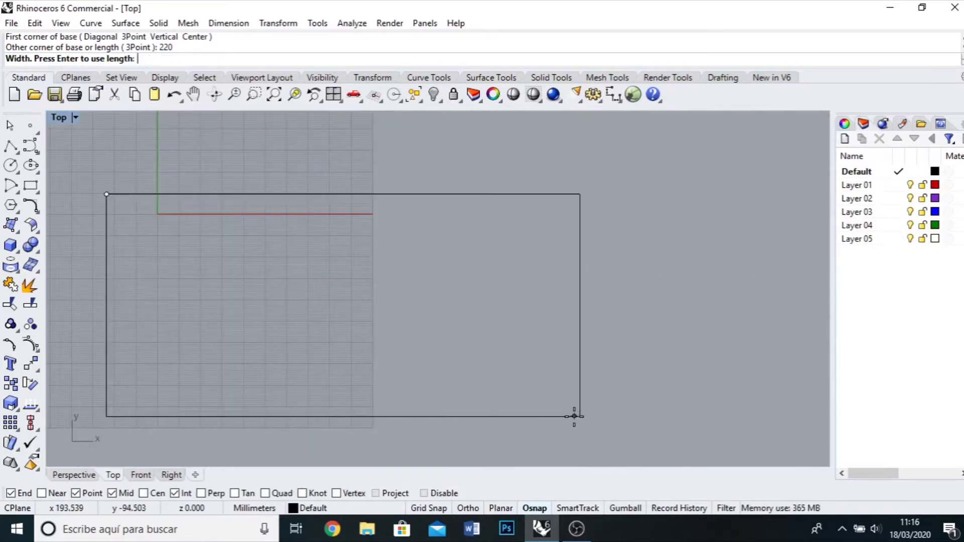
pyautogui.write('140')
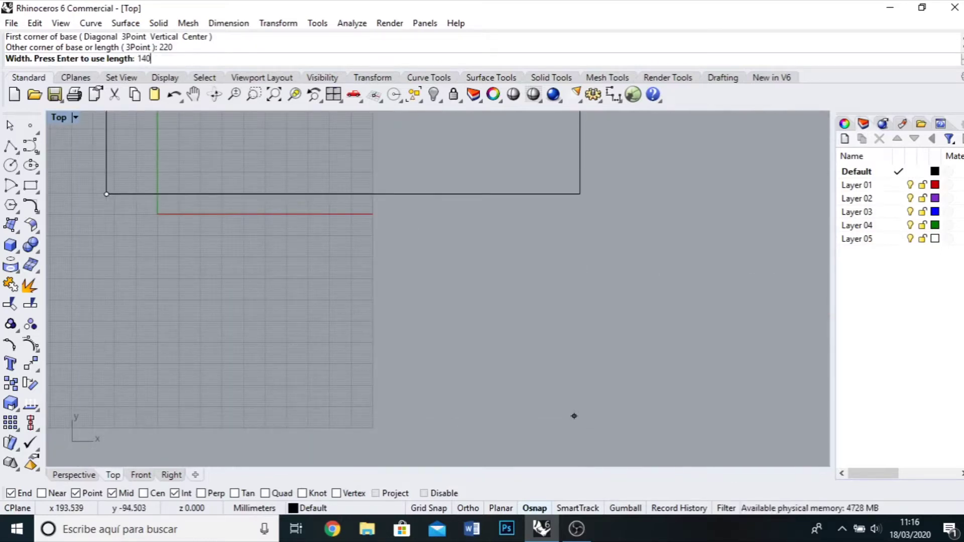
pyautogui.press('Return')
pyautogui.scroll(-5, 520, 393)
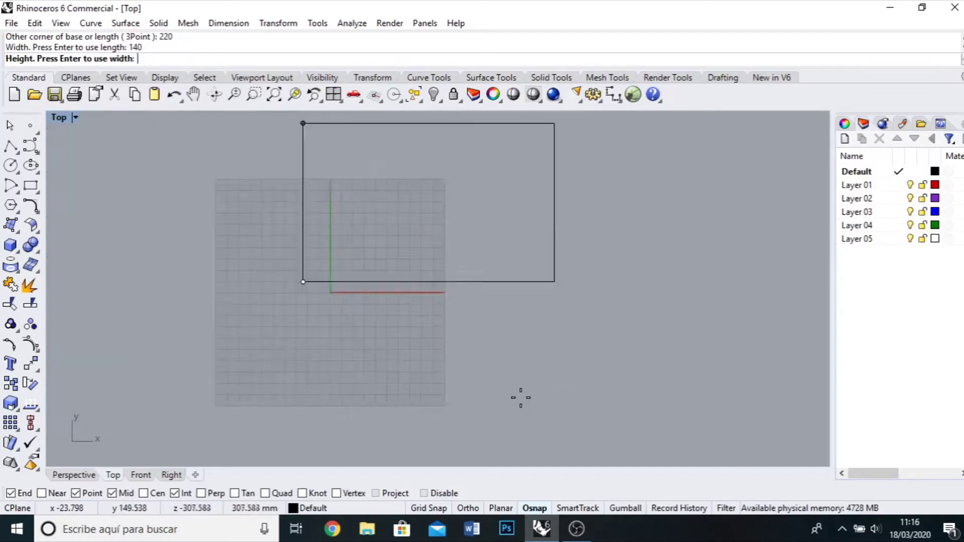
# - Give the 220 by 140 mm box a height of 2 mm
pyautogui.doubleClick(60, 118)
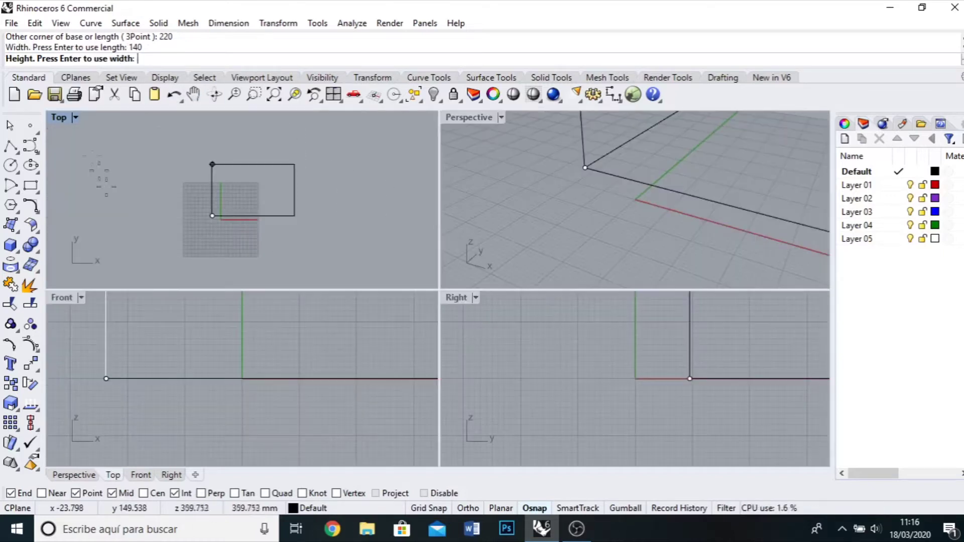
pyautogui.write('2')
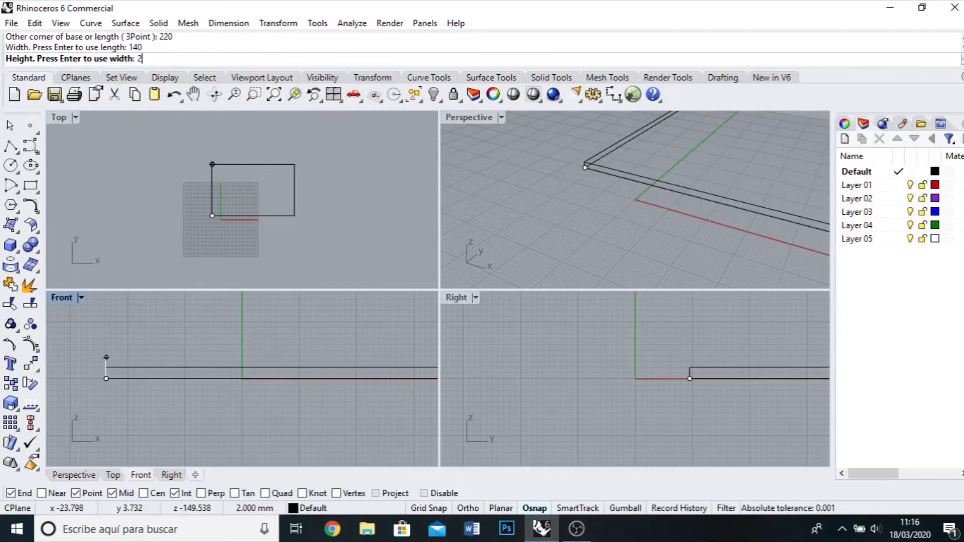
pyautogui.press('Return')
# - Display the flat plate shaded in the Perspective view and examine it from another angle
pyautogui.scroll(-5, 525, 237)
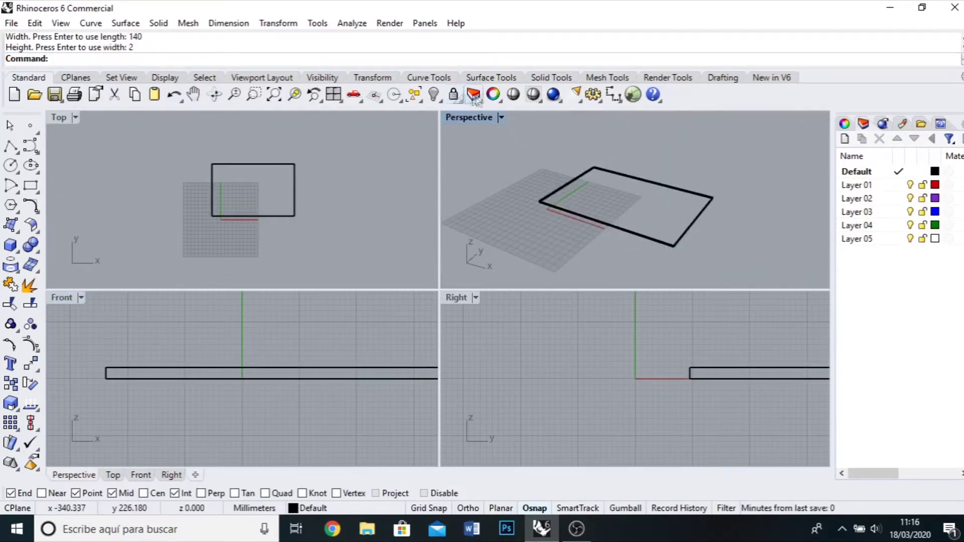
pyautogui.click(513, 95)
pyautogui.moveTo(521, 146); pyautogui.dragTo(589, 266, button='right')
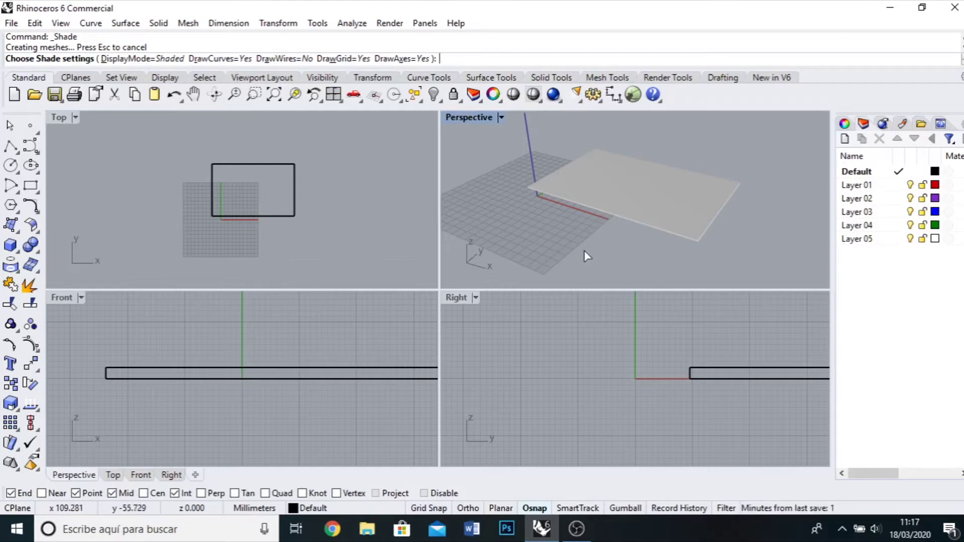
# - Start a second box at the plate's back-left corner in the Top view, with a base 220 mm long and 2 mm wide
pyautogui.scroll(4, 208, 150)
pyautogui.scroll(3, 208, 179)
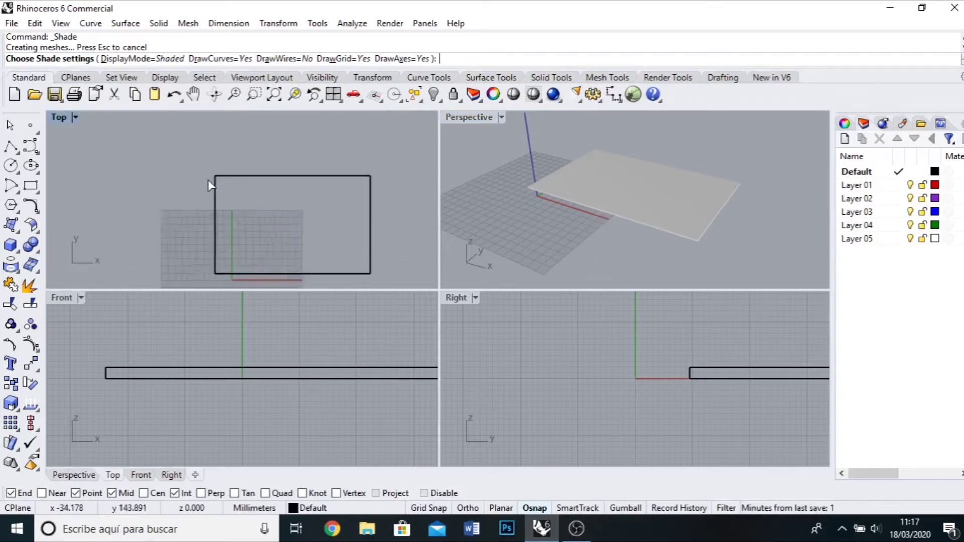
pyautogui.scroll(-4, 218, 166)
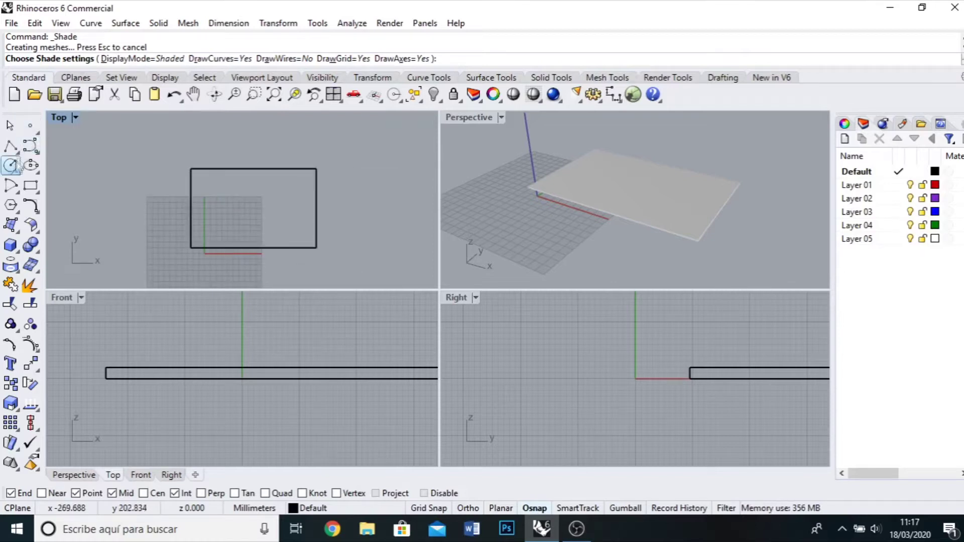
pyautogui.click(11, 245)
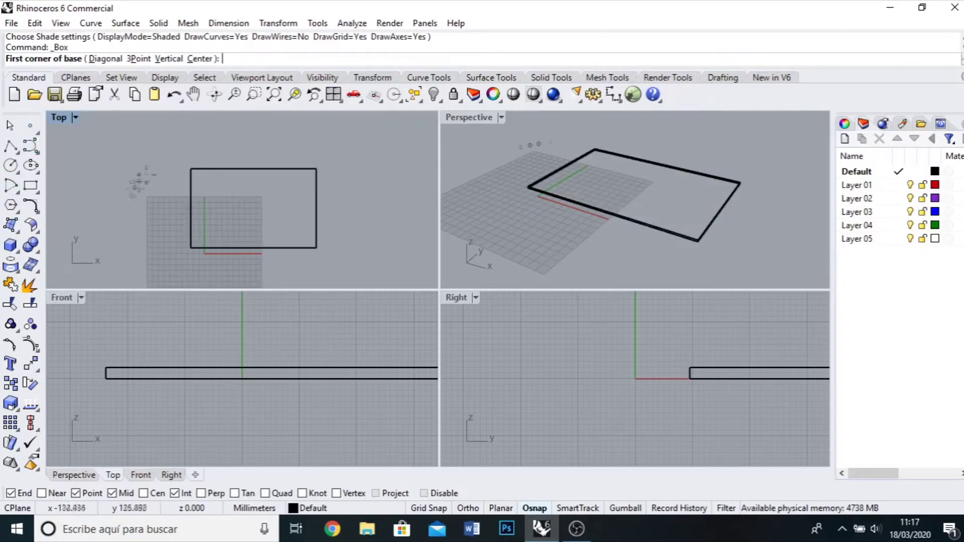
pyautogui.doubleClick(61, 119)
pyautogui.scroll(5, 336, 221)
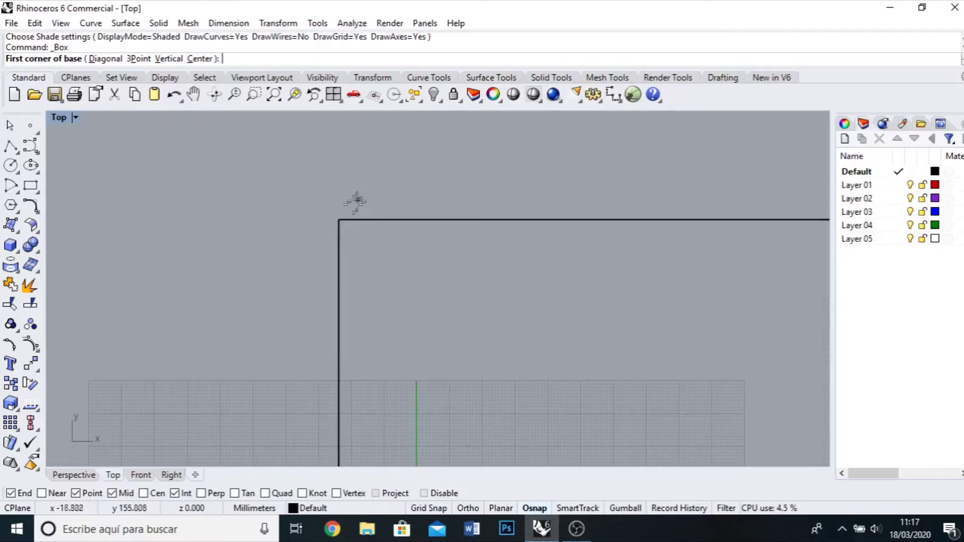
pyautogui.click(338, 219)
pyautogui.scroll(-5, 146, 165)
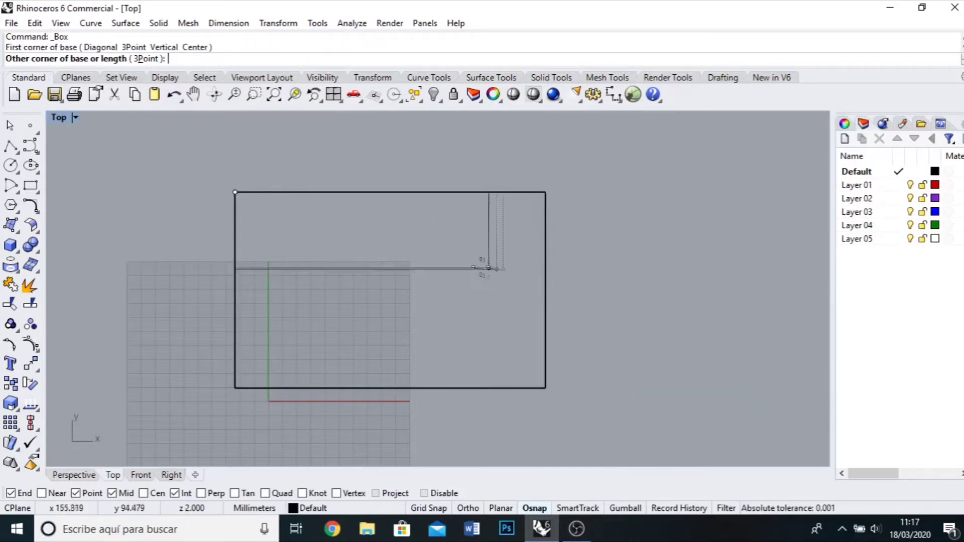
pyautogui.write('220')
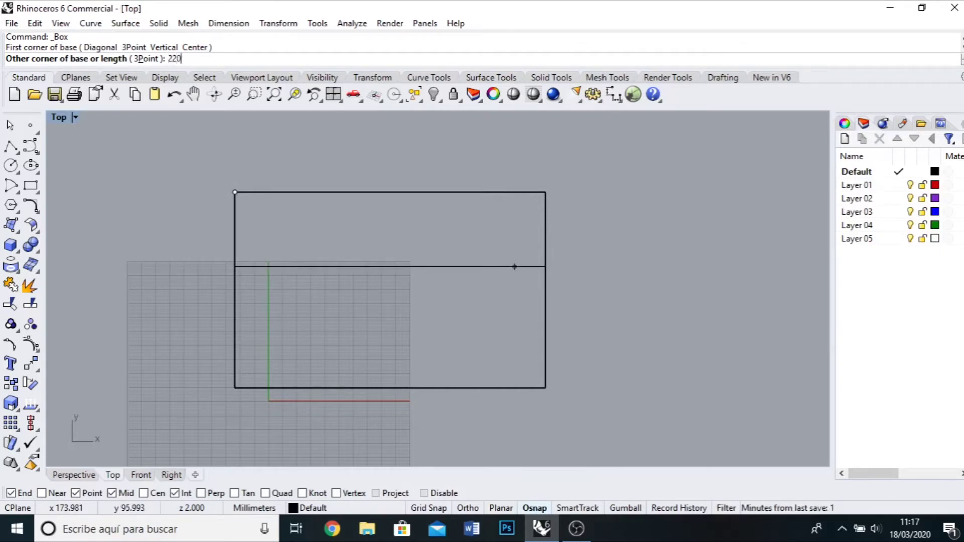
pyautogui.press('Return')
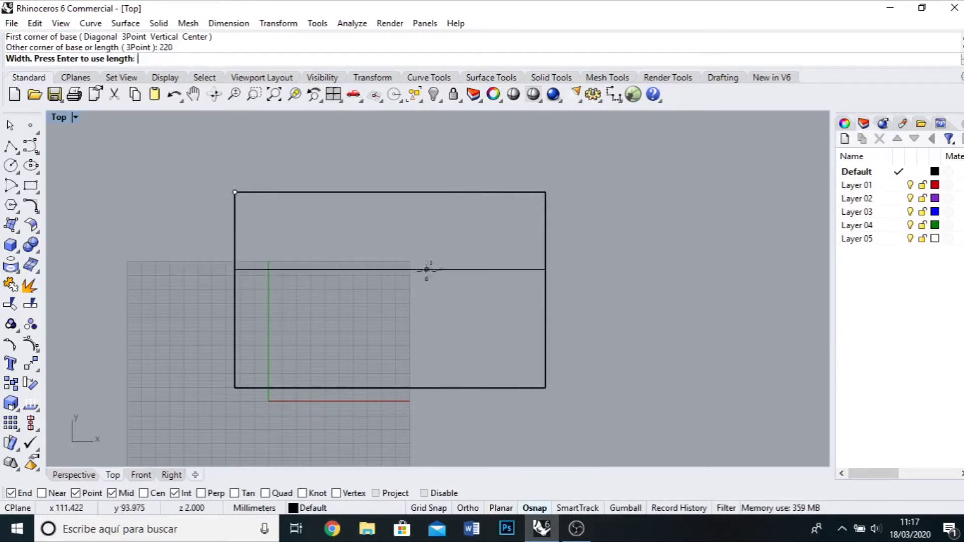
pyautogui.write('2')
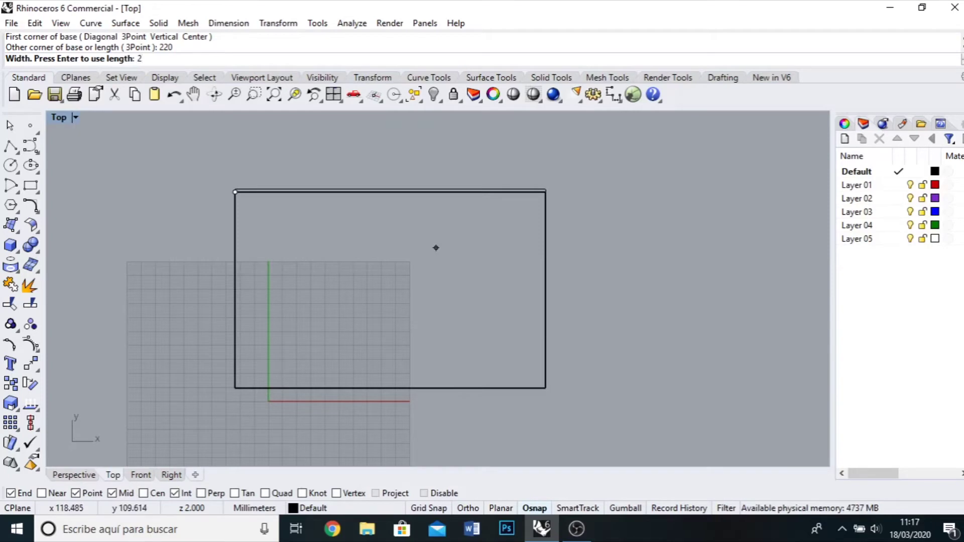
pyautogui.press('Return')
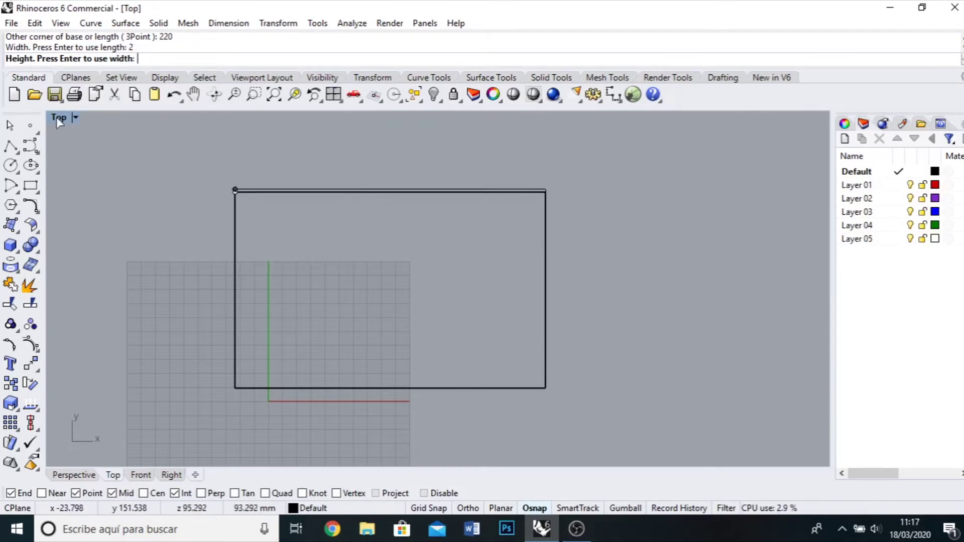
# - Set the second box's height to 130 mm to form an upright panel along the plate's back edge
pyautogui.hotkey('ctrl', 'm')
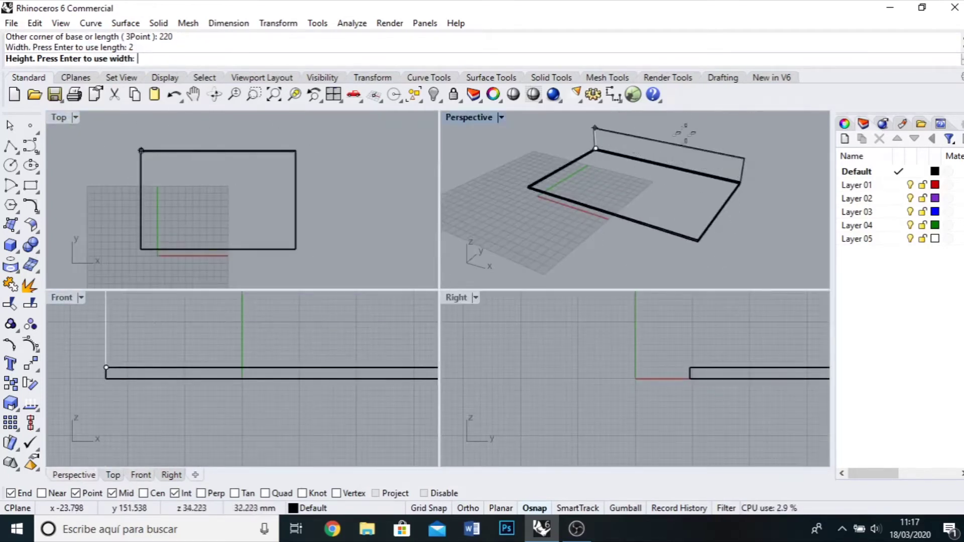
pyautogui.scroll(-5, 552, 267)
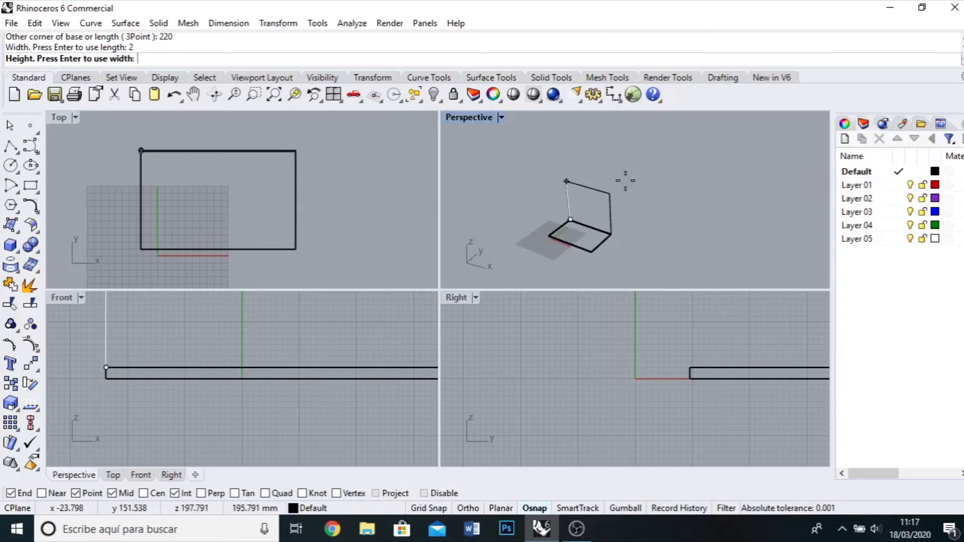
pyautogui.write('130')
pyautogui.press('Return')
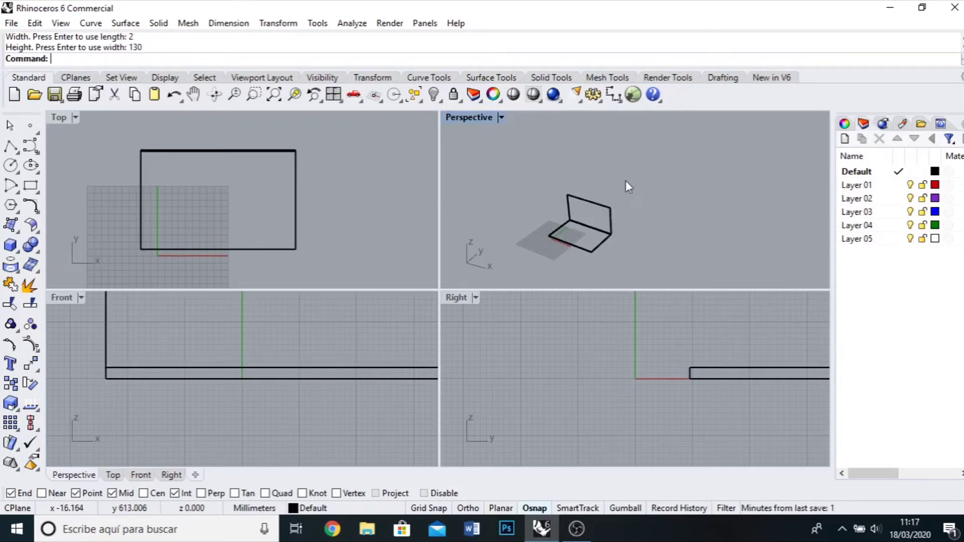
# - Move the upright panel in the Top view from its outer back-left corner to the plate's back-left corner, seating it on the plate
pyautogui.scroll(-6, 208, 399)
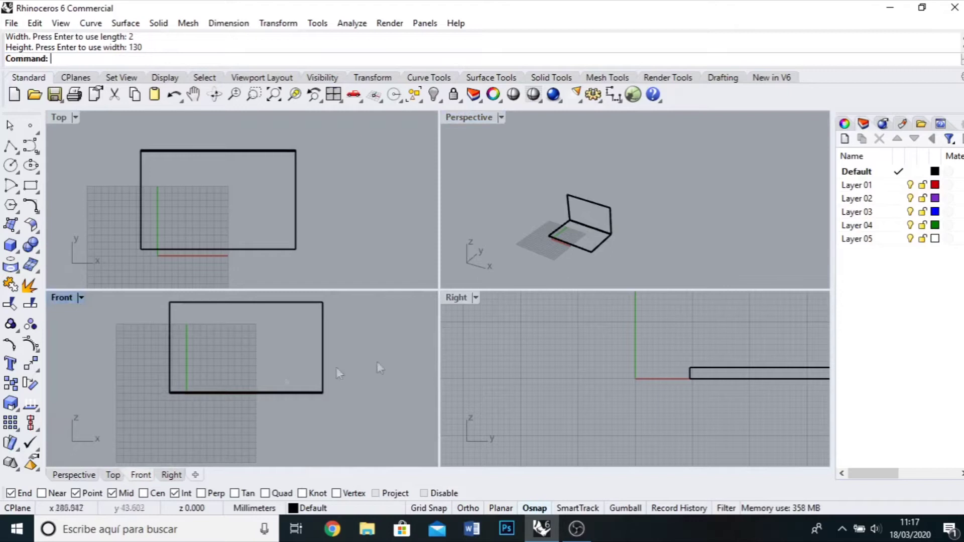
pyautogui.scroll(10, 635, 261)
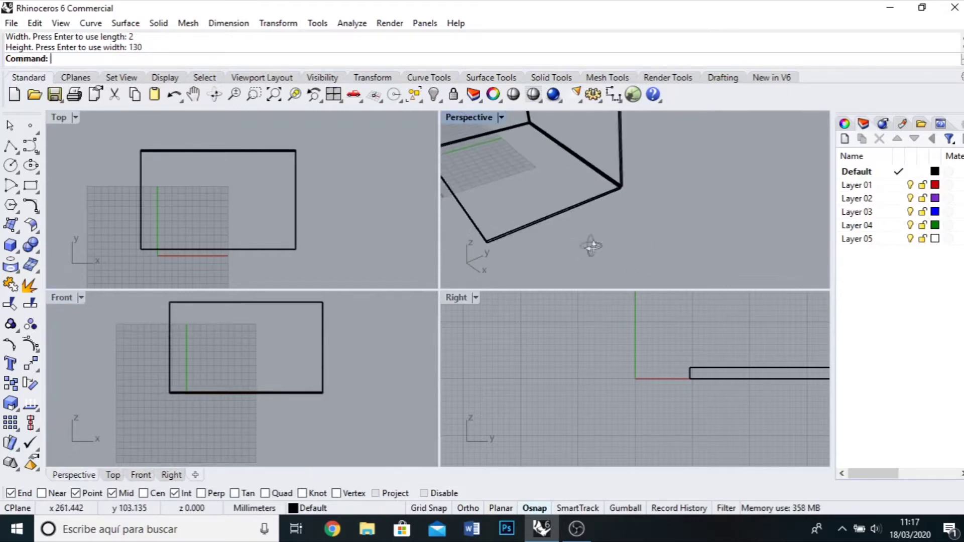
pyautogui.moveTo(649, 254); pyautogui.dragTo(677, 245, button='right')
pyautogui.click(685, 253)
pyautogui.moveTo(585, 223); pyautogui.dragTo(581, 213, button='right')
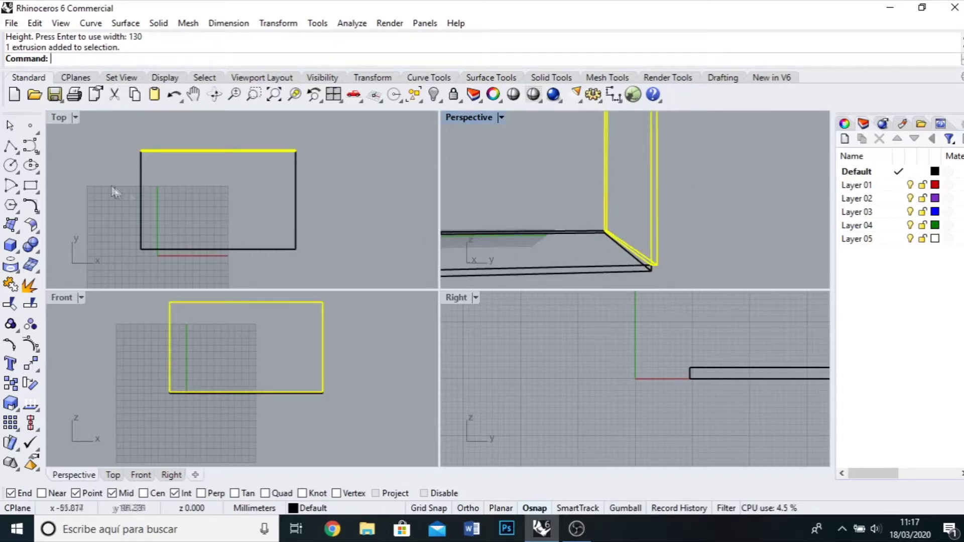
pyautogui.scroll(6, 143, 125)
pyautogui.scroll(-3, 138, 191)
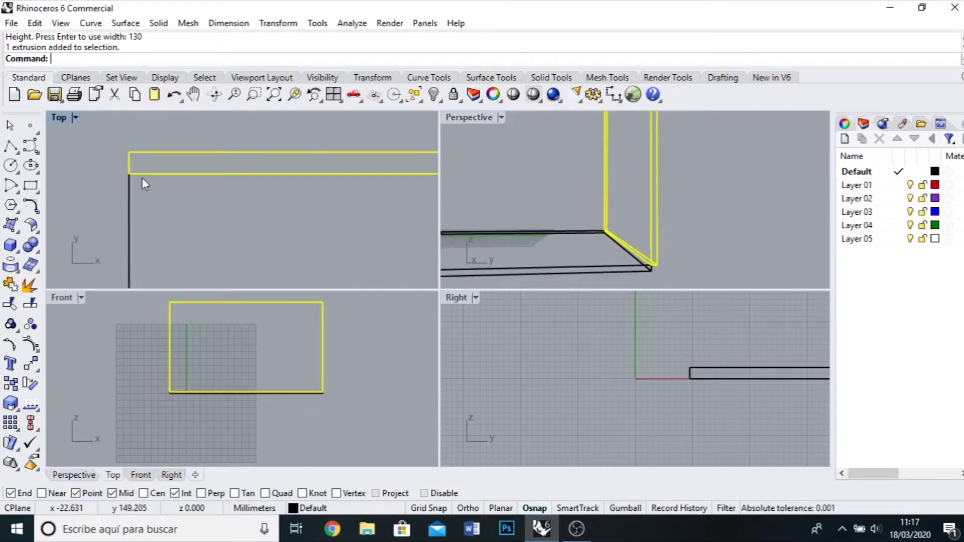
pyautogui.doubleClick(59, 117)
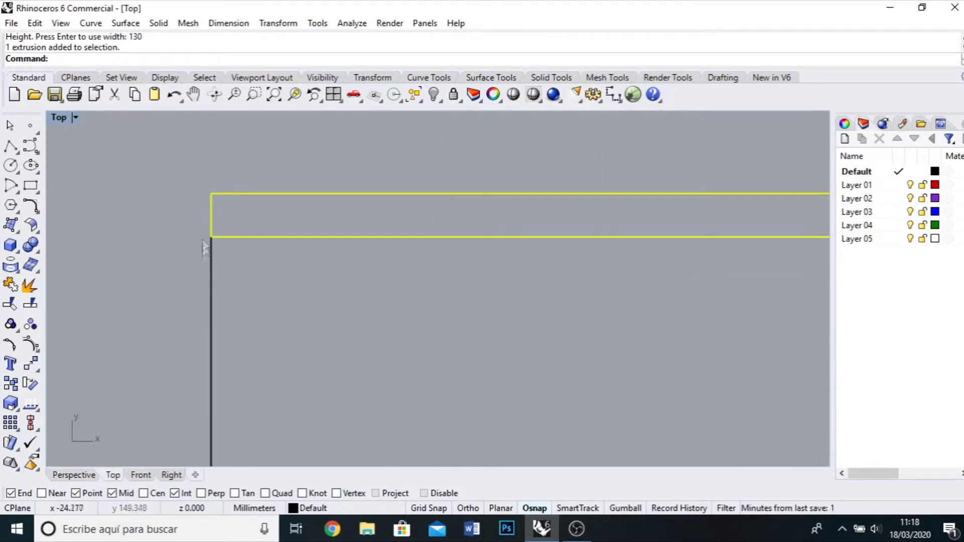
pyautogui.write('ove')
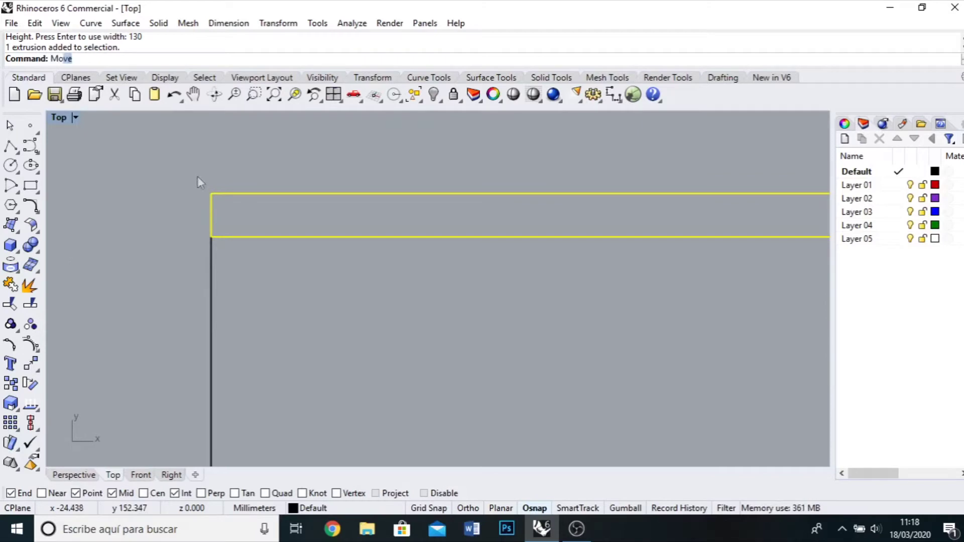
pyautogui.press('Return')
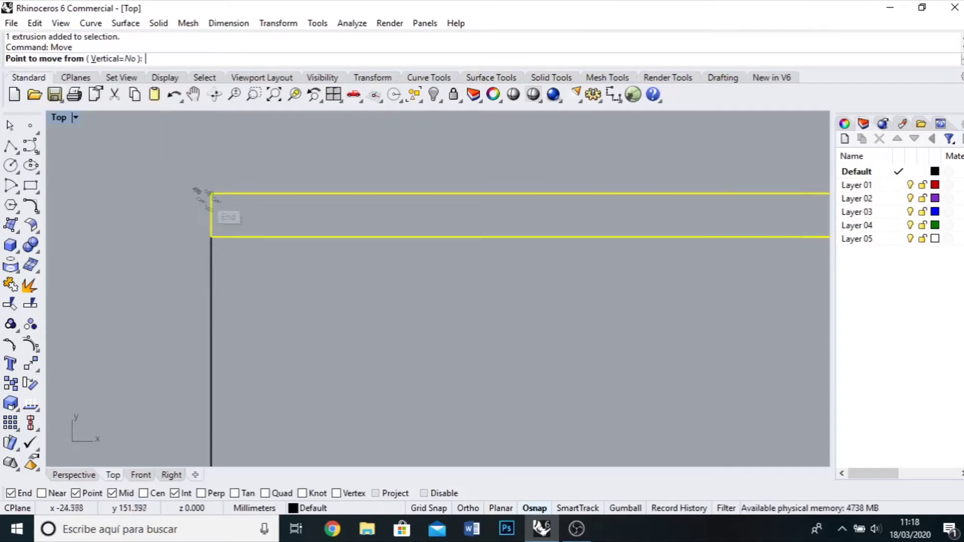
pyautogui.click(211, 193)
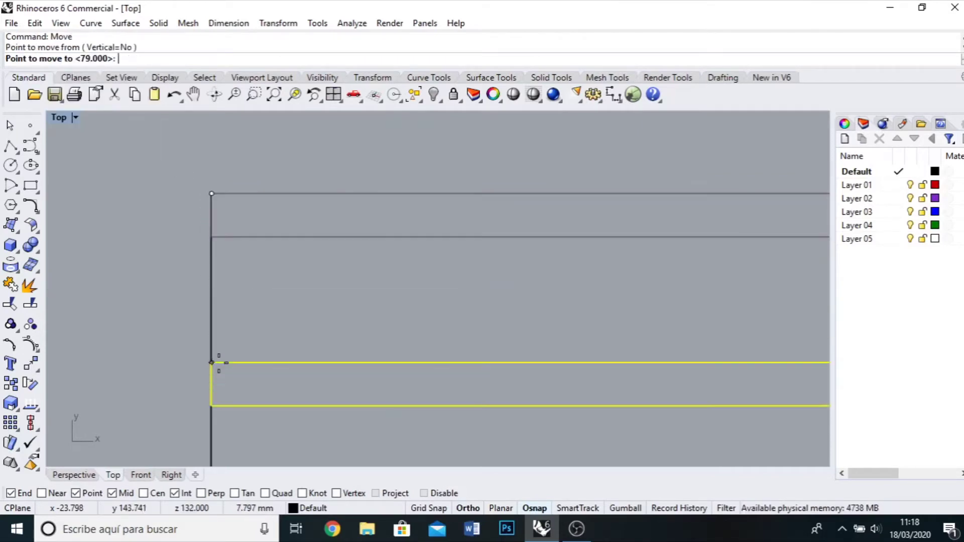
pyautogui.click(211, 236)
pyautogui.press('Escape')
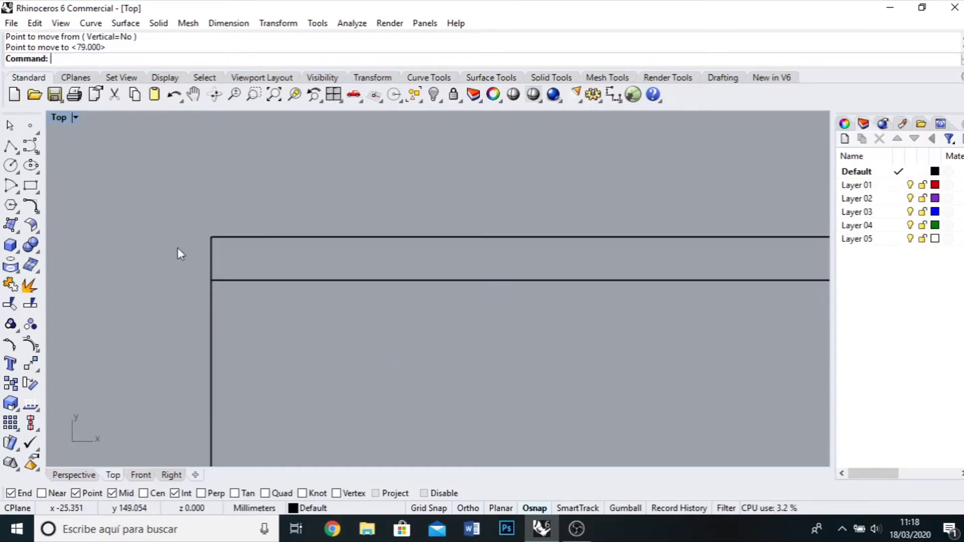
pyautogui.doubleClick(59, 118)
pyautogui.moveTo(703, 261); pyautogui.dragTo(652, 248, button='right')
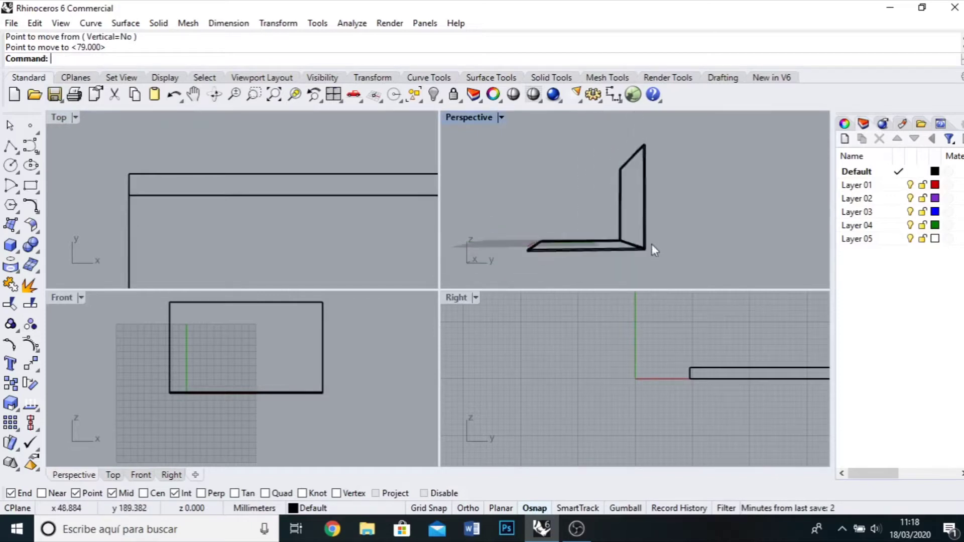
# - Start a third box in the Top view at the back panel's outer right corner, with a base length of 2 mm
pyautogui.moveTo(504, 206); pyautogui.dragTo(625, 272, button='right')
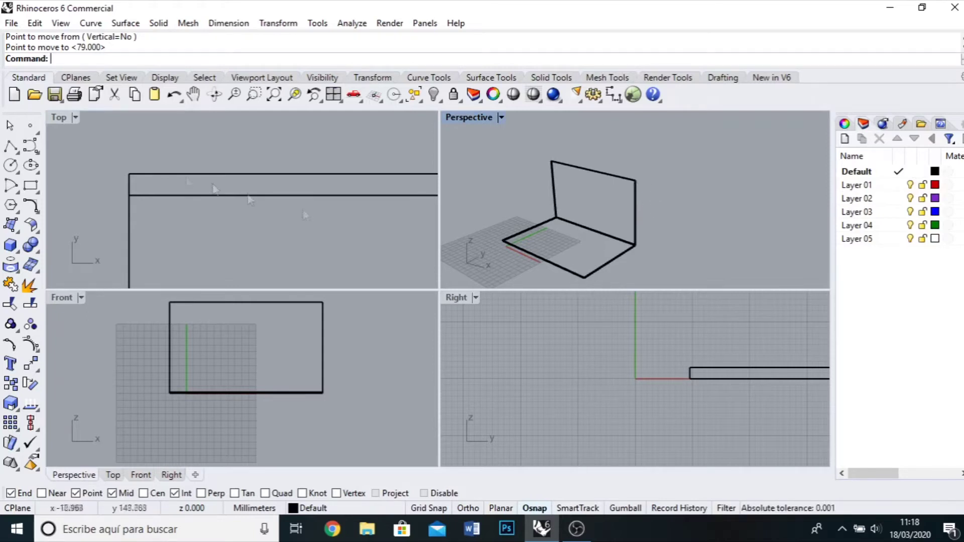
pyautogui.scroll(-3, 163, 344)
pyautogui.scroll(-5, 174, 167)
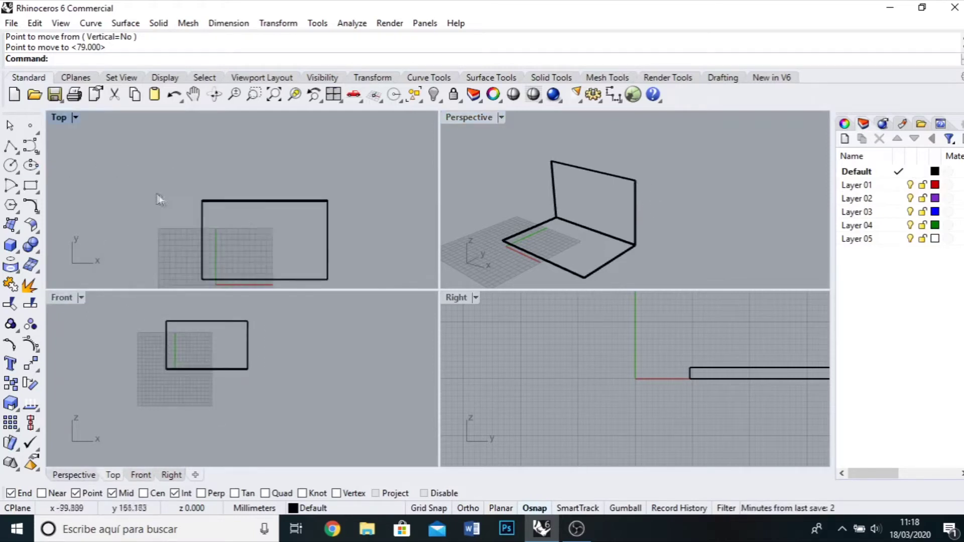
pyautogui.scroll(4, 173, 202)
pyautogui.doubleClick(59, 120)
pyautogui.scroll(1, 554, 205)
pyautogui.click(11, 246)
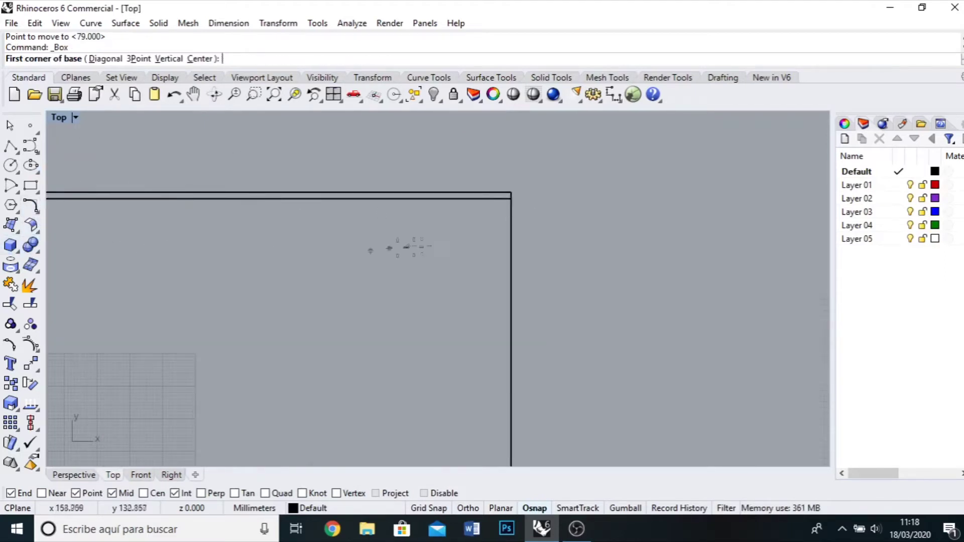
pyautogui.scroll(2, 482, 215)
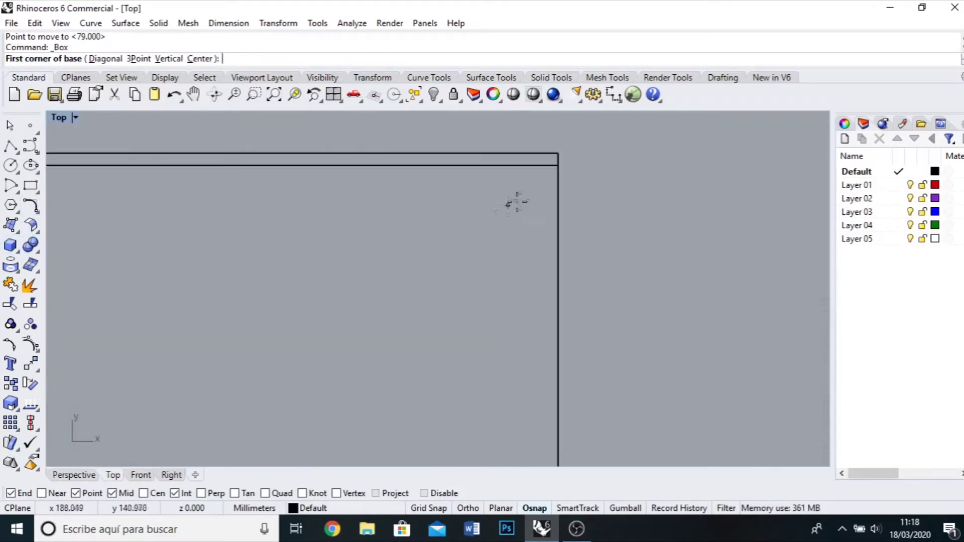
pyautogui.click(557, 154)
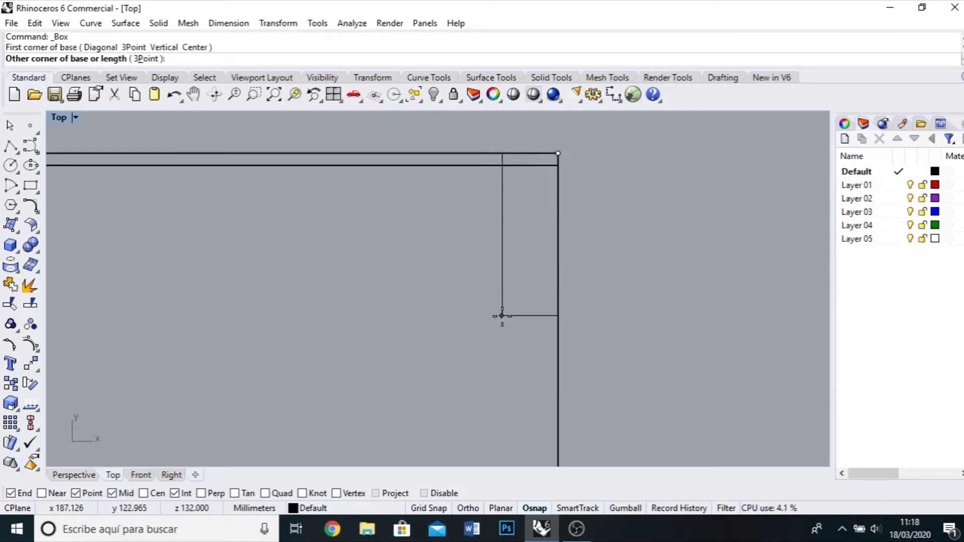
pyautogui.write('2')
pyautogui.press('Return')
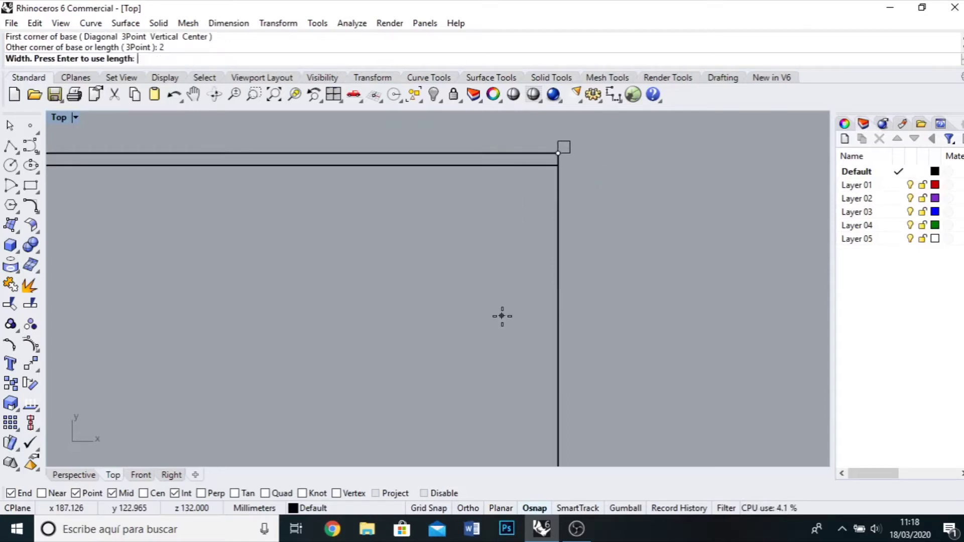
# - Set the third box's base width by snapping to the base plate's front-right corner in the Top view
pyautogui.scroll(-3, 556, 173)
pyautogui.scroll(-5, 598, 185)
pyautogui.scroll(6, 615, 241)
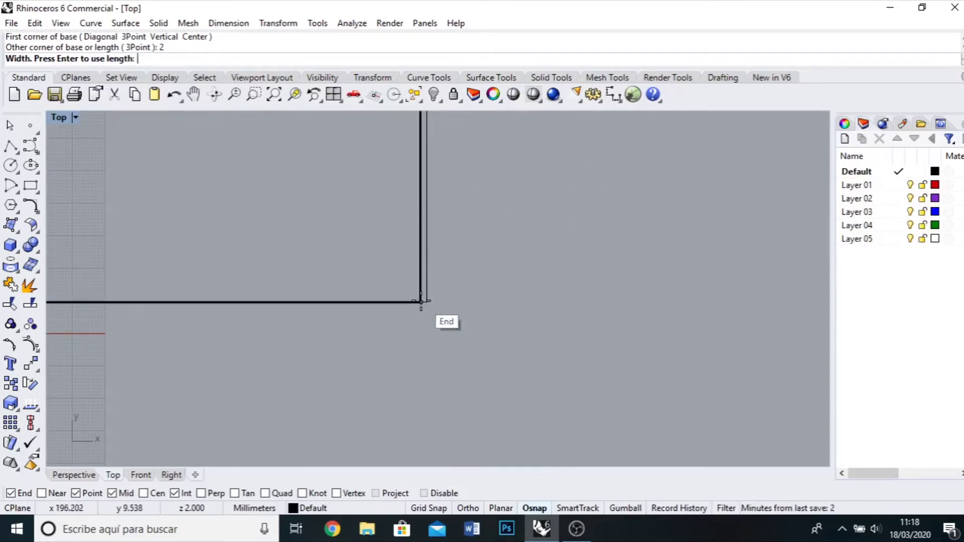
pyautogui.click(420, 301)
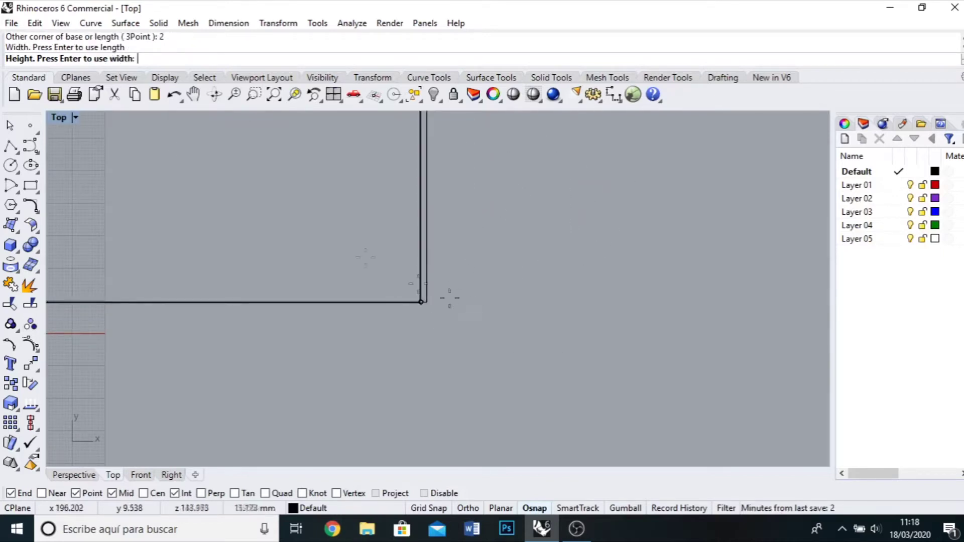
# - Set the box's height in the Front view by snapping to the base plate's lower right corner, completing the right side panel
pyautogui.doubleClick(59, 118)
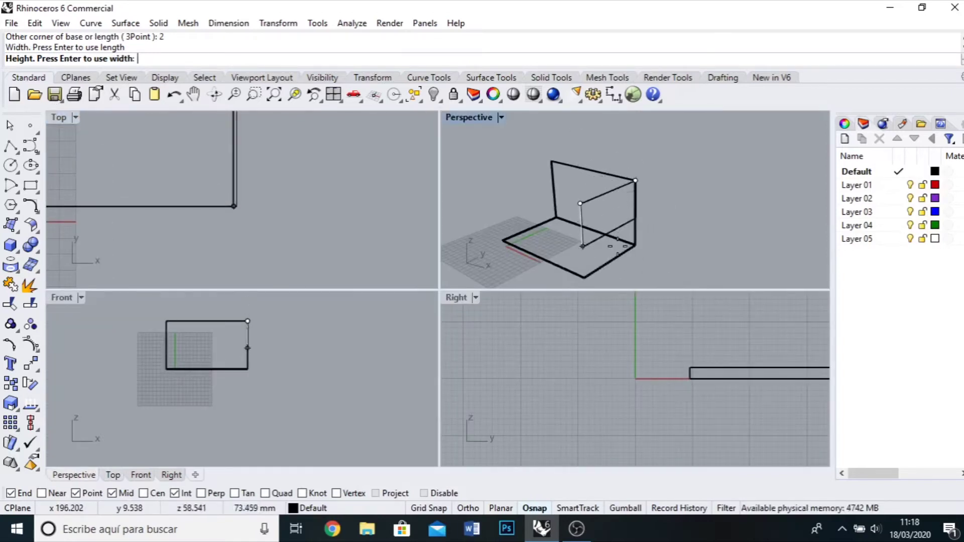
pyautogui.doubleClick(63, 297)
pyautogui.scroll(6, 434, 274)
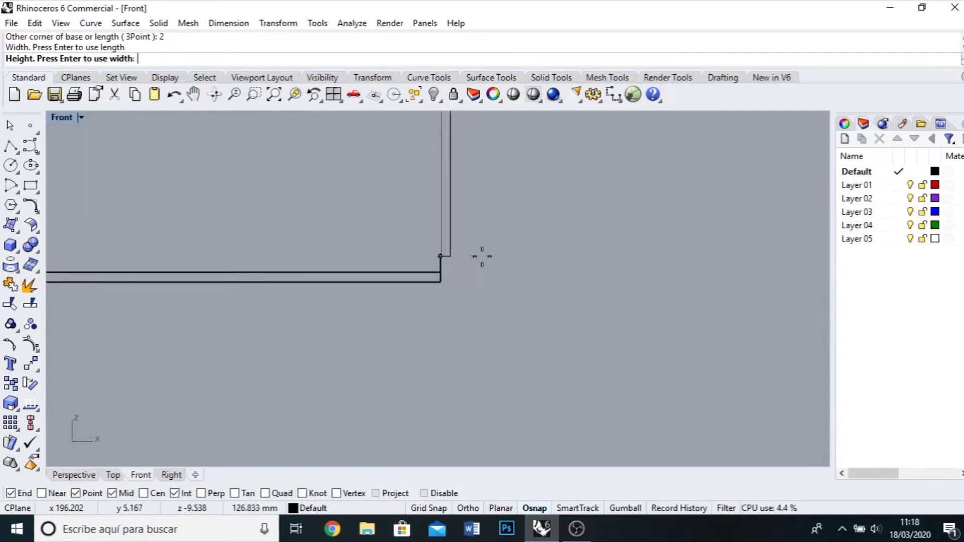
pyautogui.click(394, 315)
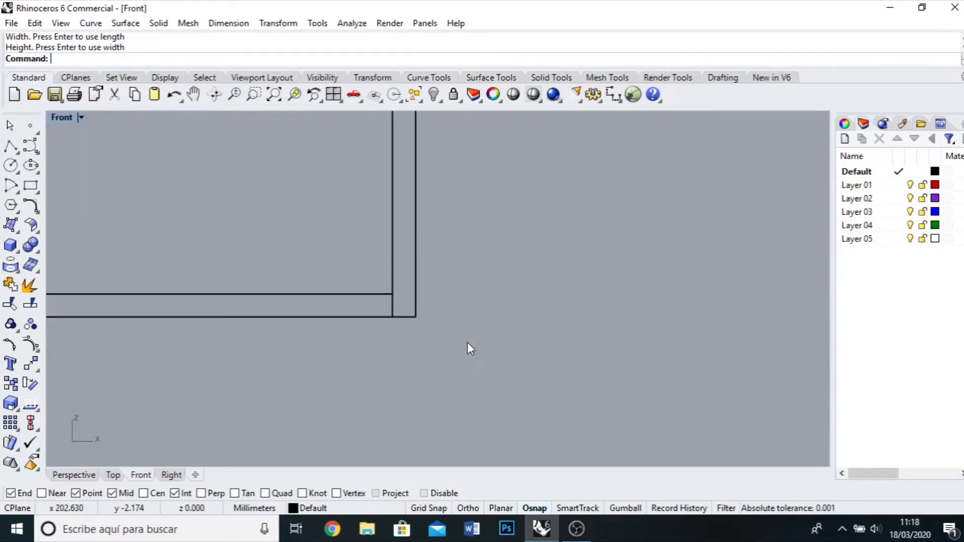
pyautogui.doubleClick(71, 119)
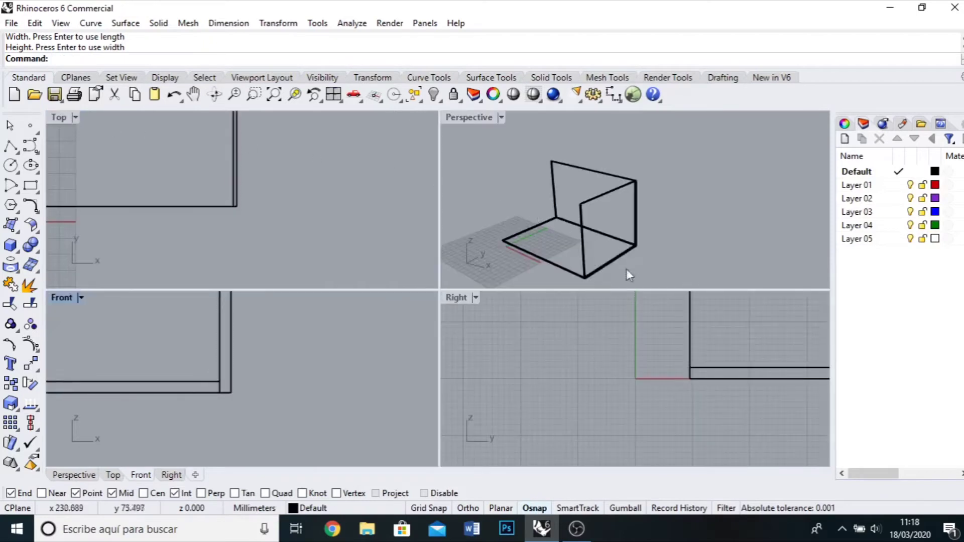
# - Display the three panels shaded in the Perspective view and examine them from the open front side
pyautogui.doubleClick(478, 116)
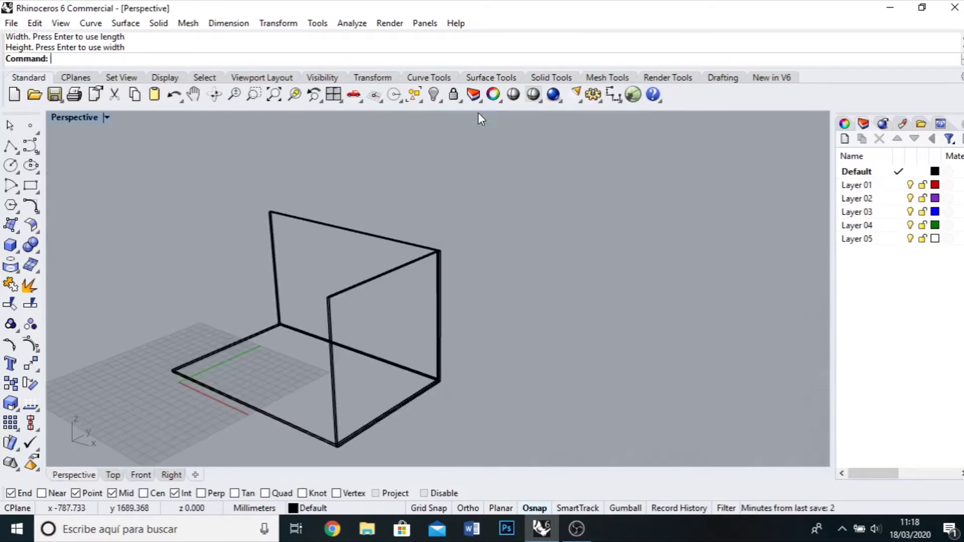
pyautogui.click(513, 94)
pyautogui.moveTo(511, 386); pyautogui.dragTo(665, 389, button='right')
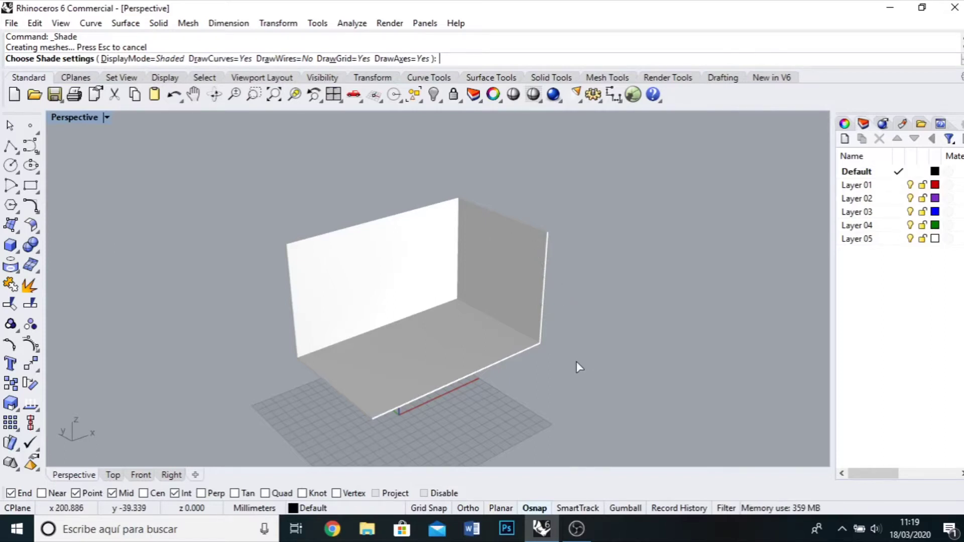
# - Try to fillet the short edge at the side panel's upper front corner, entering a radius of 10 mm after selecting the edge
pyautogui.click(40, 255)
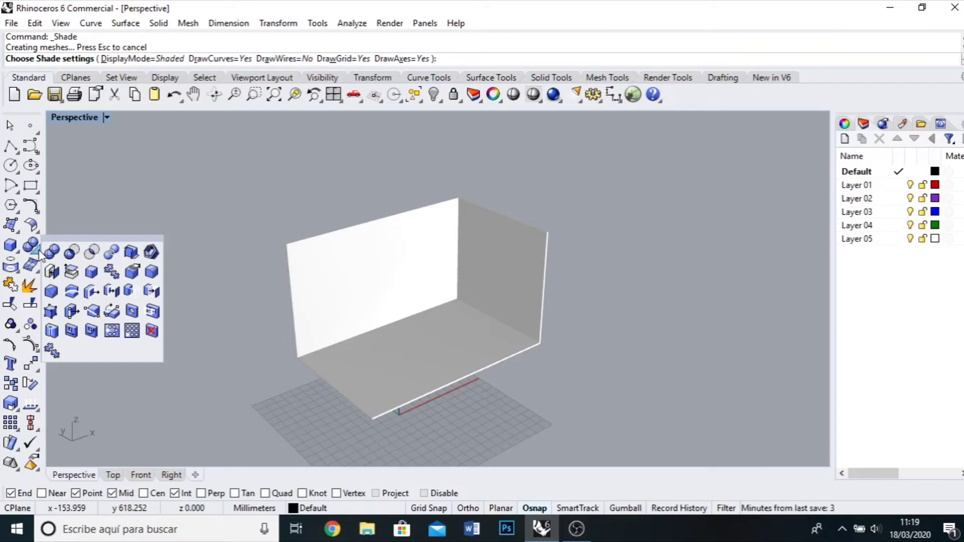
pyautogui.click(152, 272)
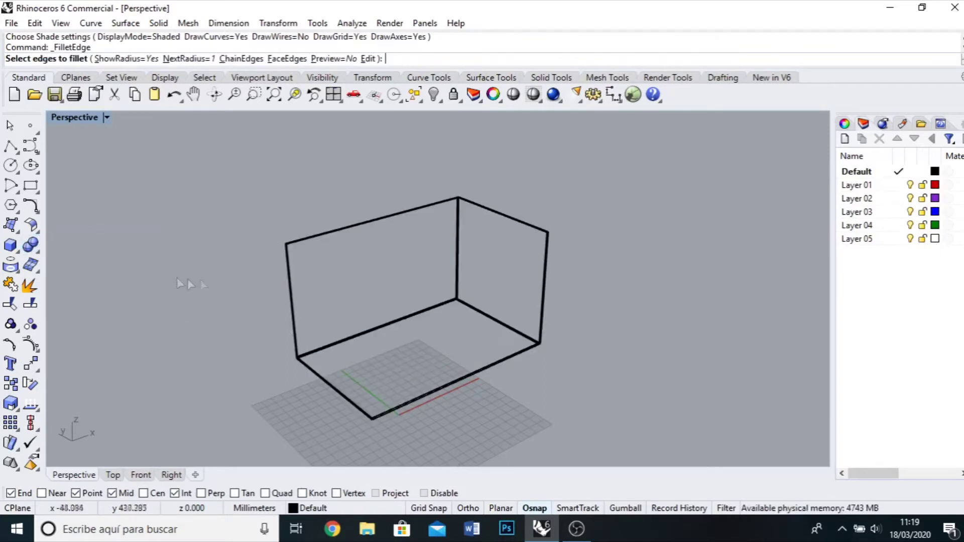
pyautogui.scroll(5, 542, 246)
pyautogui.scroll(3, 505, 184)
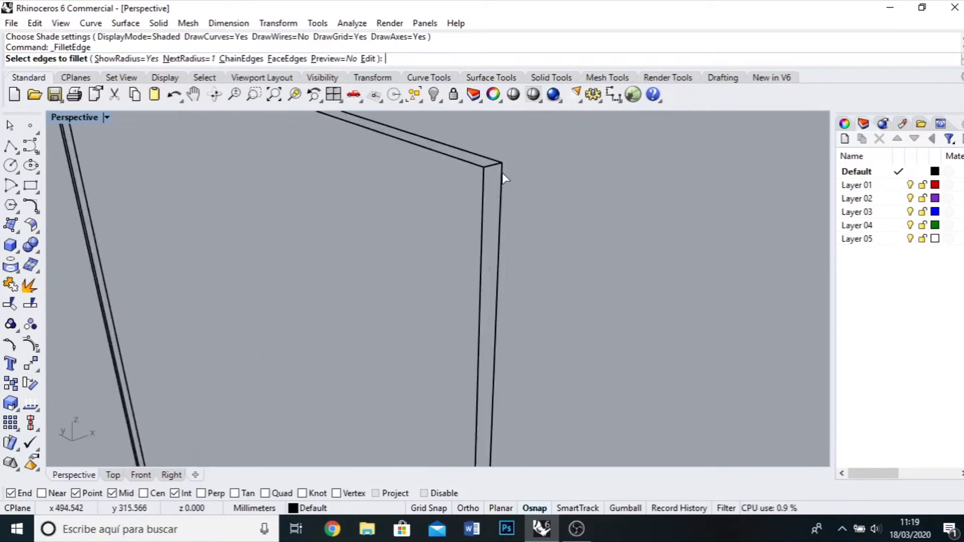
pyautogui.click(492, 165)
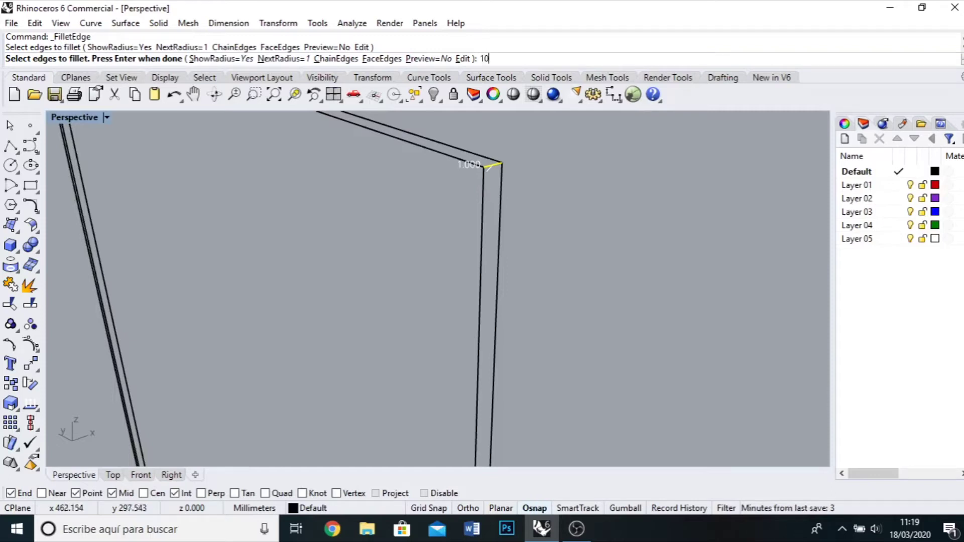
pyautogui.write('10')
pyautogui.press('Return')
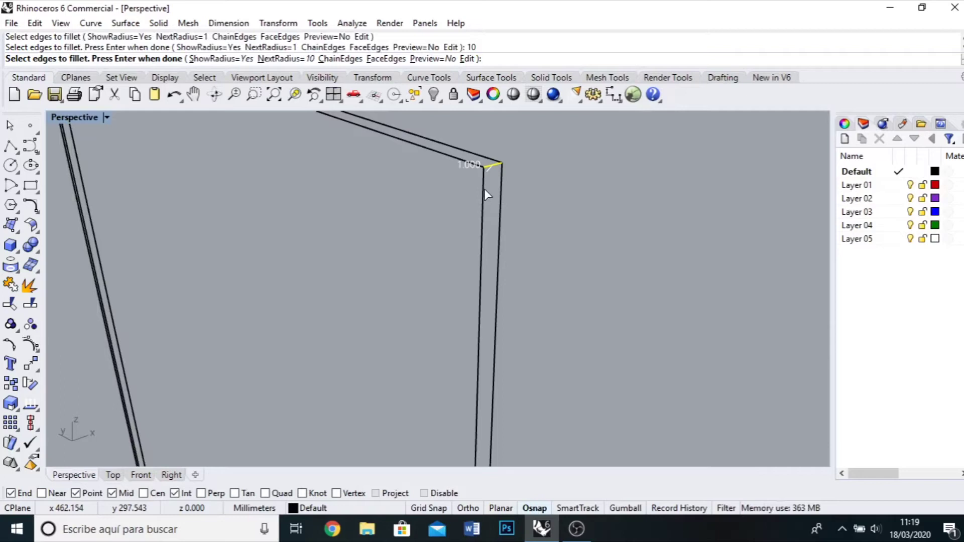
pyautogui.scroll(-1, 450, 245)
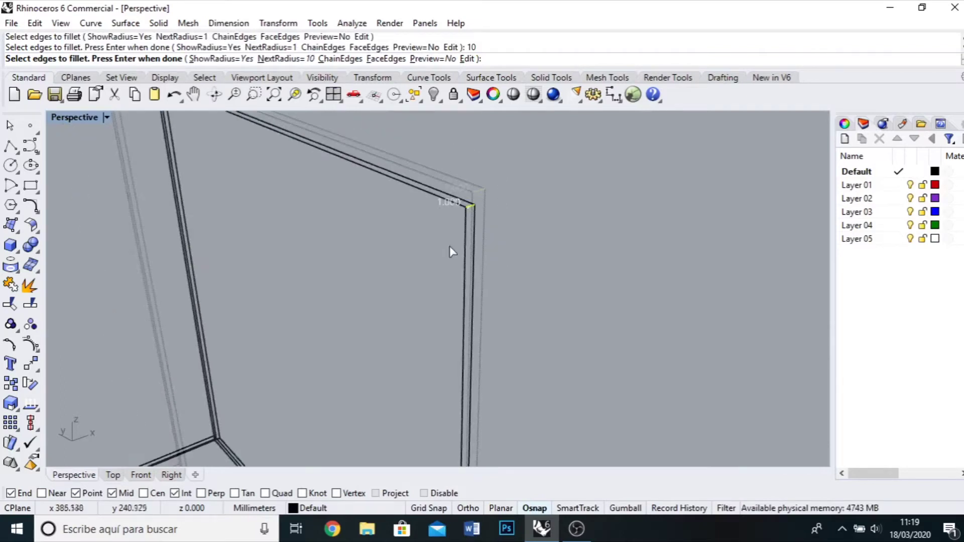
pyautogui.scroll(1, 531, 221)
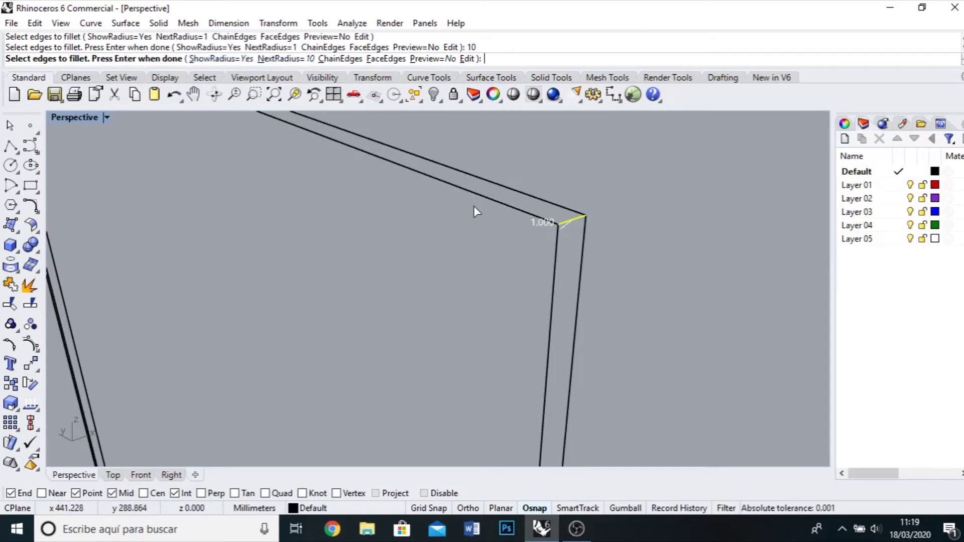
pyautogui.press('Return')
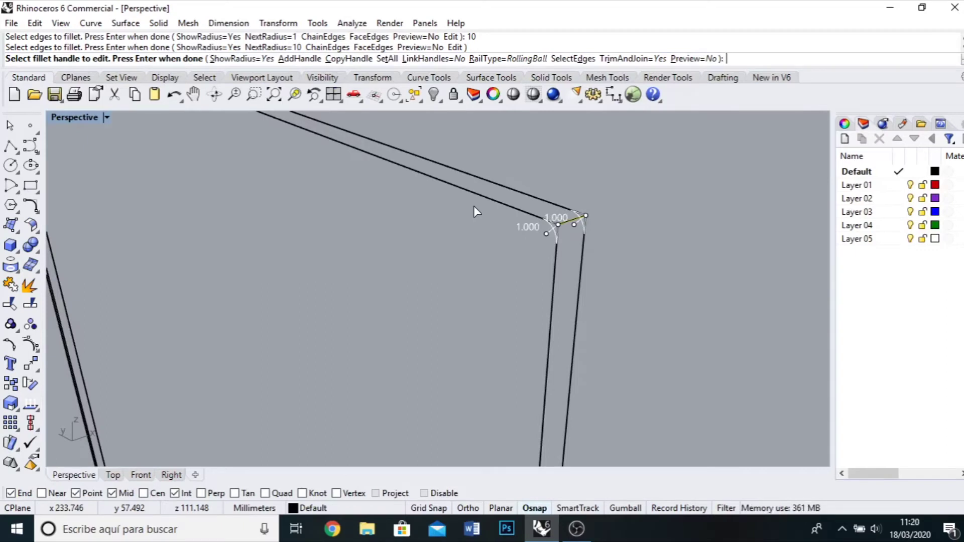
pyautogui.press('Return')
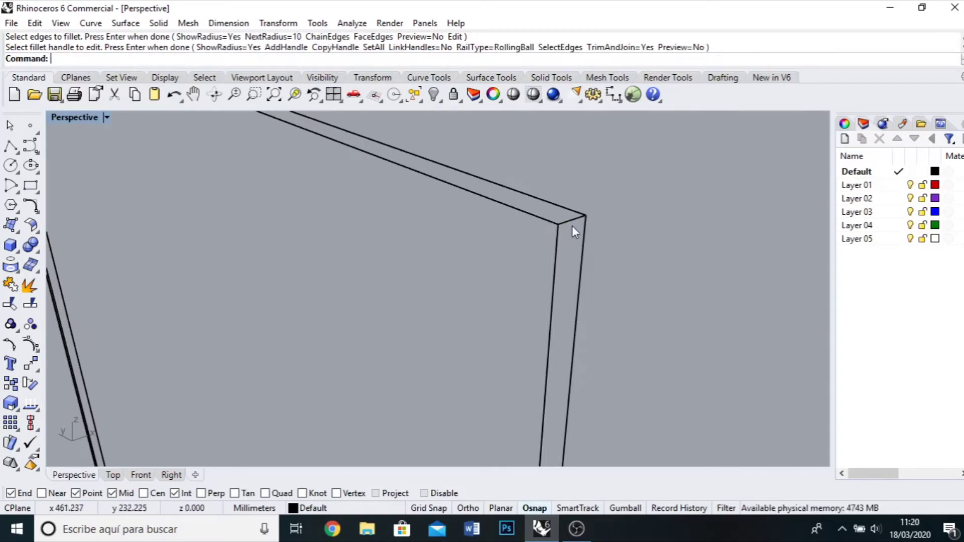
# - Fillet the short edge at the side panel's upper front corner, setting the 10 mm radius before selecting the edge
pyautogui.click(38, 252)
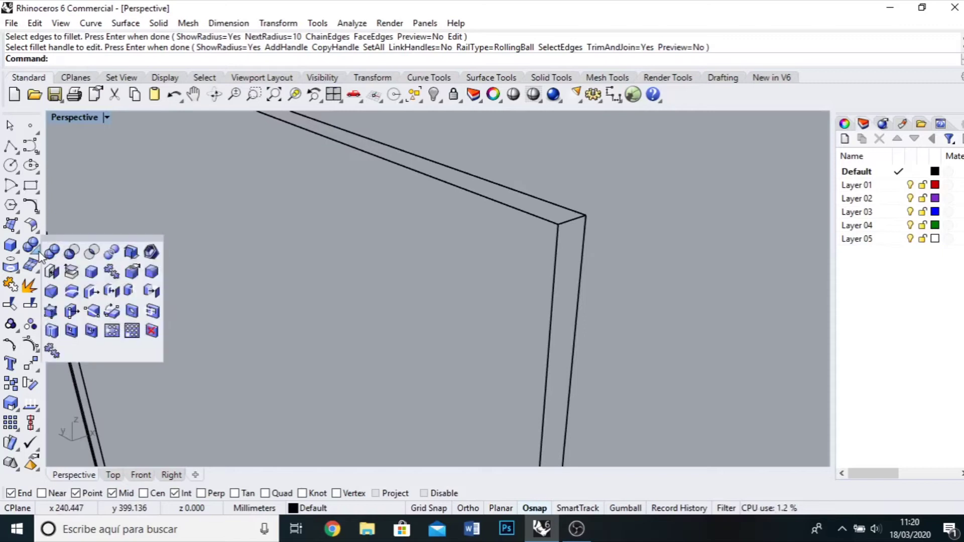
pyautogui.click(149, 273)
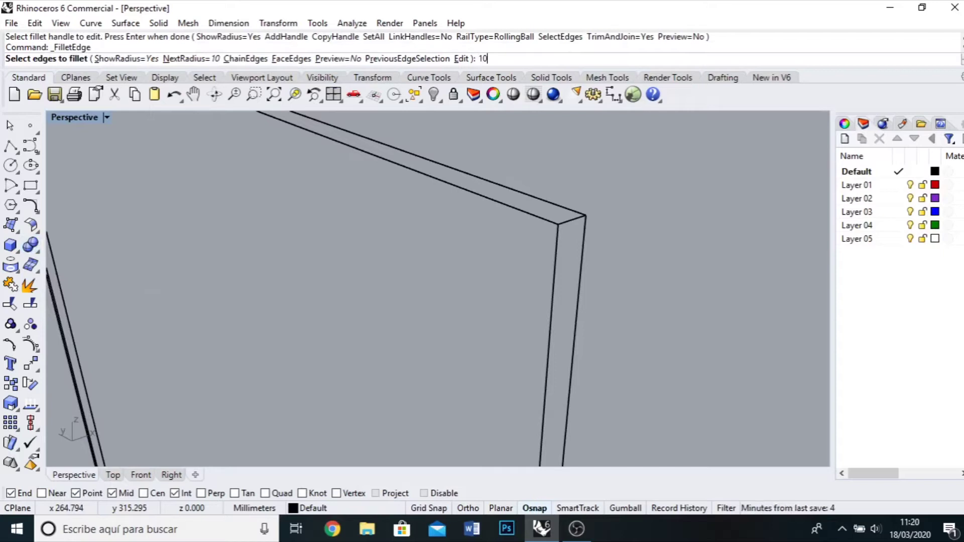
pyautogui.press('Return')
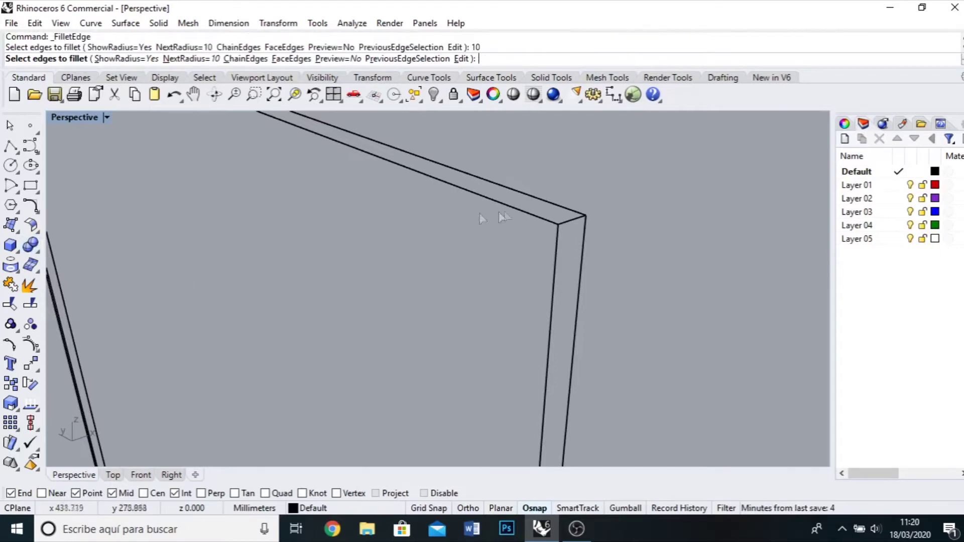
pyautogui.click(577, 225)
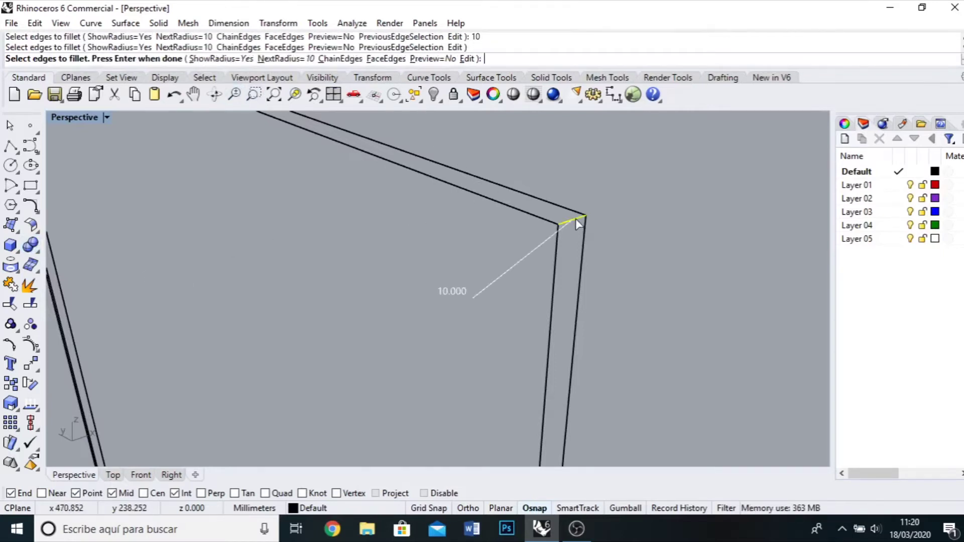
pyautogui.press('Return')
pyautogui.press('Return')
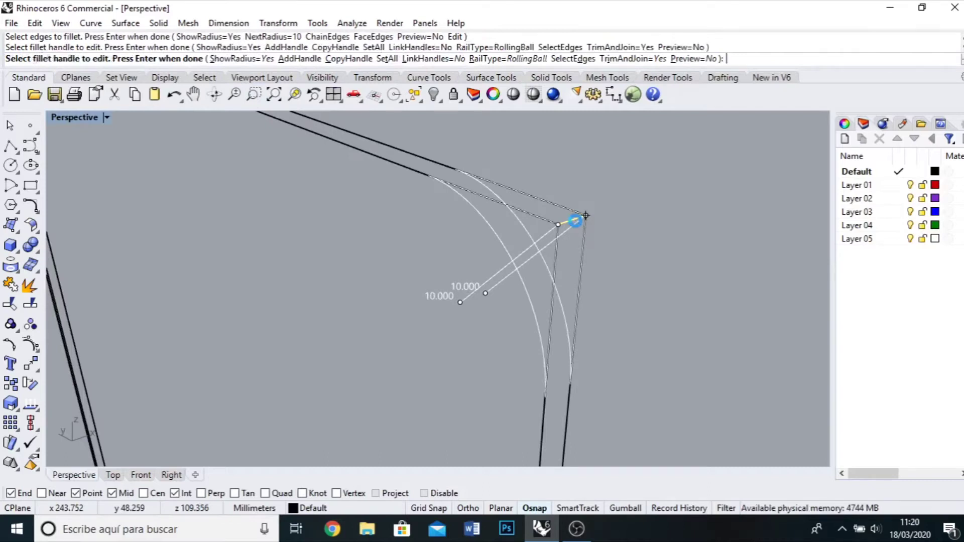
# - Copy the filleted side panel, paste the duplicate in place, and return to the four-view layout
pyautogui.scroll(-6, 563, 281)
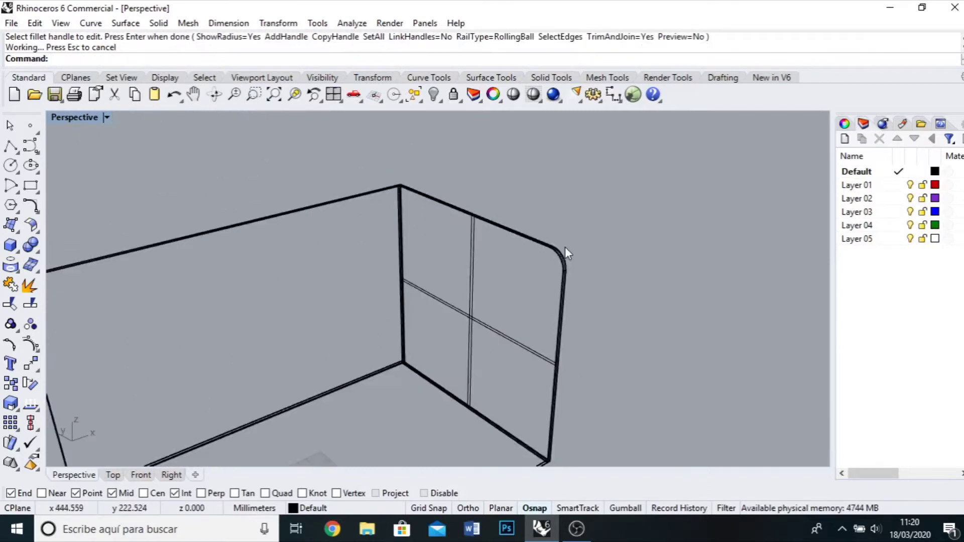
pyautogui.moveTo(572, 404); pyautogui.dragTo(621, 420, button='right')
pyautogui.scroll(6, 566, 228)
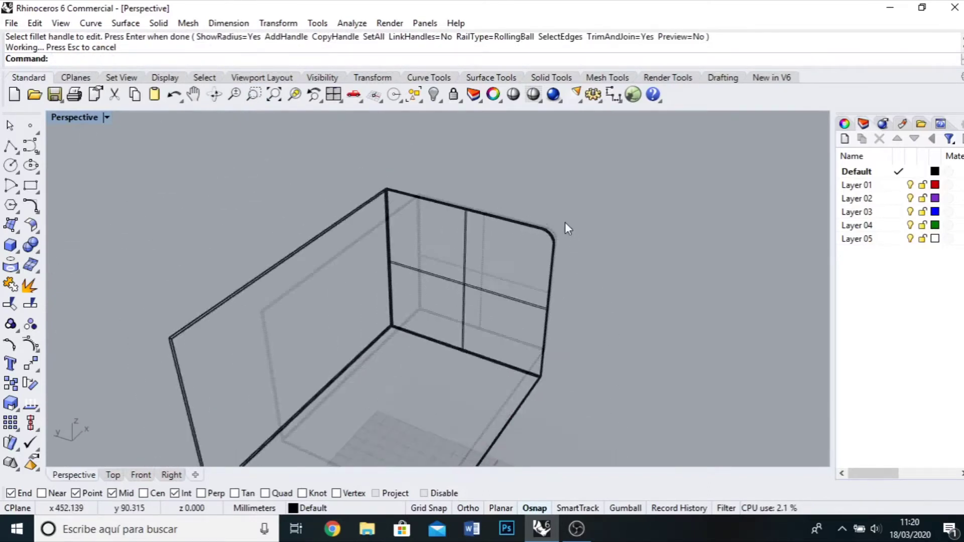
pyautogui.scroll(-5, 598, 322)
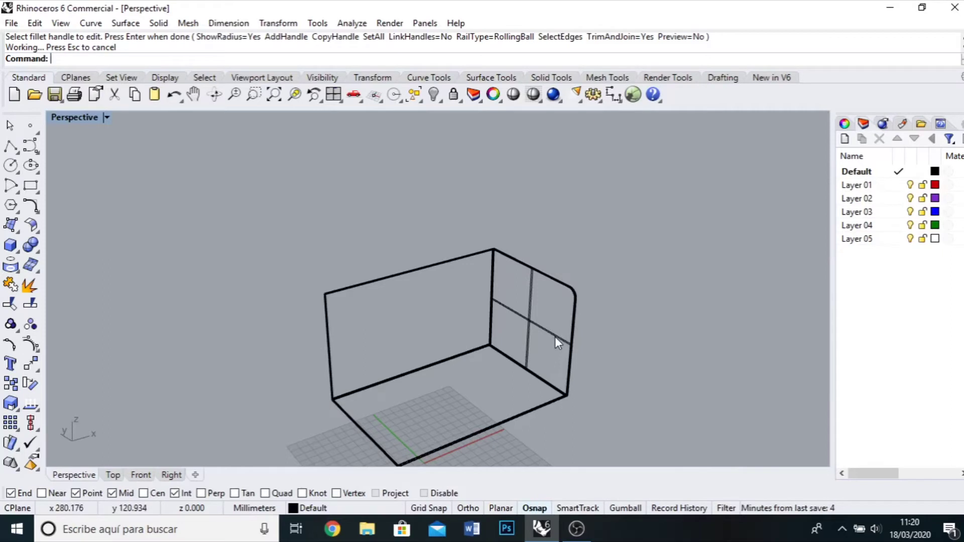
pyautogui.click(556, 336)
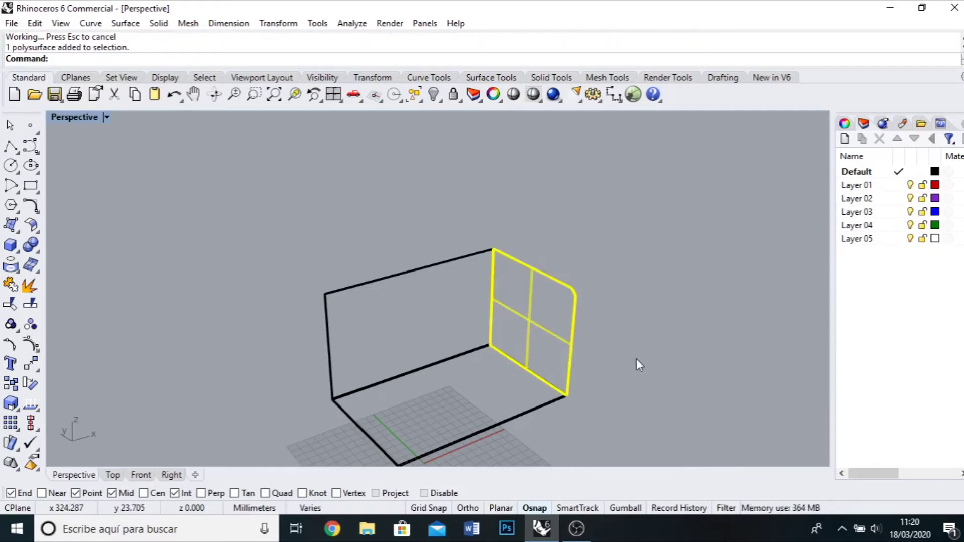
pyautogui.hotkey('ctrl', 'c')
pyautogui.hotkey('ctrl', 'v')
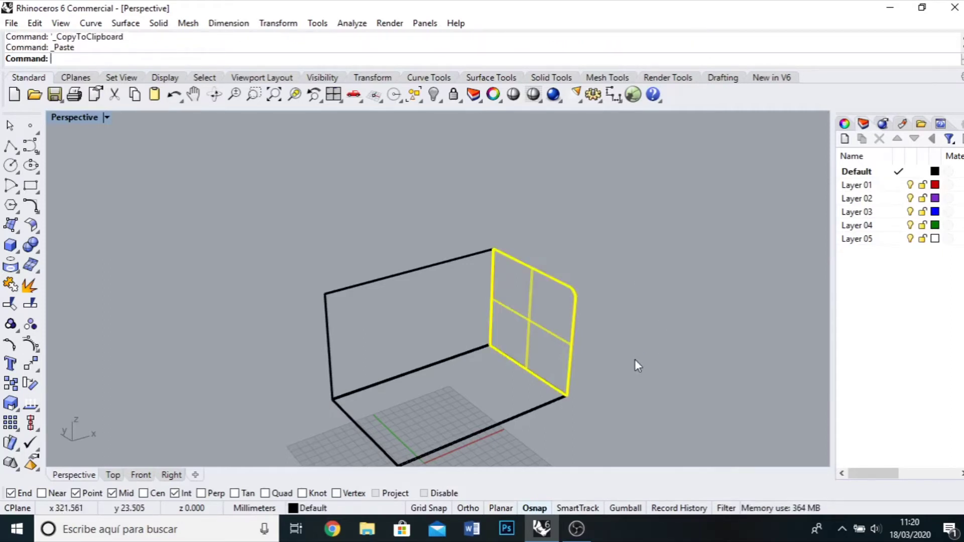
pyautogui.doubleClick(76, 118)
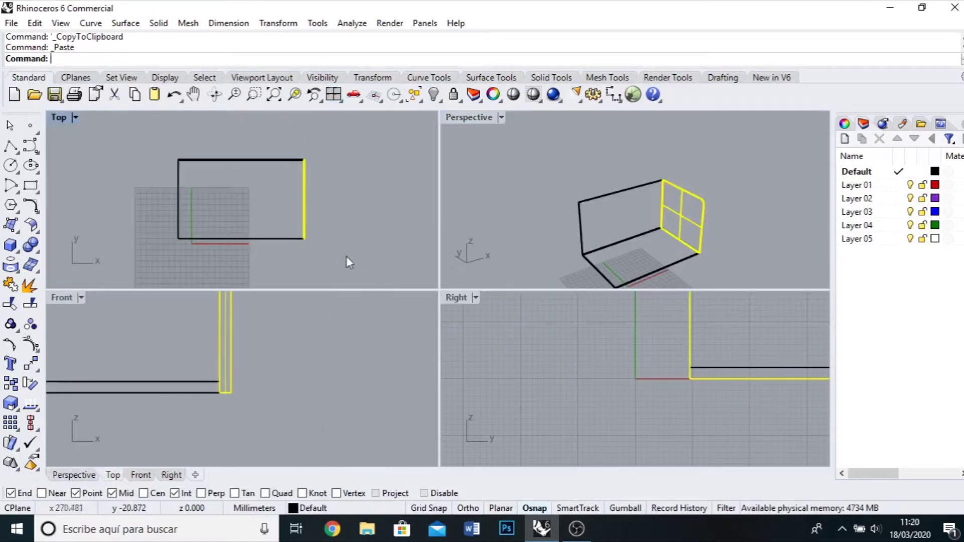
pyautogui.scroll(-5, 286, 377)
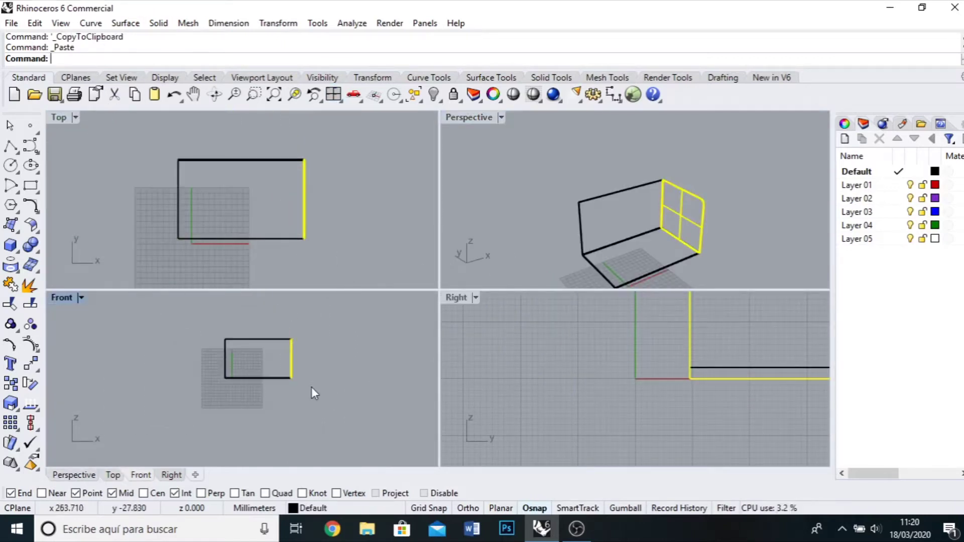
# - Move the pasted side panel along the back wall to the middle of the base in the Top view
pyautogui.doubleClick(63, 117)
pyautogui.scroll(3, 564, 214)
pyautogui.scroll(3, 563, 213)
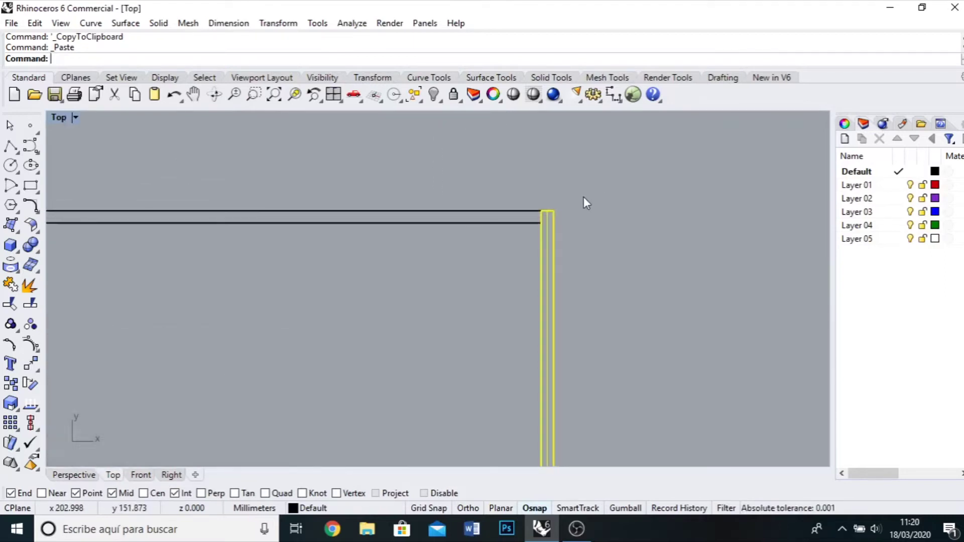
pyautogui.press('Return')
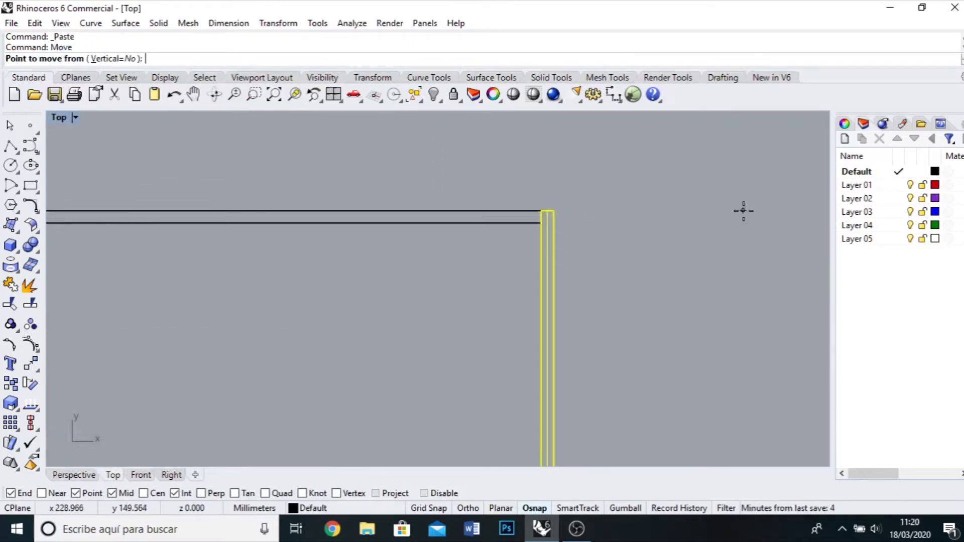
pyautogui.scroll(1, 658, 233)
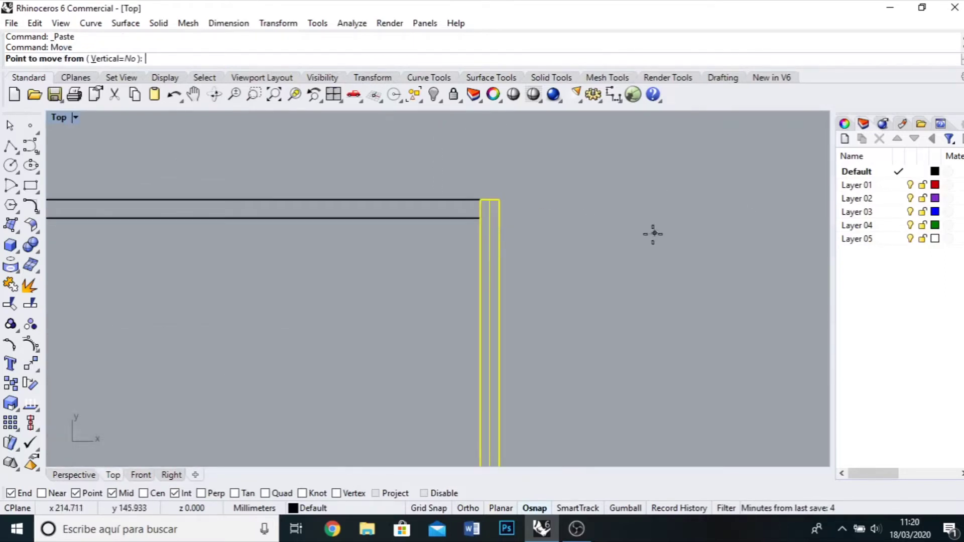
pyautogui.click(490, 201)
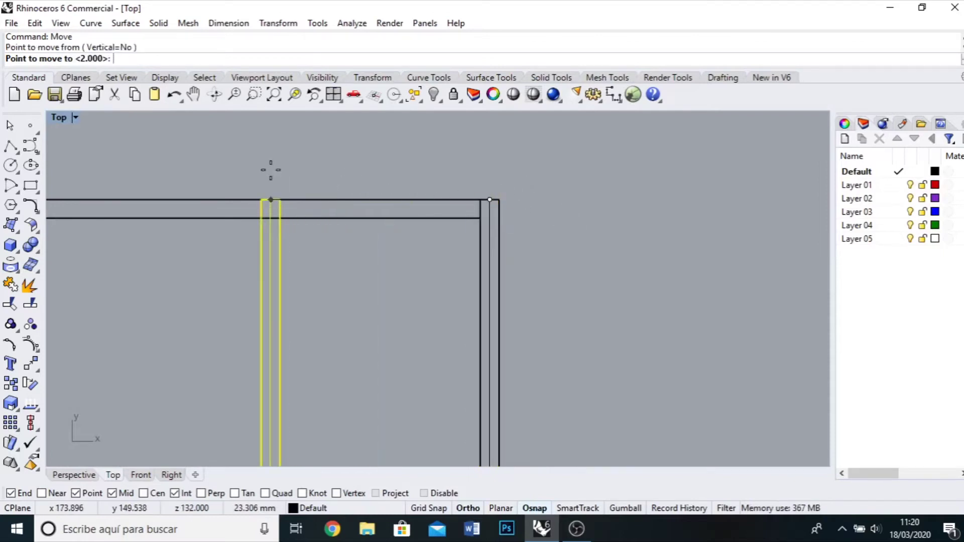
pyautogui.scroll(-3, 308, 186)
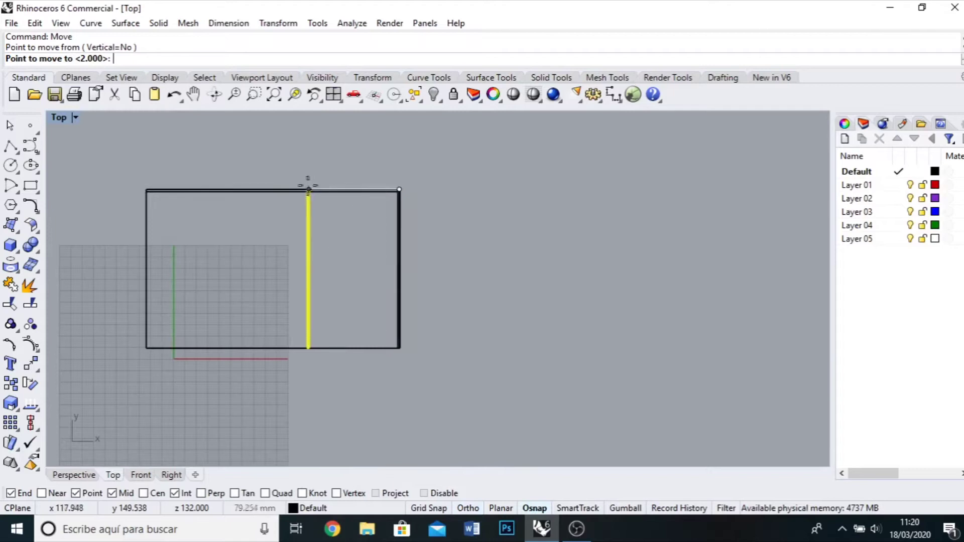
pyautogui.click(272, 190)
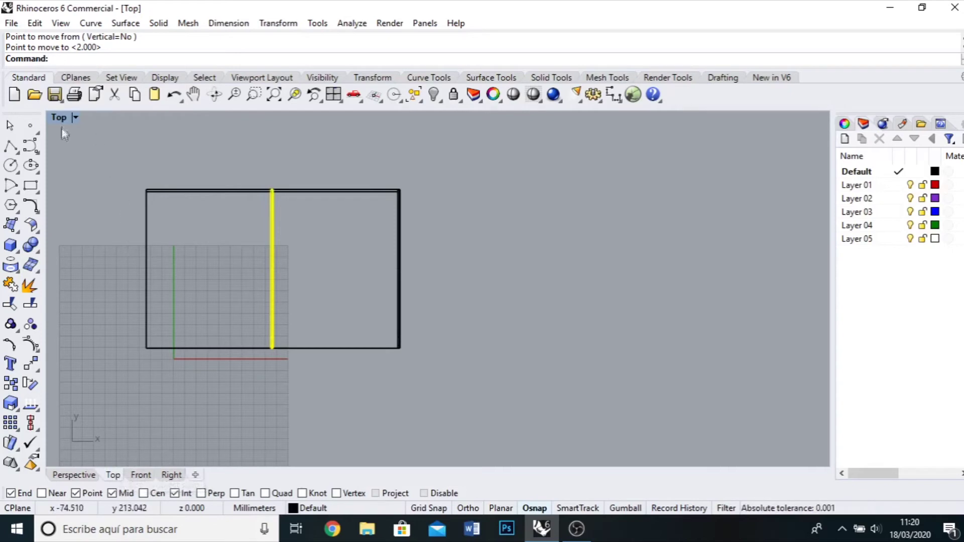
# - Return to the four-view layout and shade the Perspective view to examine the centred divider panel
pyautogui.doubleClick(58, 117)
pyautogui.click(525, 263)
pyautogui.moveTo(524, 264); pyautogui.dragTo(546, 203, button='right')
pyautogui.click(513, 94)
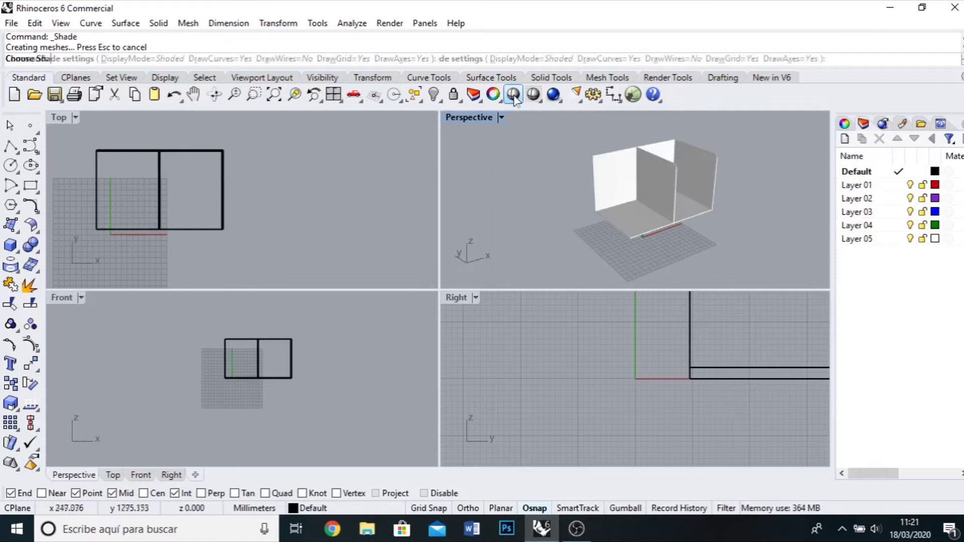
pyautogui.moveTo(695, 255); pyautogui.dragTo(785, 249, button='right')
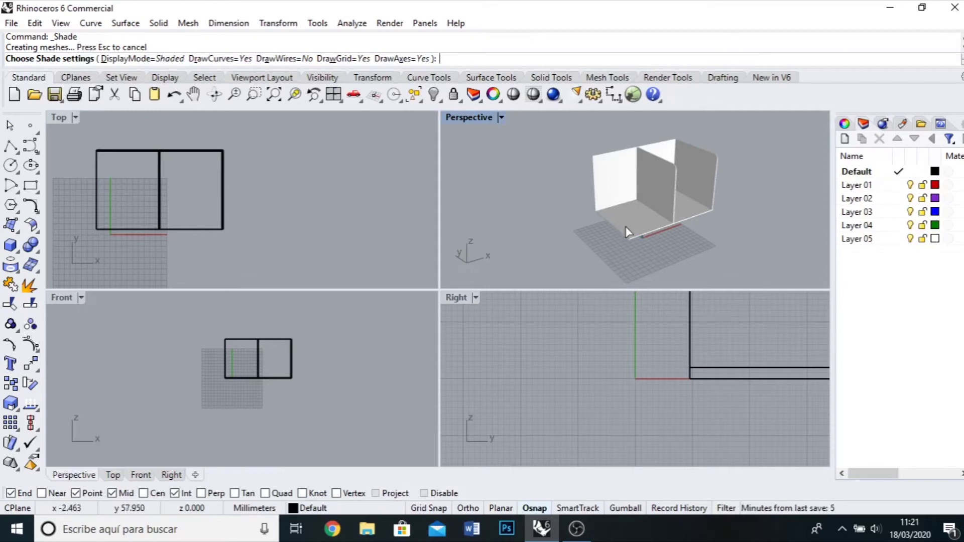
# - Change the Right viewport to the Left view, with the rounded panels framed in it
pyautogui.click(552, 379)
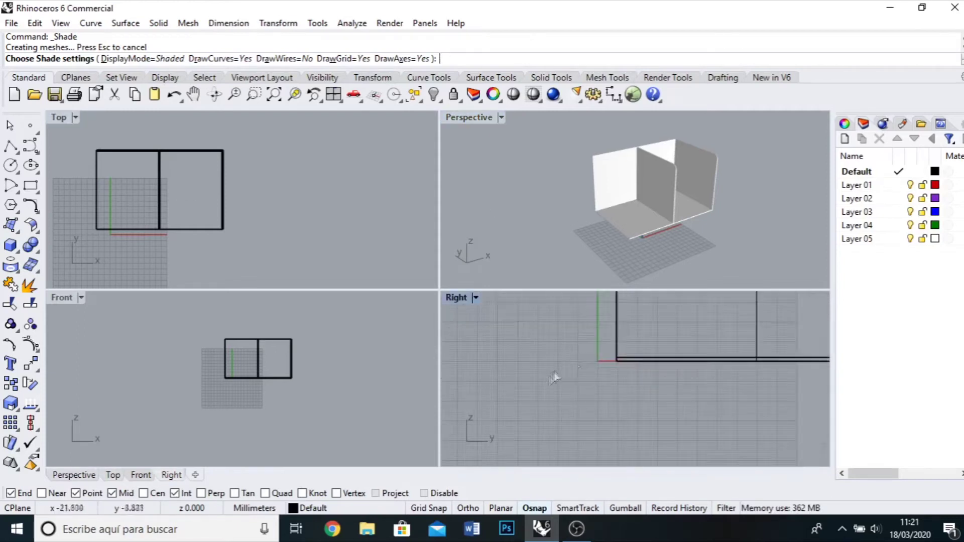
pyautogui.scroll(-5, 550, 397)
pyautogui.scroll(6, 542, 384)
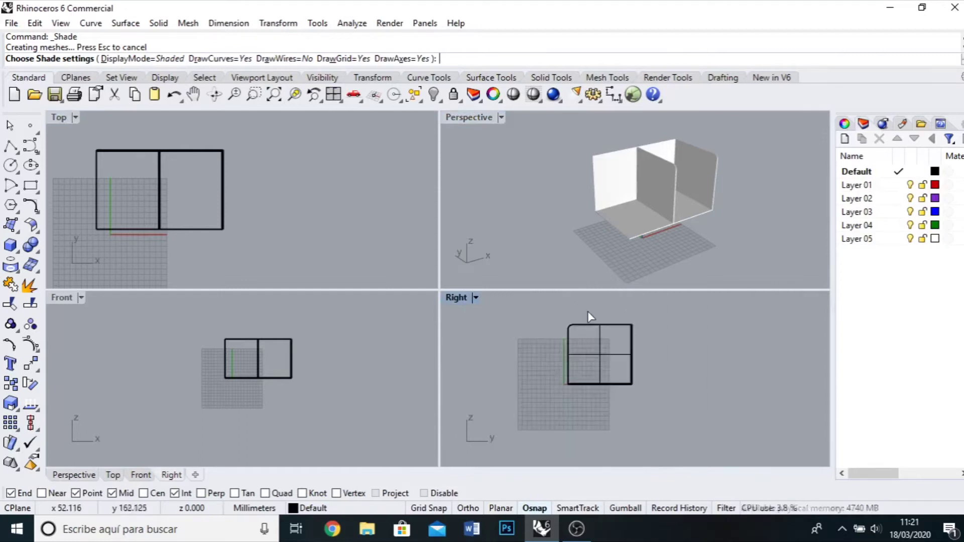
pyautogui.moveTo(648, 211); pyautogui.dragTo(607, 216, button='right')
pyautogui.click(699, 161)
pyautogui.click(562, 369)
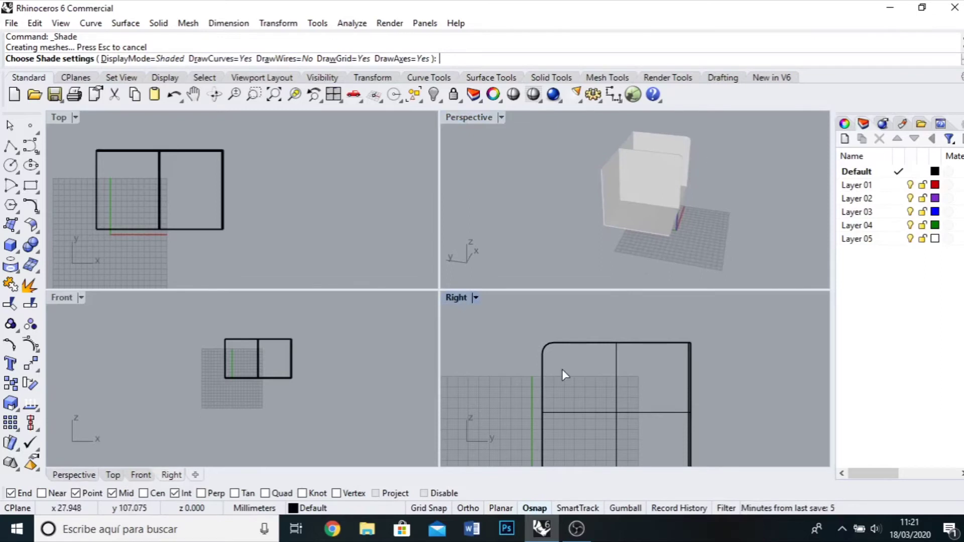
pyautogui.click(475, 298)
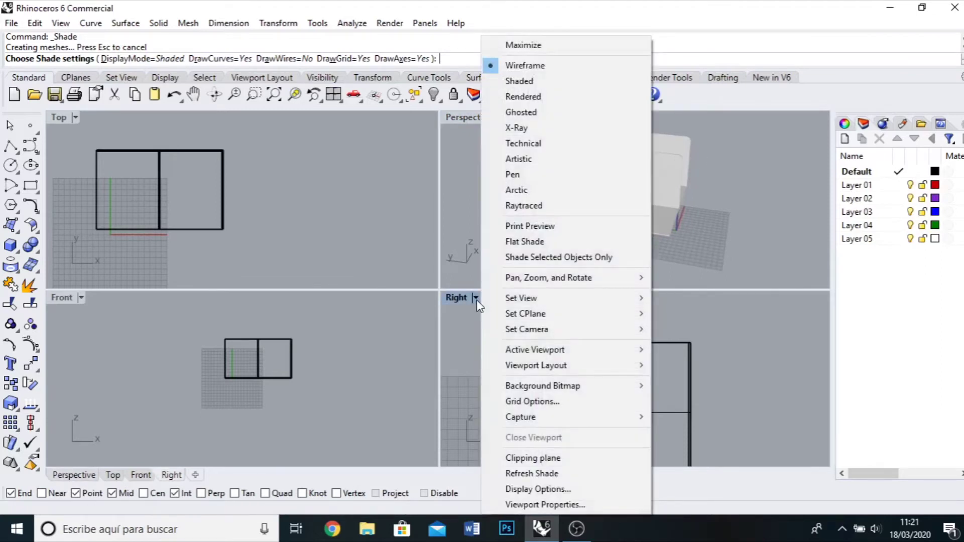
pyautogui.moveTo(517, 316)
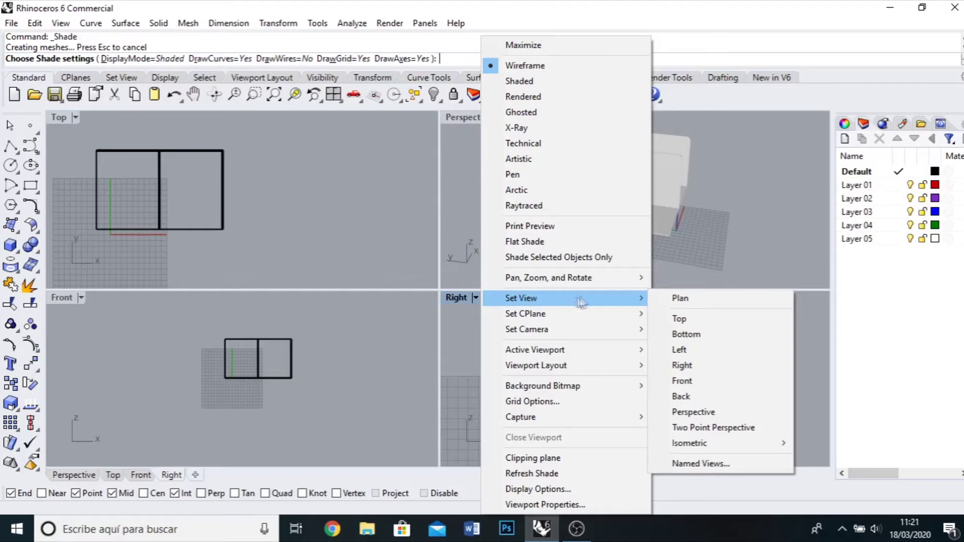
pyautogui.click(689, 352)
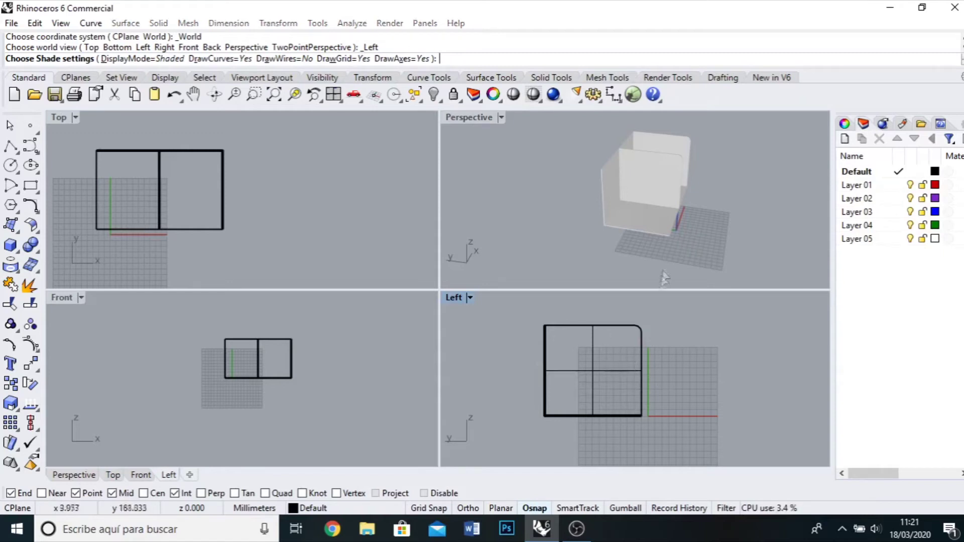
# - Hide the middle divider and the side panel, and show both again
pyautogui.click(656, 172)
pyautogui.click(658, 166)
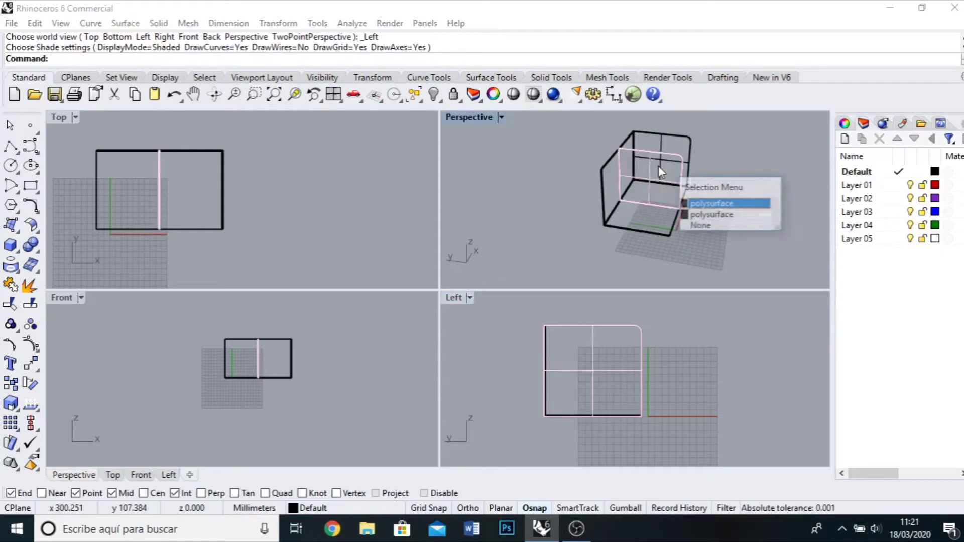
pyautogui.click(699, 205)
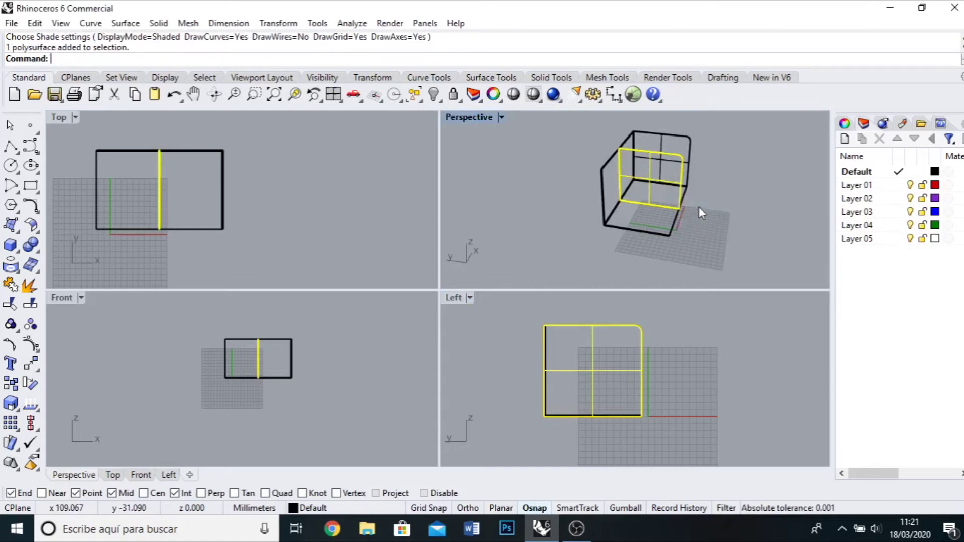
pyautogui.keyDown('shift'); pyautogui.click(682, 139); pyautogui.keyUp('shift')
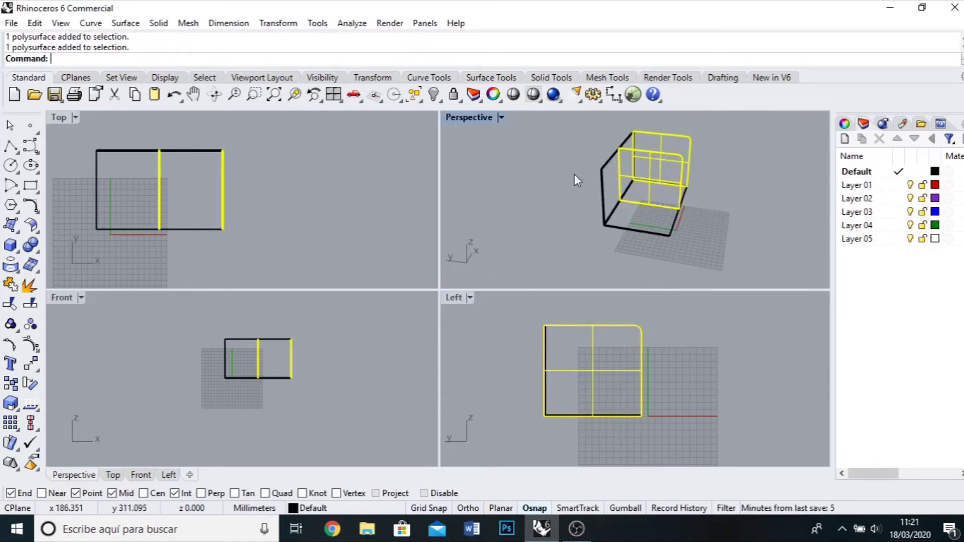
pyautogui.click(434, 96)
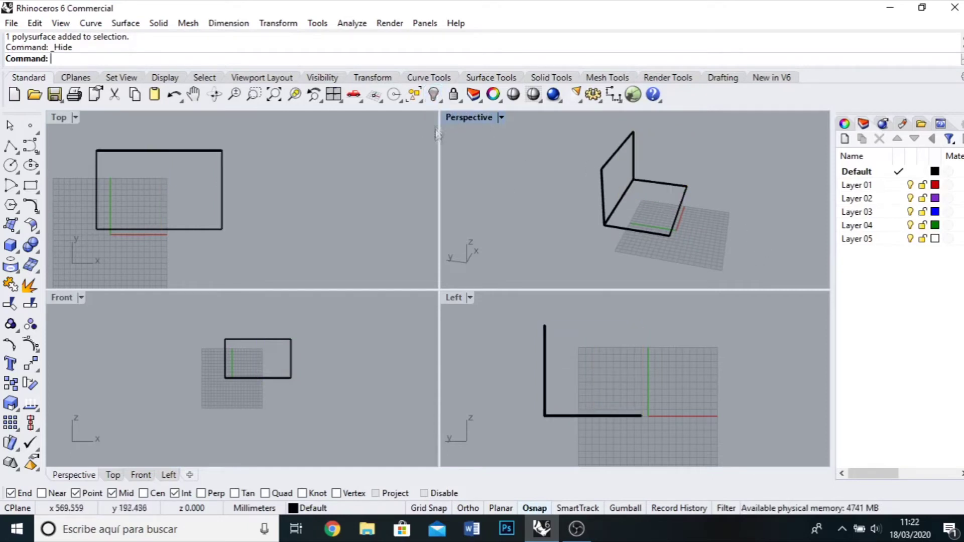
pyautogui.rightClick(435, 95)
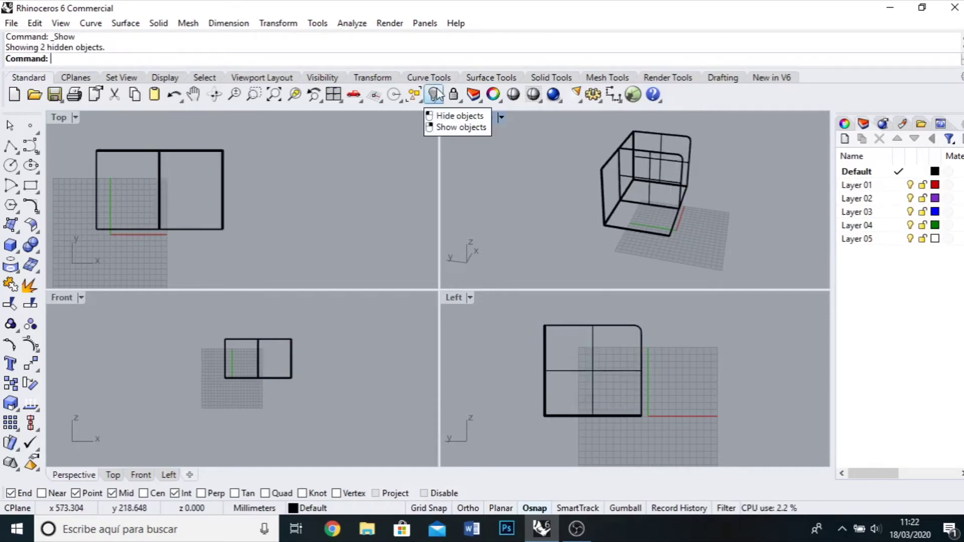
# - Hide the middle divider and the side panel, leaving only the base and back wall displayed
pyautogui.click(659, 161)
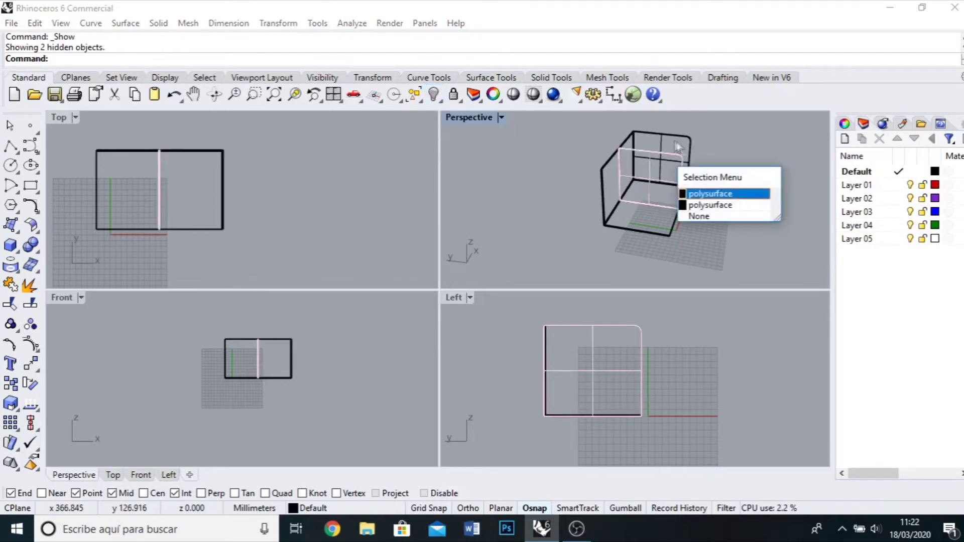
pyautogui.click(719, 195)
pyautogui.keyDown('shift'); pyautogui.click(674, 137); pyautogui.keyUp('shift')
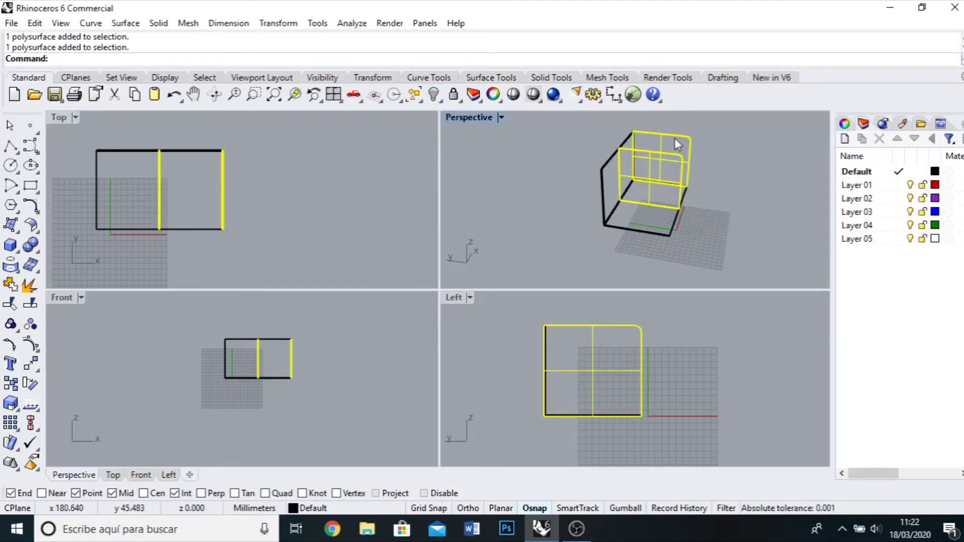
pyautogui.click(433, 94)
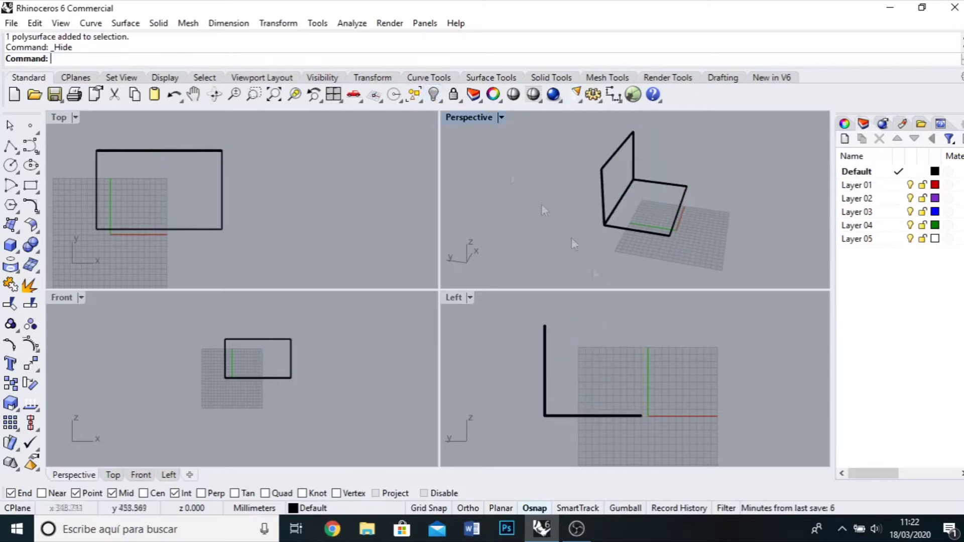
# - In the Left view, start a stepped polyline at the back wall's upper outer corner: 70 mm forward, down to wall mid-height, 70 mm forward
pyautogui.doubleClick(455, 297)
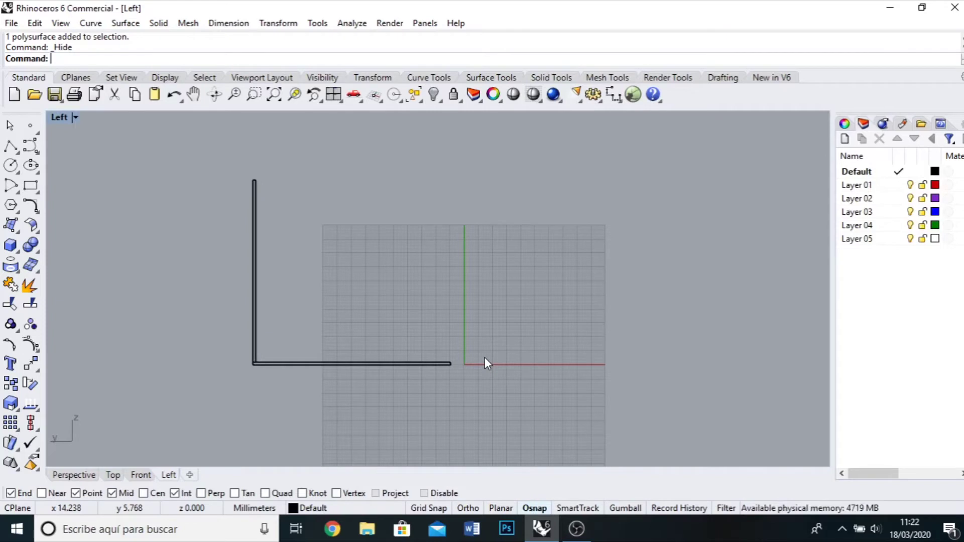
pyautogui.click(11, 146)
pyautogui.scroll(2, 232, 169)
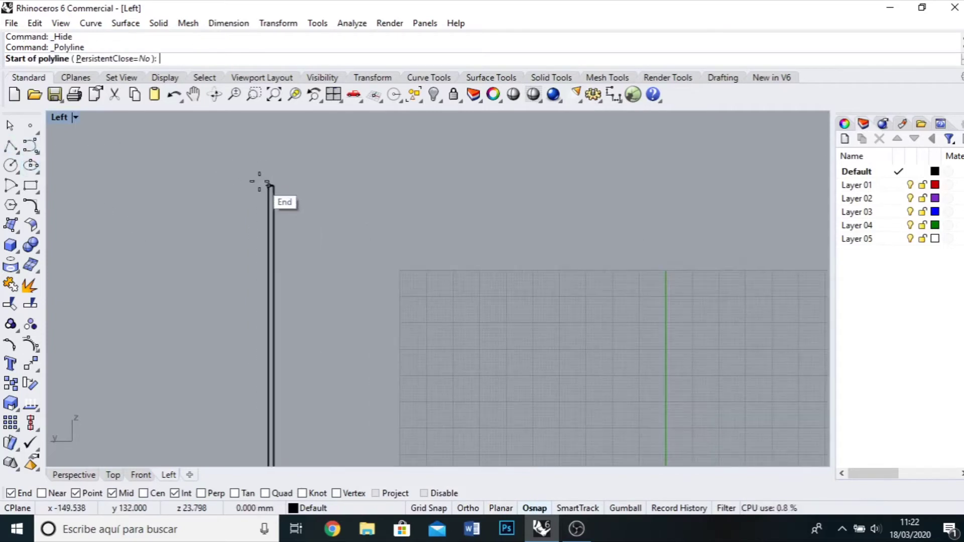
pyautogui.click(259, 185)
pyautogui.scroll(-2, 195, 174)
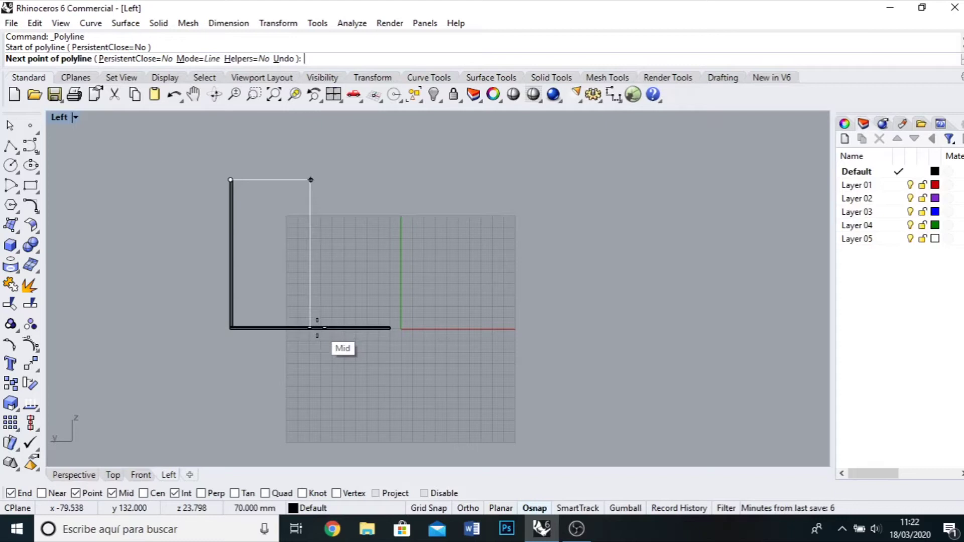
pyautogui.click(317, 328)
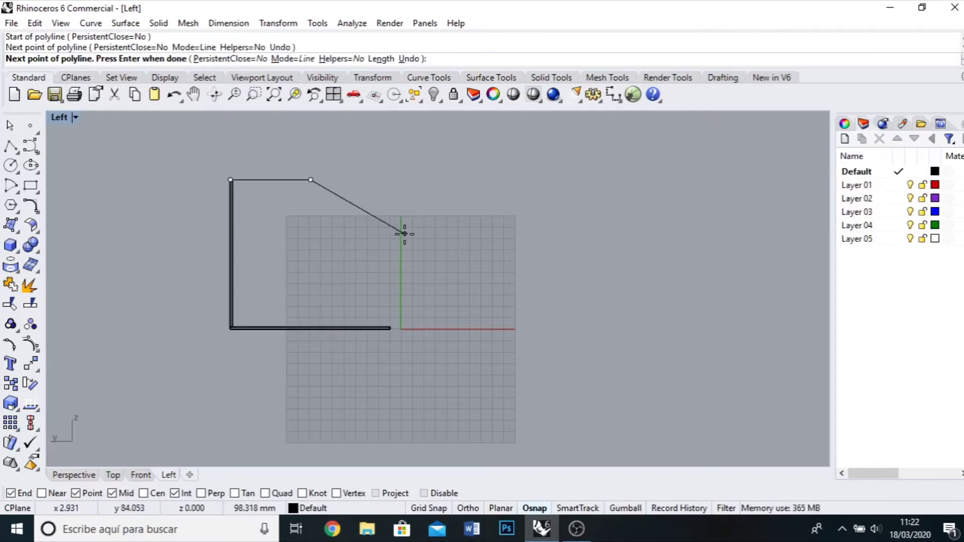
pyautogui.click(225, 252)
pyautogui.click(399, 253)
pyautogui.scroll(3, 392, 327)
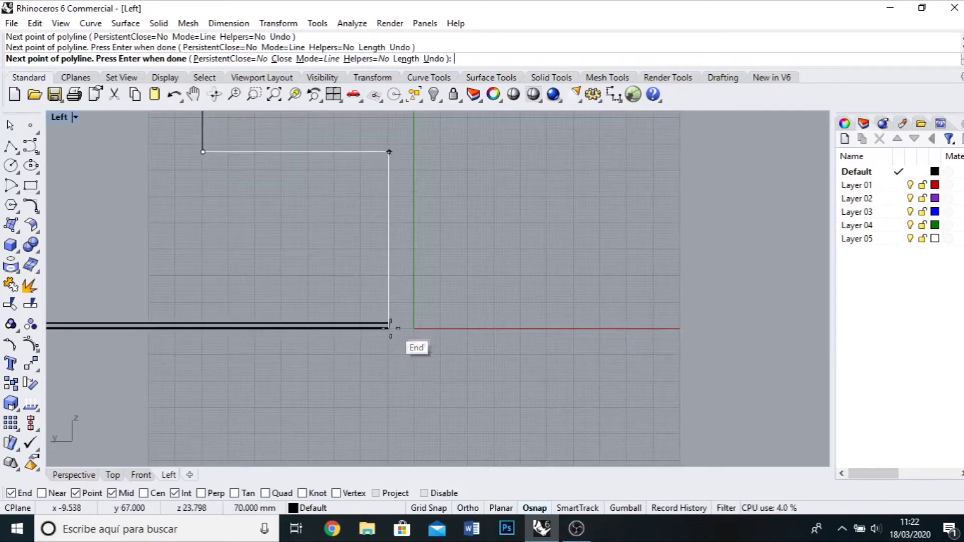
pyautogui.click(389, 327)
# - Finish the stepped polyline through the base's lower front and rear corners, closing it at its start point on the back wall
pyautogui.scroll(2, 402, 321)
pyautogui.click(369, 343)
pyautogui.scroll(-8, 477, 343)
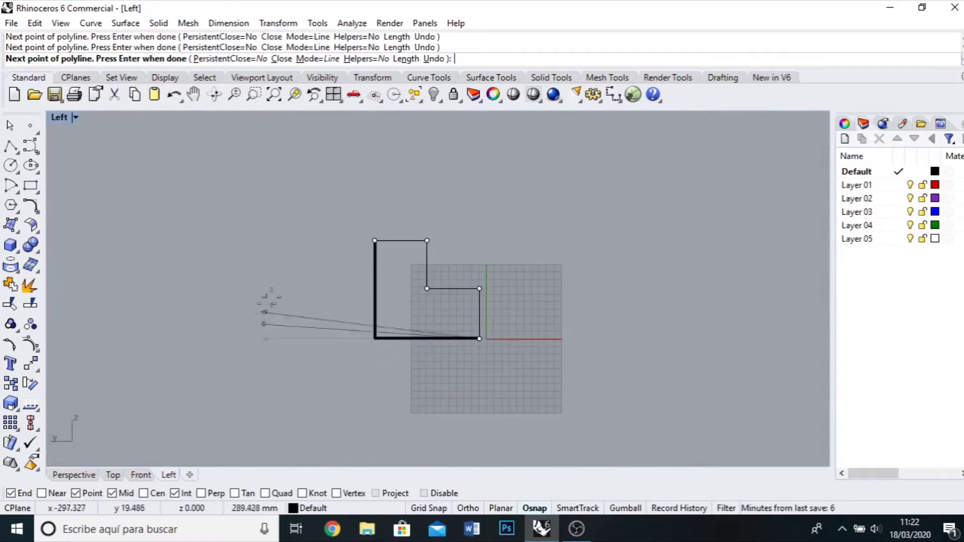
pyautogui.scroll(3, 309, 360)
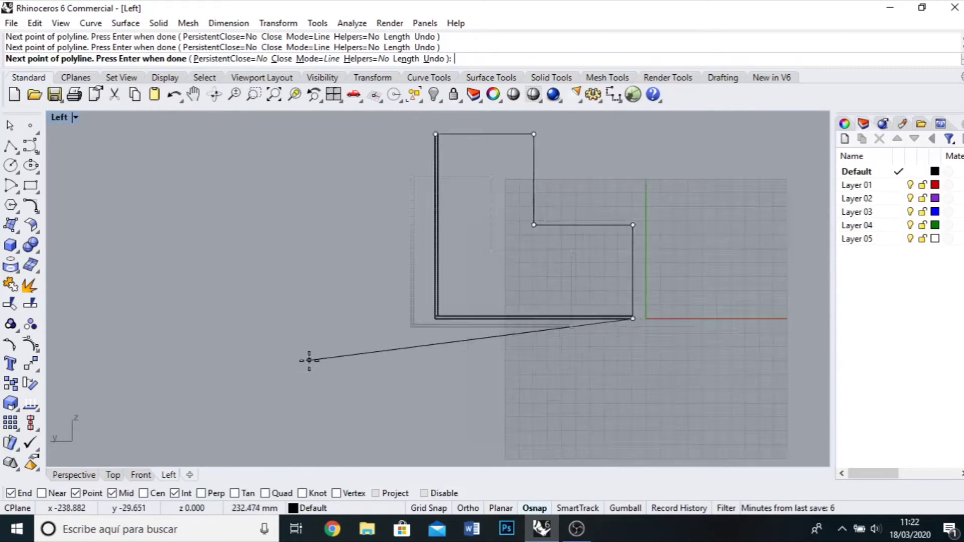
pyautogui.scroll(1, 309, 360)
pyautogui.scroll(3, 468, 330)
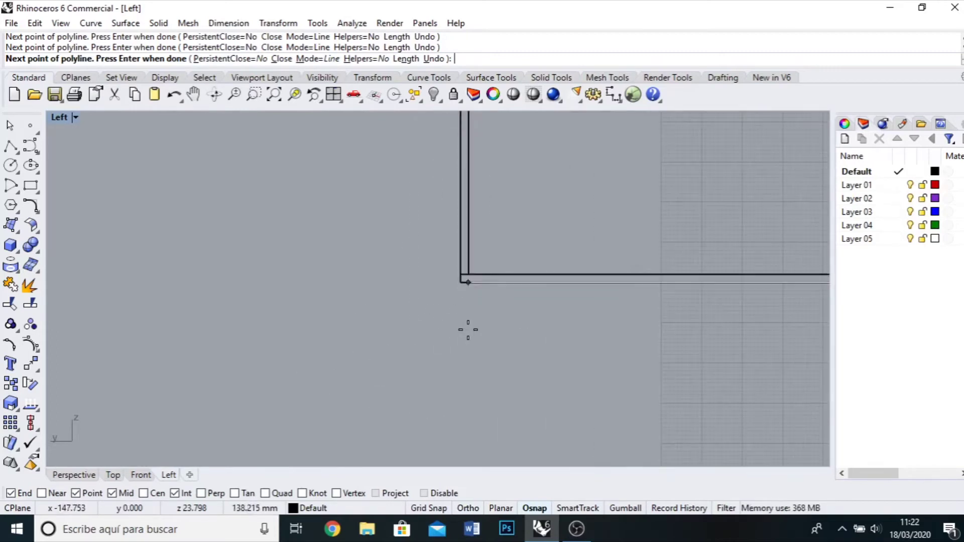
pyautogui.click(458, 284)
pyautogui.scroll(-5, 419, 372)
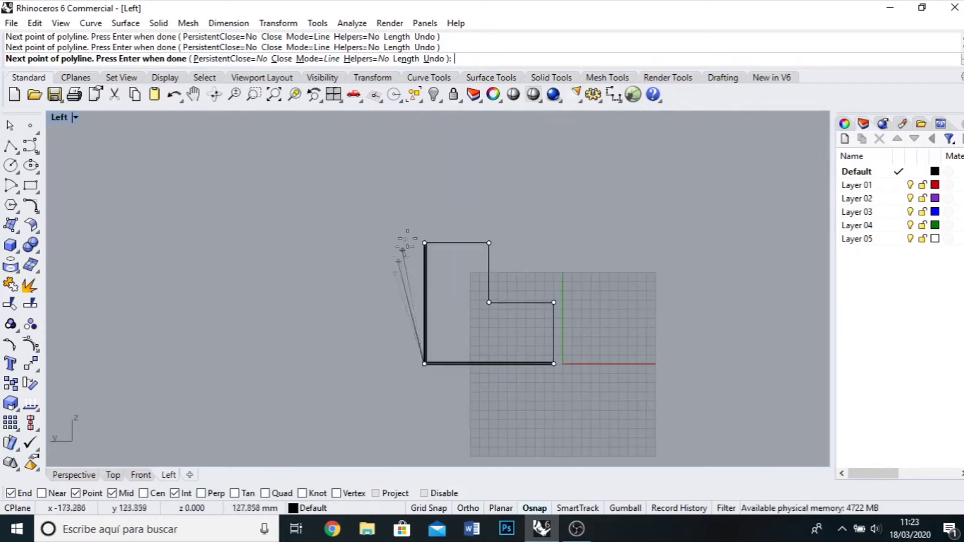
pyautogui.scroll(5, 404, 245)
pyautogui.click(424, 243)
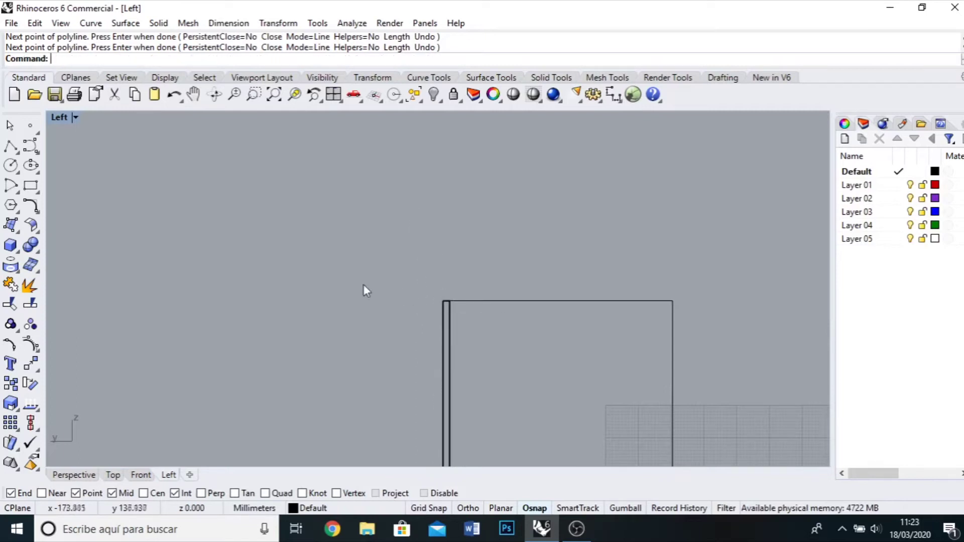
pyautogui.scroll(-5, 351, 221)
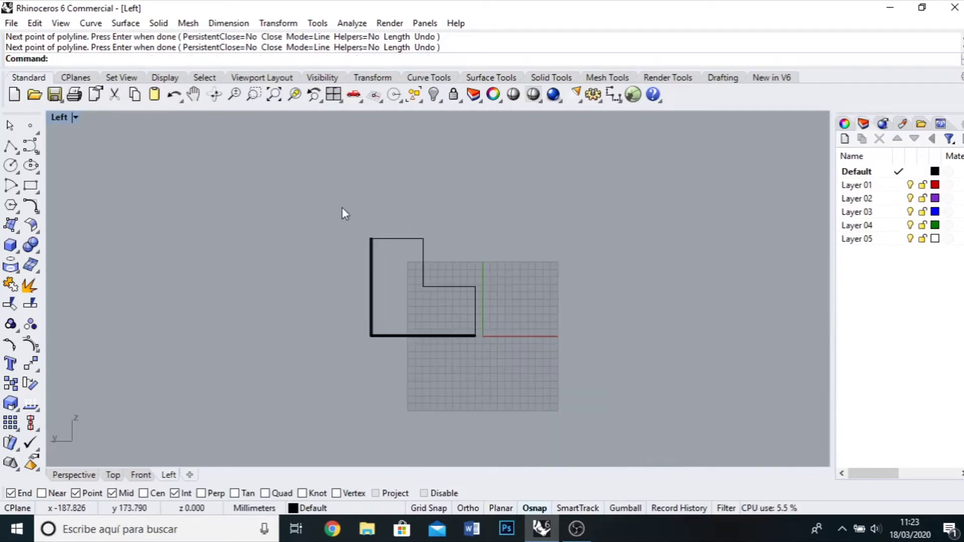
pyautogui.click(392, 237)
pyautogui.press('Escape')
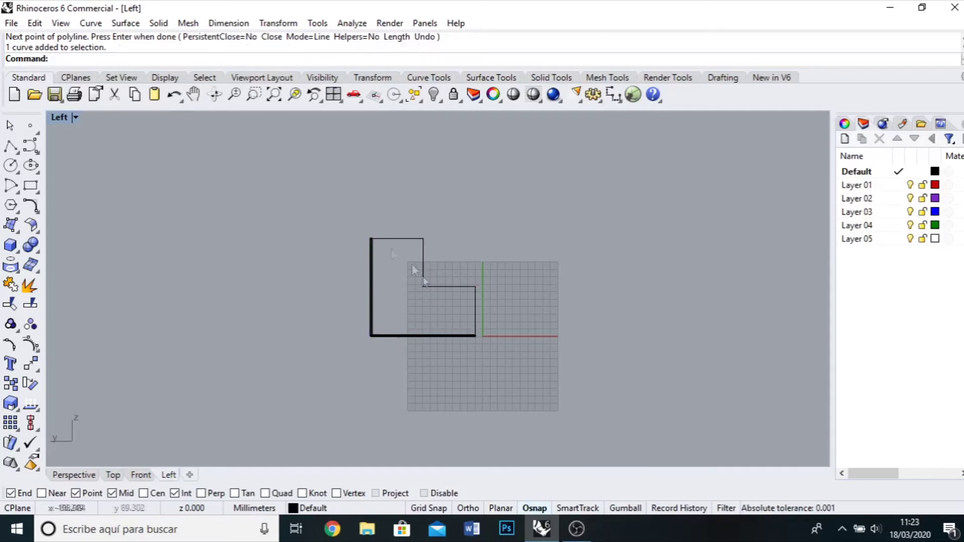
pyautogui.scroll(2, 456, 314)
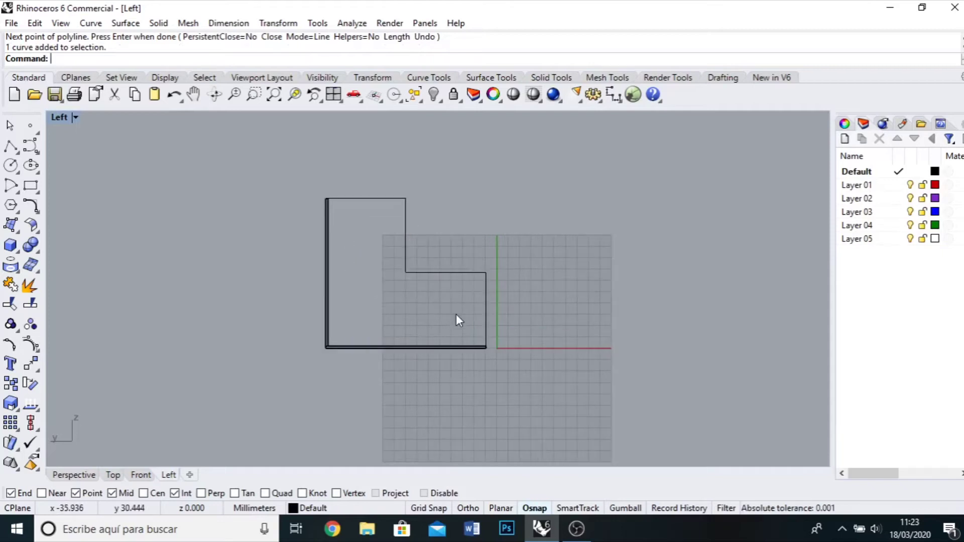
# - Fillet the stepped profile's upper front corner, inner step corner and lower step's front corner with a 10 mm radius
pyautogui.click(31, 205)
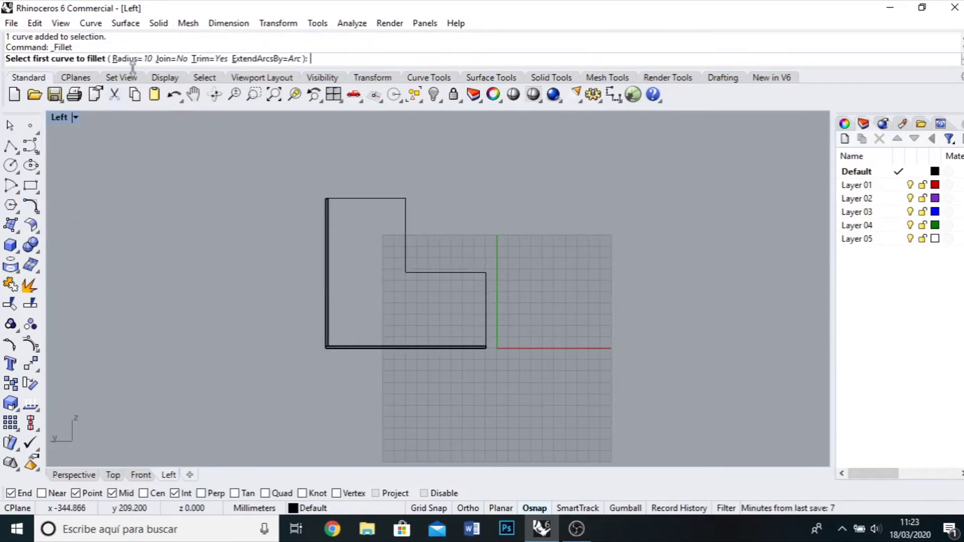
pyautogui.scroll(3, 368, 239)
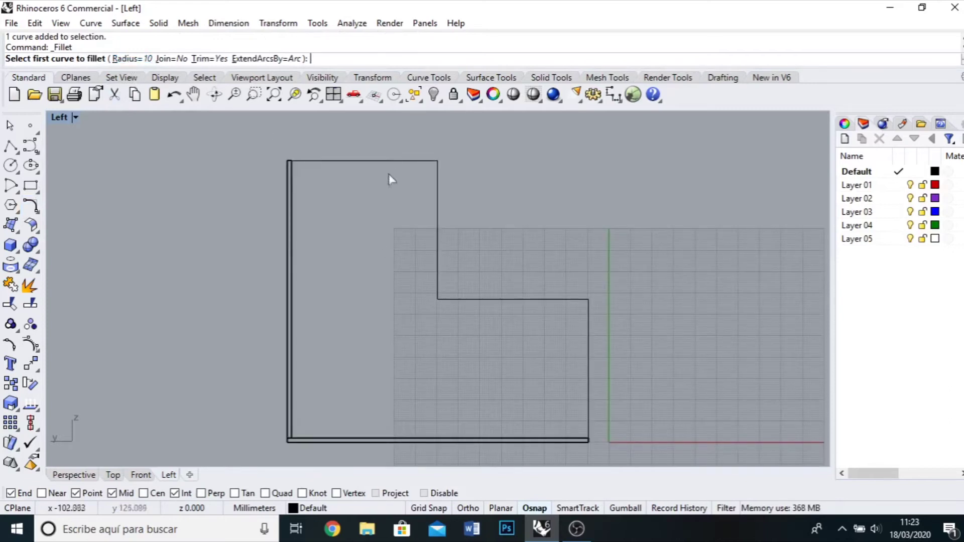
pyautogui.click(387, 160)
pyautogui.click(436, 197)
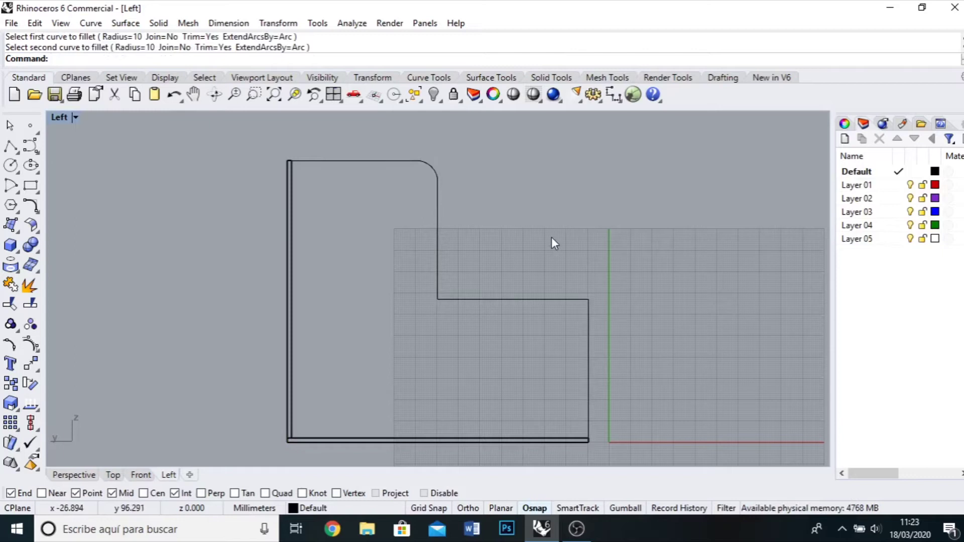
pyautogui.press('Return')
pyautogui.click(438, 279)
pyautogui.click(459, 300)
pyautogui.press('Return')
pyautogui.click(559, 300)
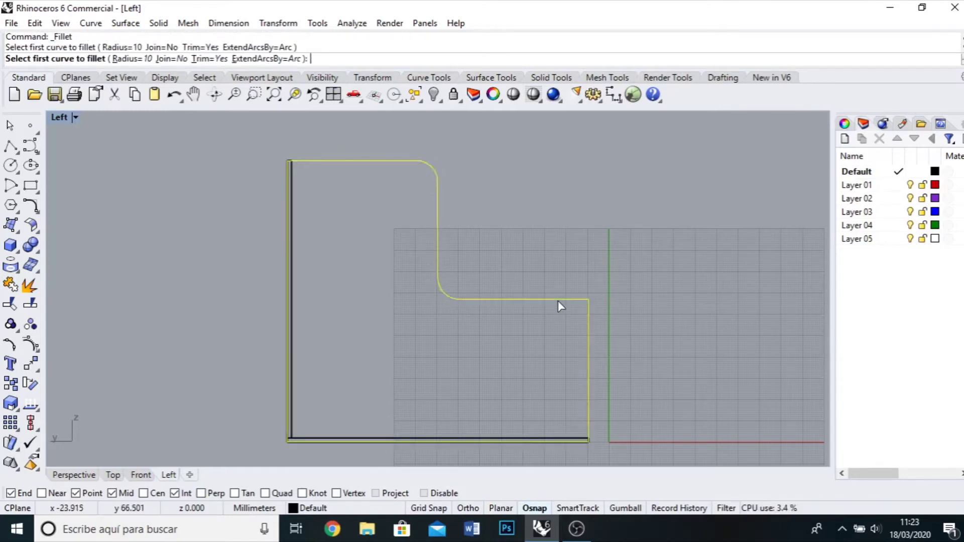
pyautogui.click(589, 330)
pyautogui.scroll(-3, 502, 352)
pyautogui.scroll(3, 554, 358)
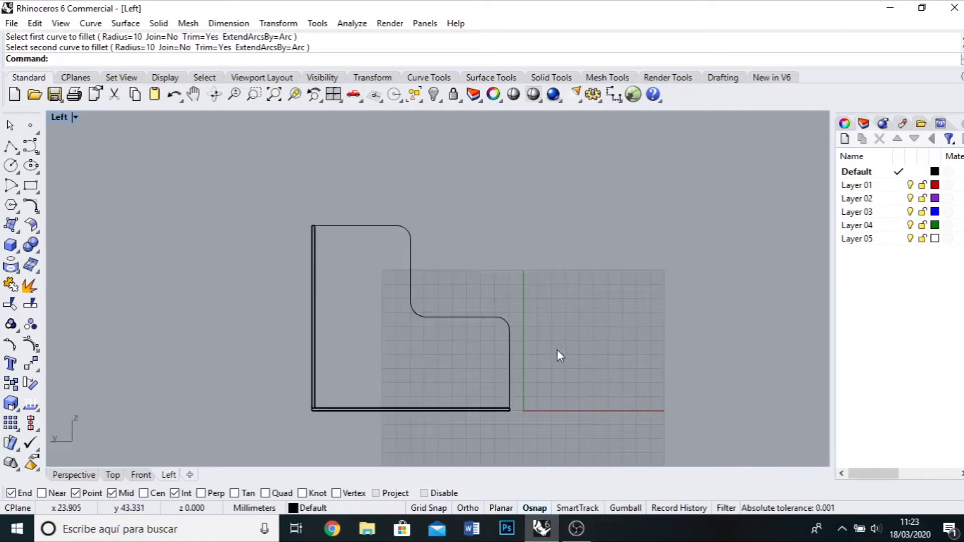
# - Extrude the closed stepped profile 2 mm as a solid to form the side panel
pyautogui.click(463, 319)
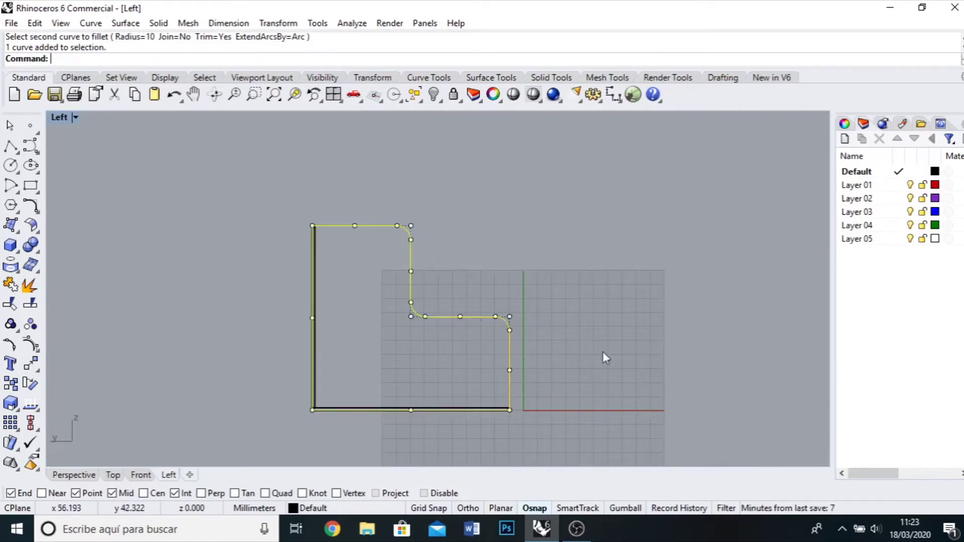
pyautogui.click(16, 253)
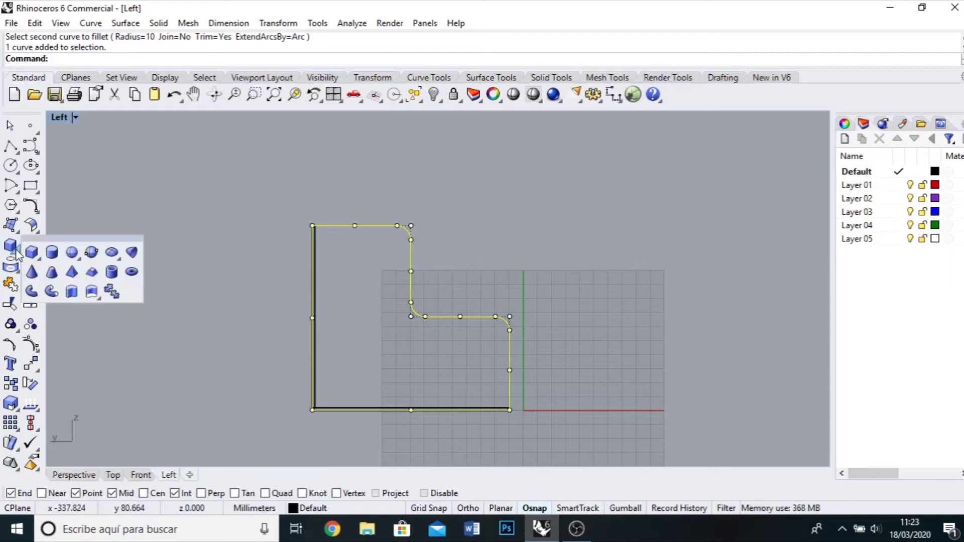
pyautogui.click(72, 292)
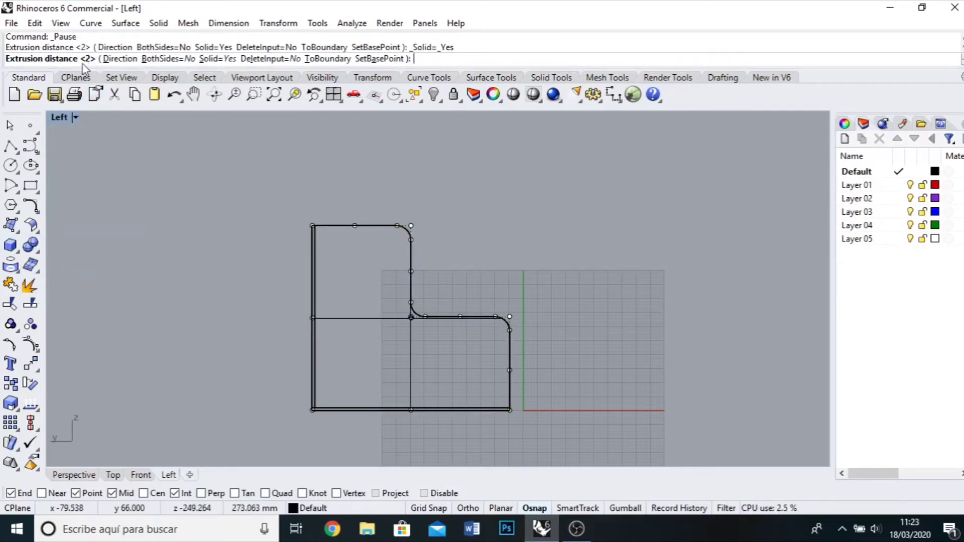
pyautogui.write('2')
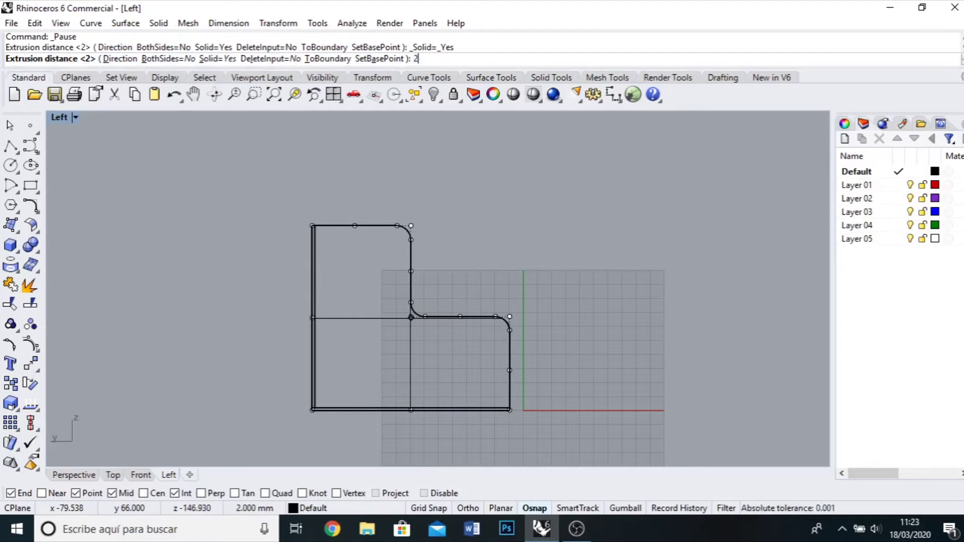
pyautogui.press('Return')
pyautogui.click(270, 258)
# - Switch to a maximized Perspective view and show the hidden middle divider and rounded side panel again
pyautogui.doubleClick(58, 118)
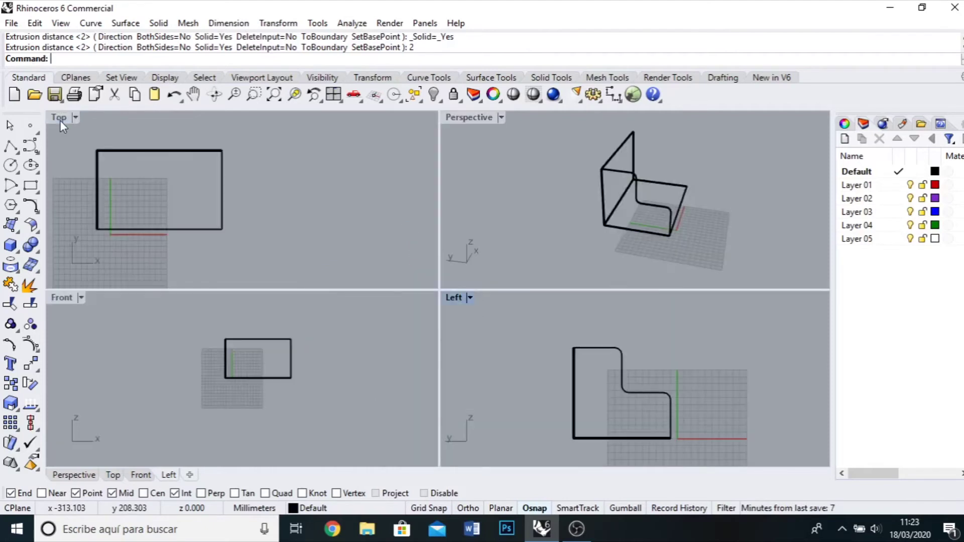
pyautogui.moveTo(554, 253); pyautogui.dragTo(618, 267, button='right')
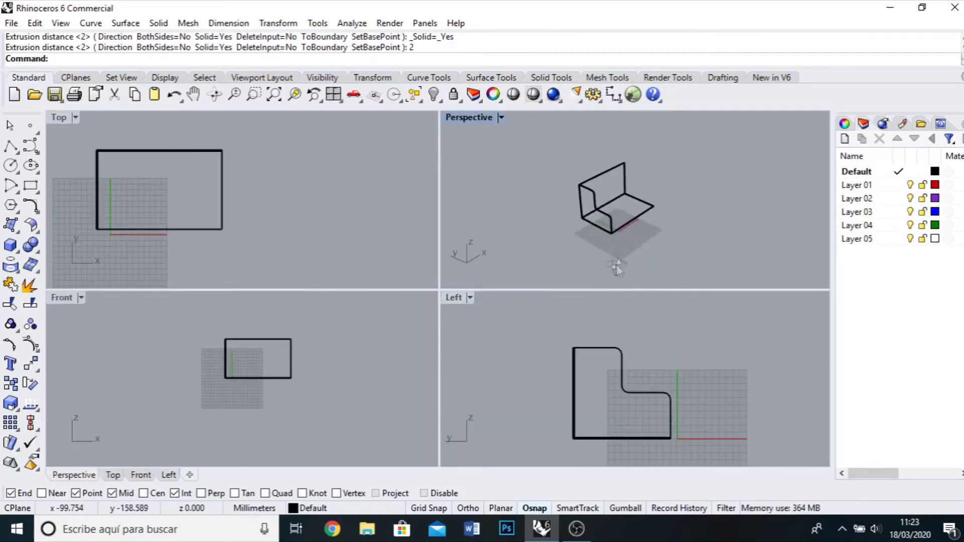
pyautogui.doubleClick(467, 118)
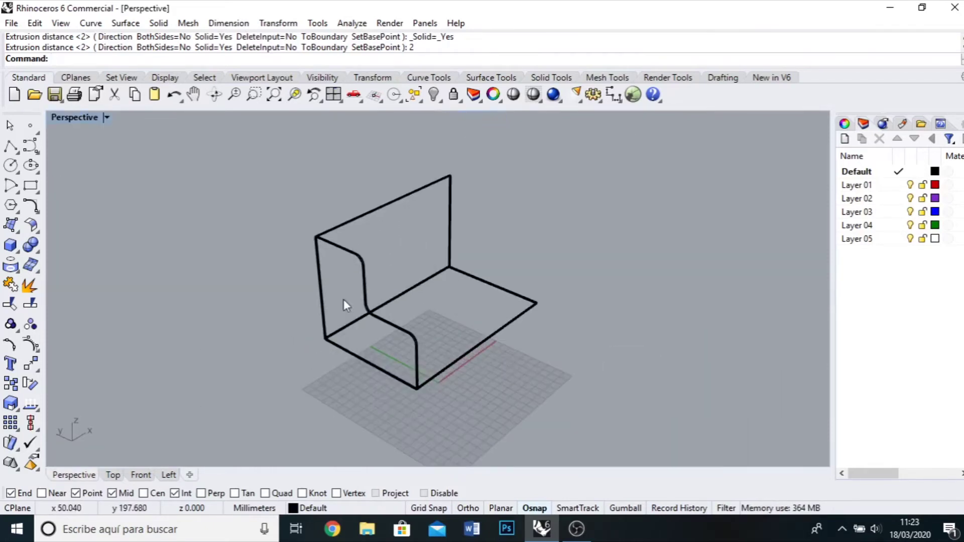
pyautogui.rightClick(435, 94)
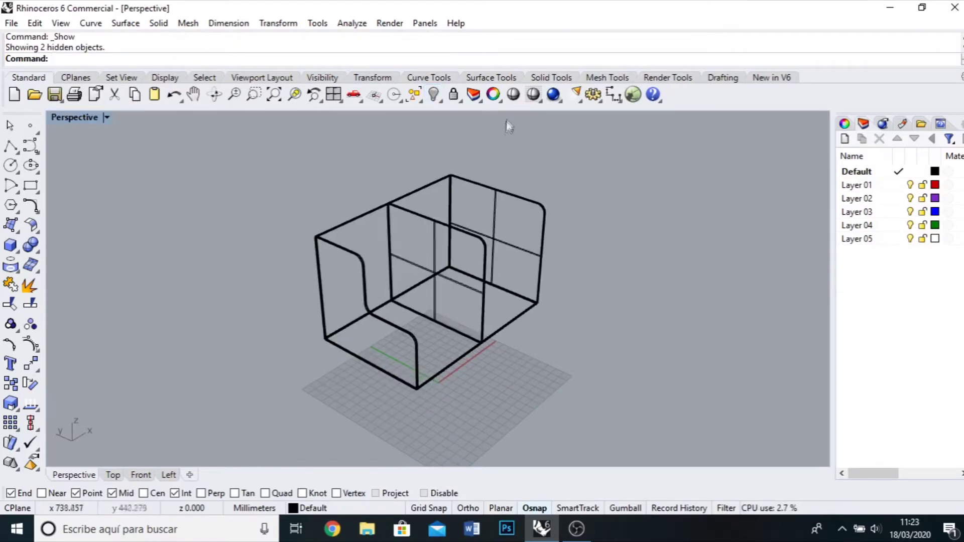
# - Shade the Perspective view and inspect the assembled box with its stepped side panel from several angles
pyautogui.click(512, 95)
pyautogui.moveTo(647, 393)
pyautogui.mouseDown(button='right')
pyautogui.moveTo(595, 399)
pyautogui.moveTo(517, 382)
pyautogui.moveTo(607, 355)
pyautogui.moveTo(612, 393)
pyautogui.mouseUp(button='right')
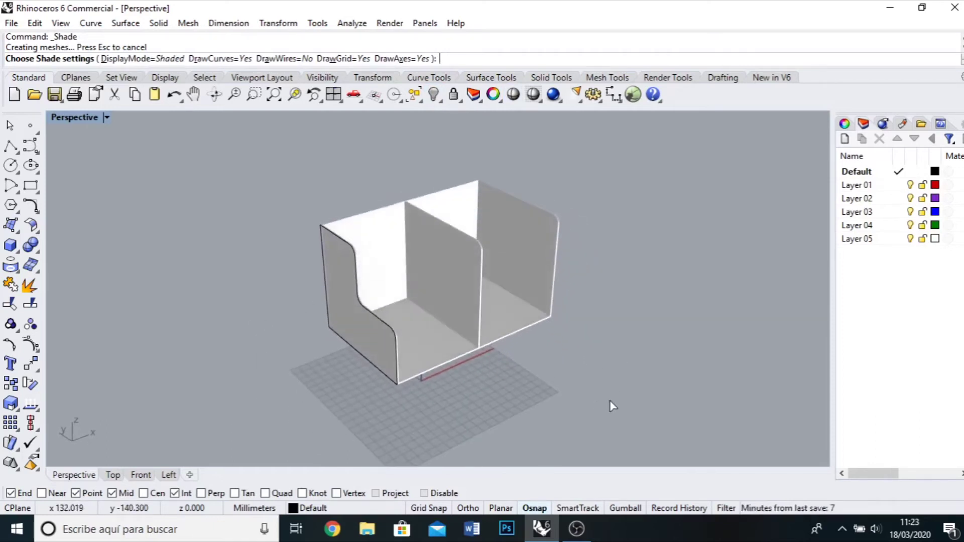
pyautogui.moveTo(609, 403)
pyautogui.mouseDown(button='right')
pyautogui.moveTo(577, 404)
pyautogui.moveTo(630, 396)
pyautogui.moveTo(611, 407)
pyautogui.mouseUp(button='right')
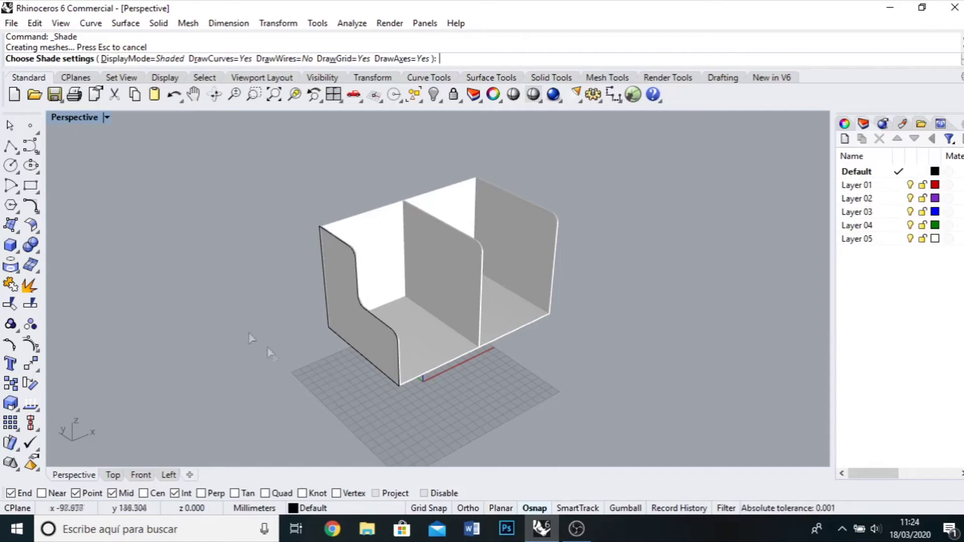
pyautogui.moveTo(216, 292); pyautogui.dragTo(170, 322, button='right')
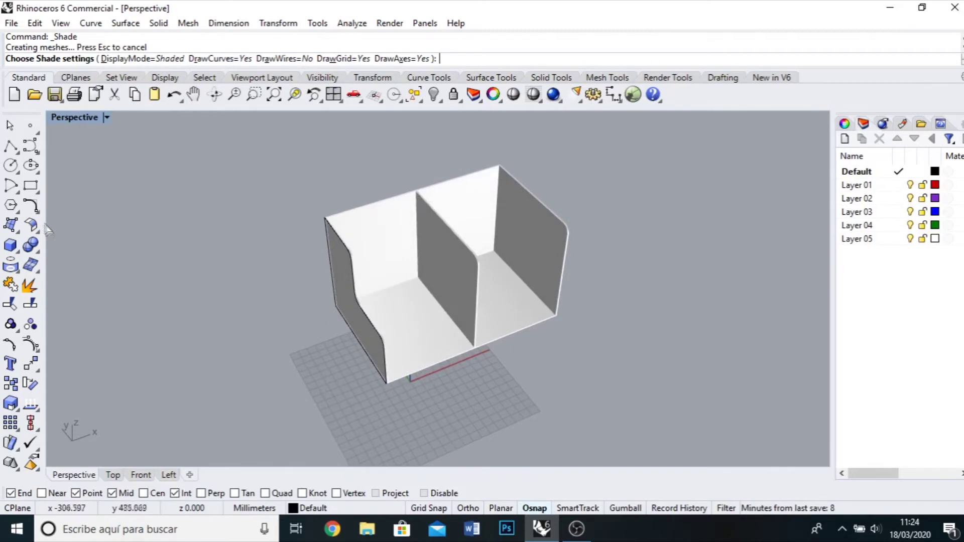
# - Draw a line across the base between the midpoints of its edges at the stepped and rounded side panels
pyautogui.click(11, 147)
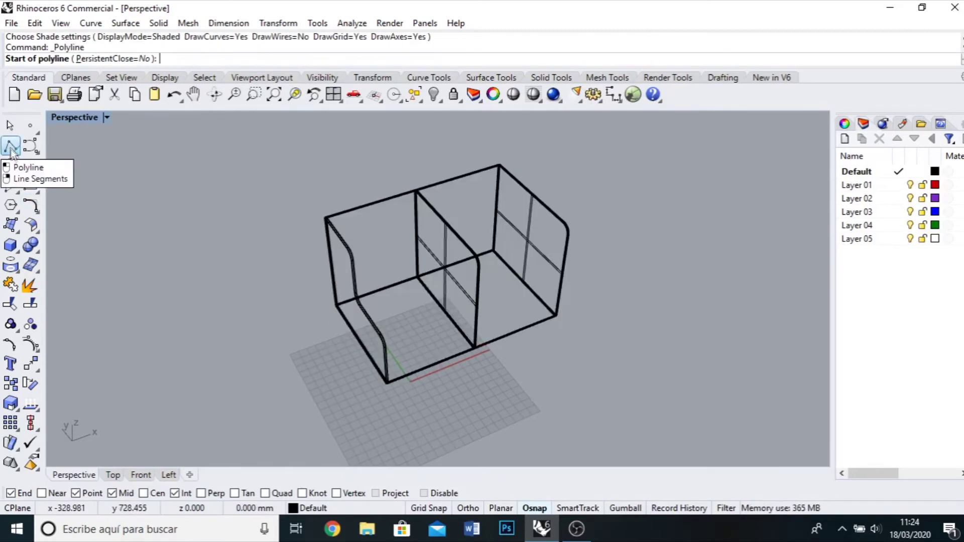
pyautogui.click(360, 341)
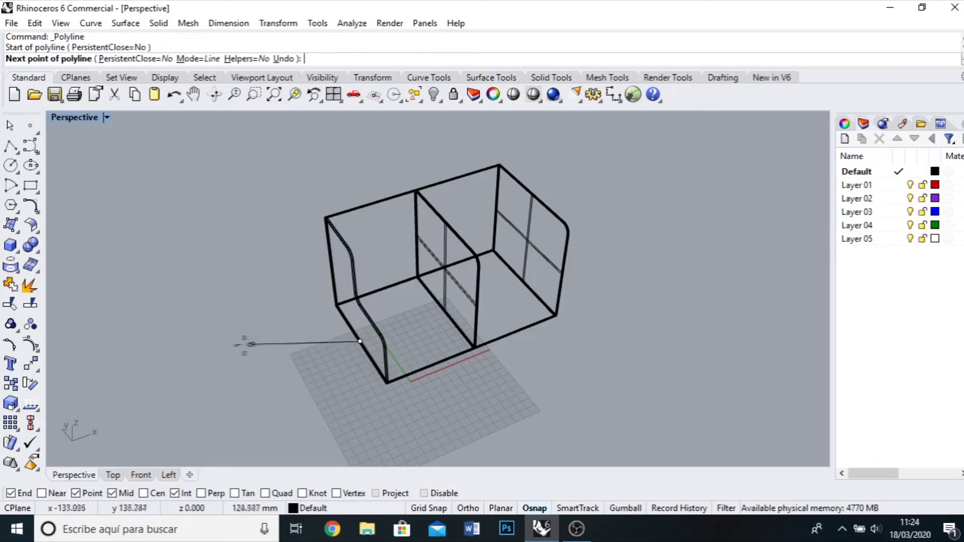
pyautogui.press('F8')
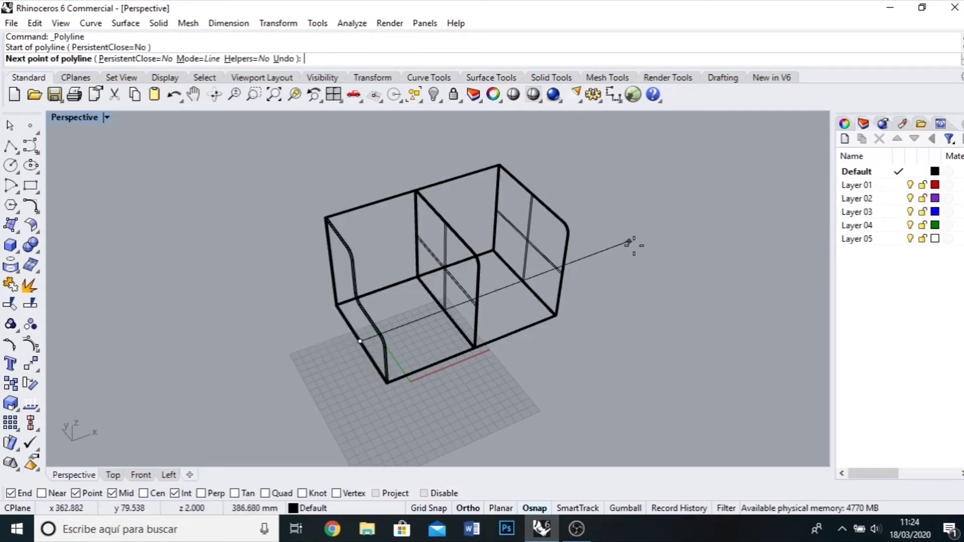
pyautogui.press('F8')
pyautogui.scroll(4, 635, 238)
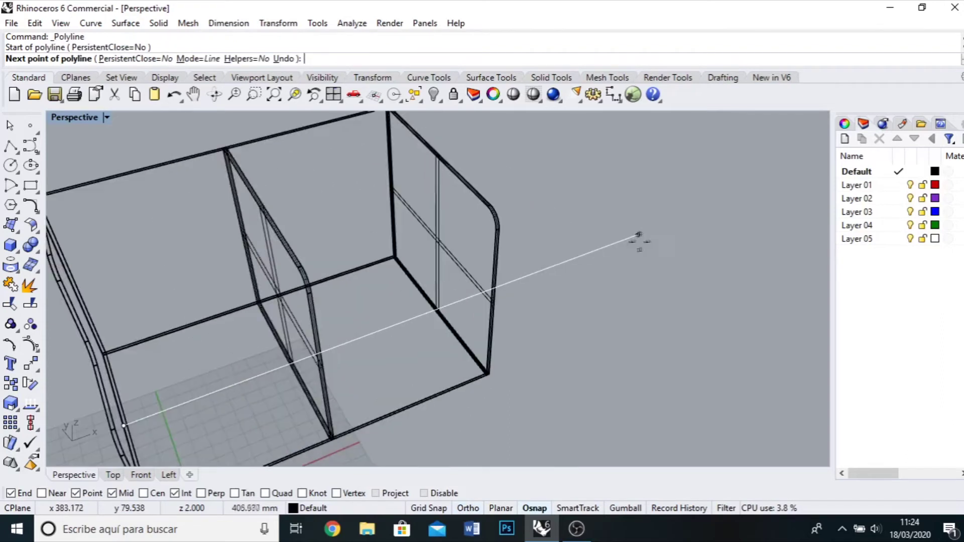
pyautogui.click(440, 310)
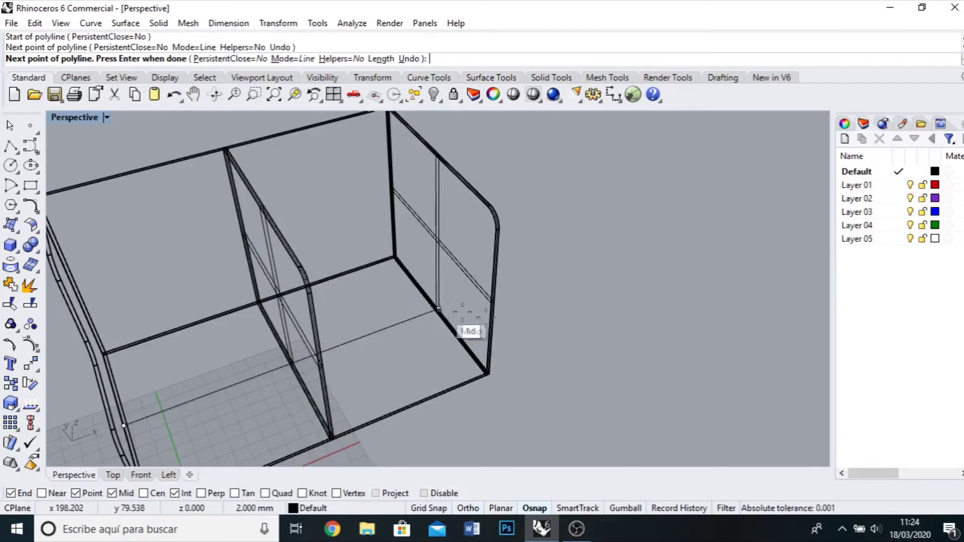
pyautogui.press('Return')
pyautogui.scroll(-4, 632, 286)
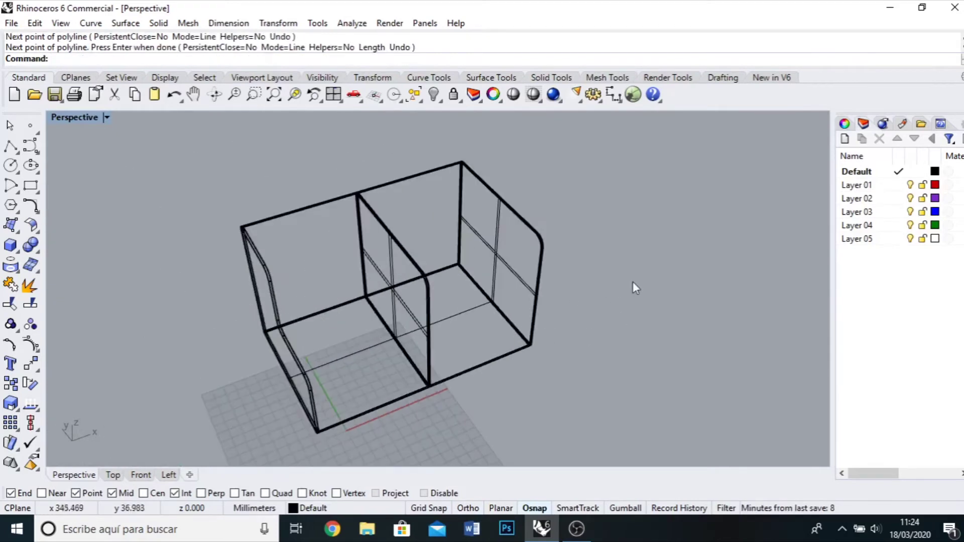
# - Start a polyline at the base line's end by the stepped side panel and run it 90 mm vertically upward
pyautogui.moveTo(548, 413); pyautogui.dragTo(472, 374, button='right')
pyautogui.click(11, 146)
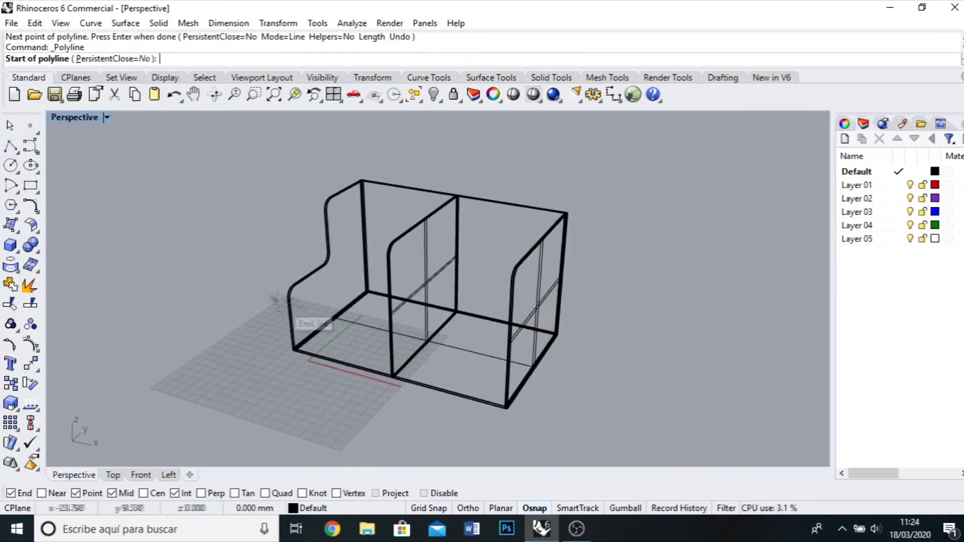
pyautogui.hotkey('ctrl', 'm')
pyautogui.click(551, 411)
pyautogui.scroll(3, 570, 334)
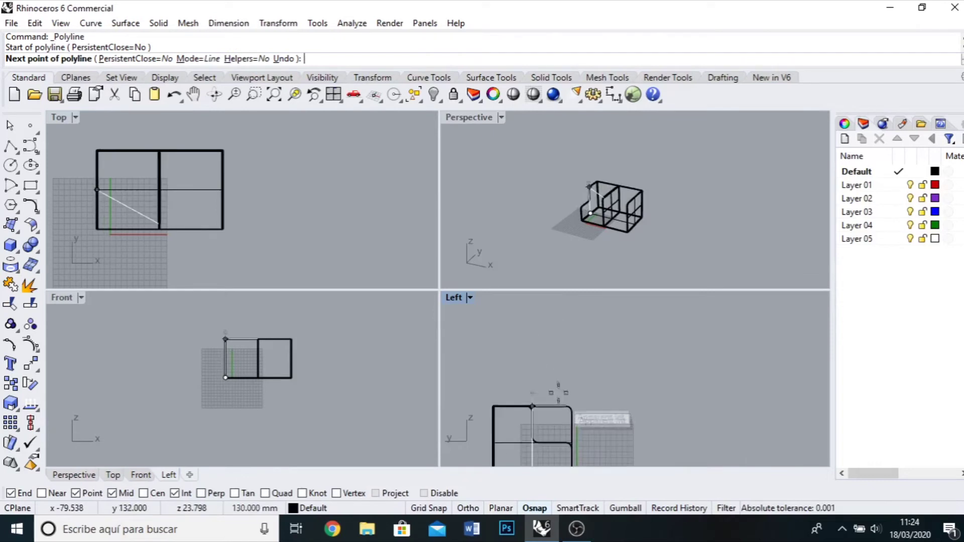
pyautogui.hotkey('ctrl', 'm')
pyautogui.scroll(5, 355, 248)
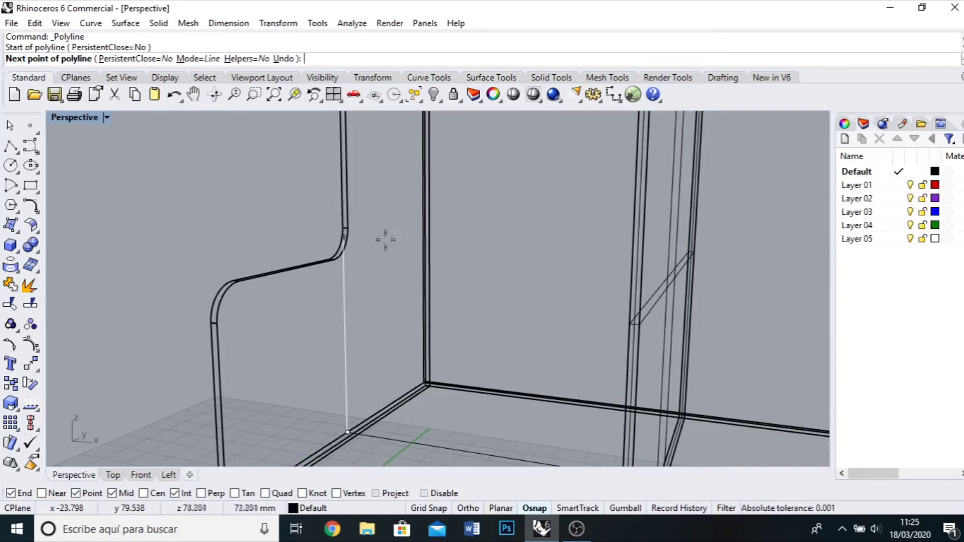
pyautogui.scroll(-3, 383, 249)
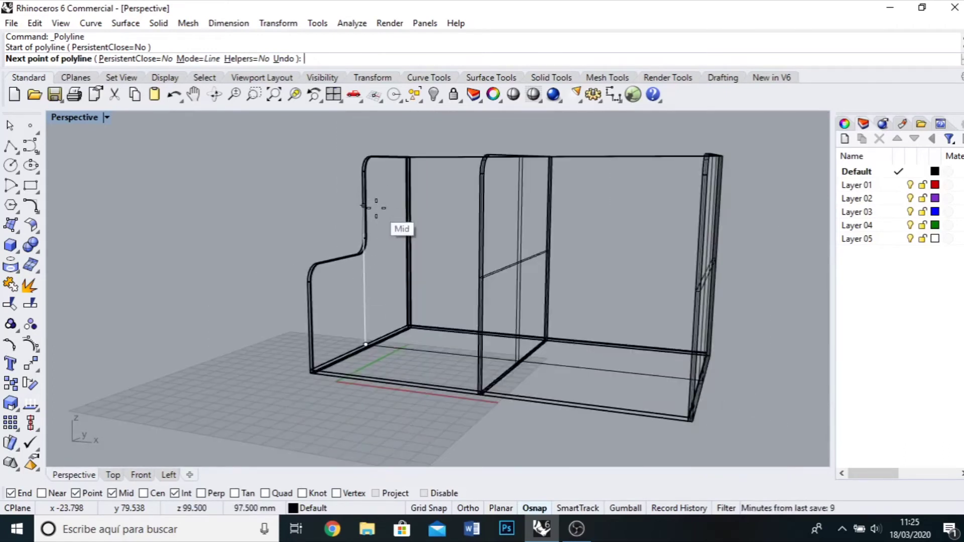
pyautogui.write('90')
pyautogui.press('Return')
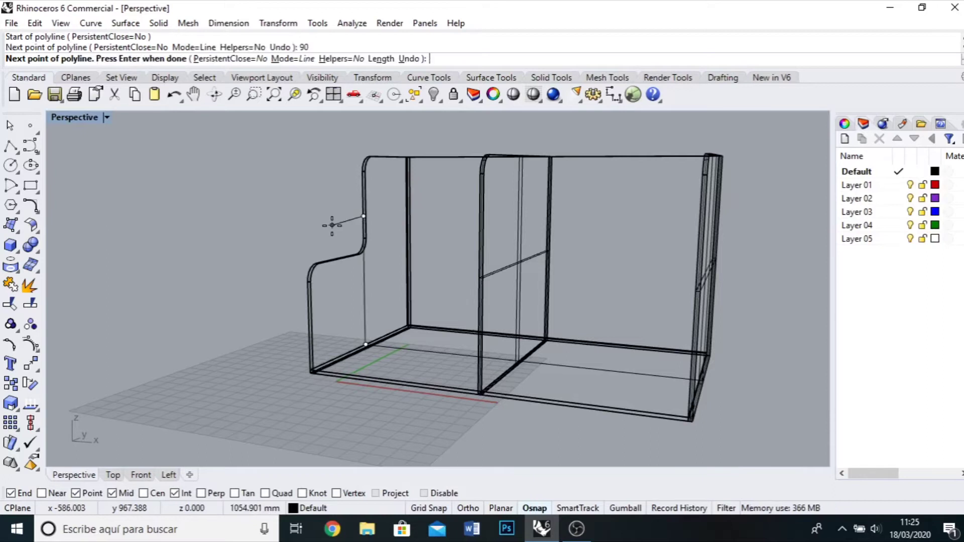
# - Finish the polyline with a horizontal segment running along the box's length past the rounded side panel
pyautogui.scroll(-3, 243, 191)
pyautogui.moveTo(308, 361); pyautogui.dragTo(408, 389, button='right')
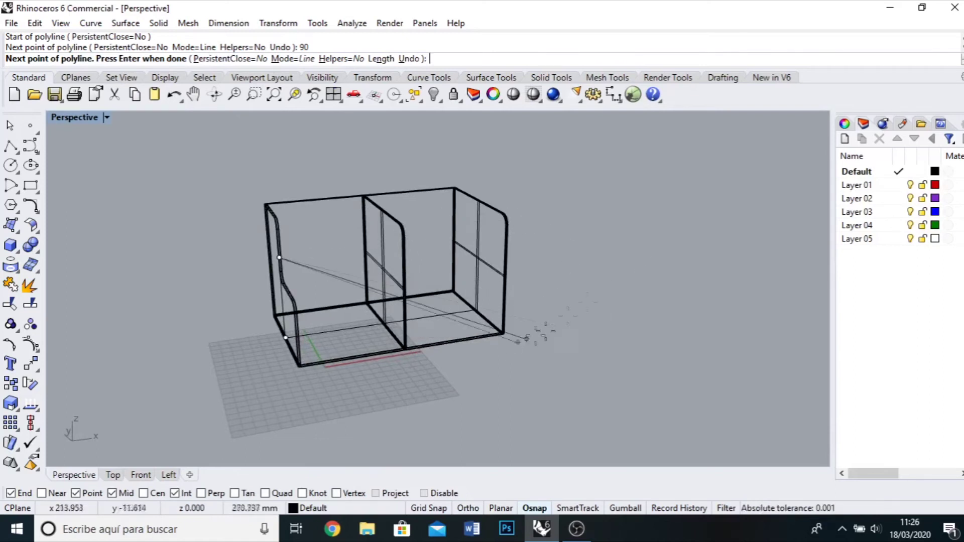
pyautogui.click(638, 218)
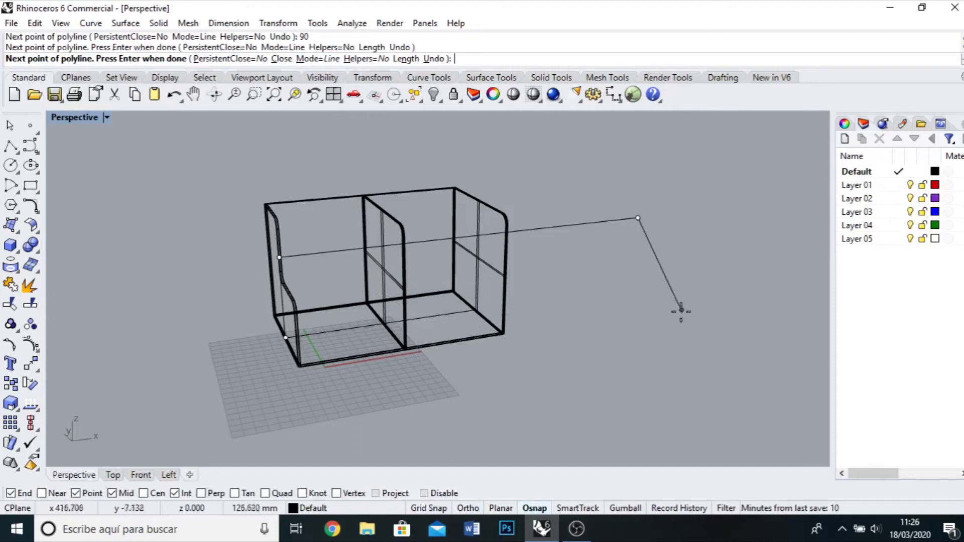
pyautogui.press('Return')
pyautogui.moveTo(673, 323); pyautogui.dragTo(646, 316, button='right')
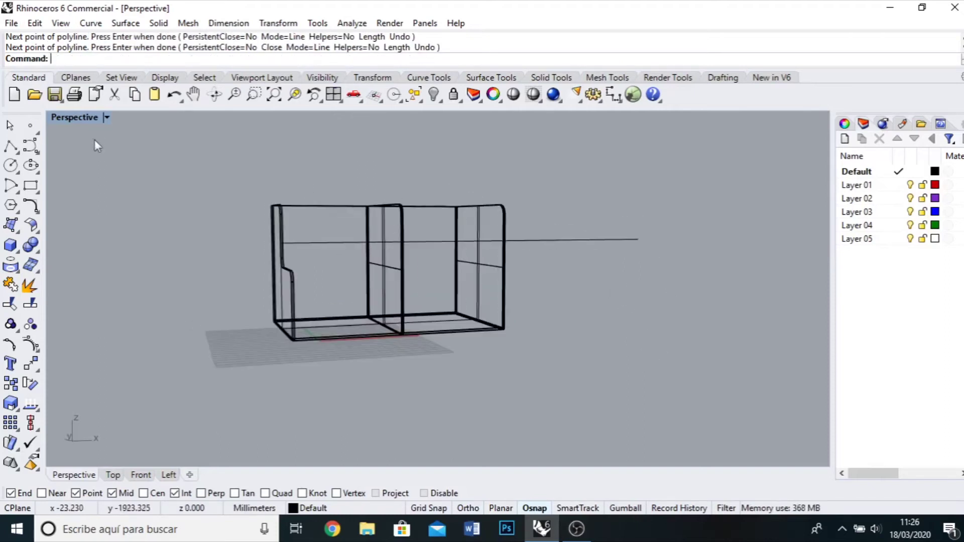
# - In the Front view, delete the polyline made of the 90 mm vertical and the long horizontal segment
pyautogui.hotkey('ctrl', 'F2')
pyautogui.click(346, 398)
pyautogui.click(400, 270)
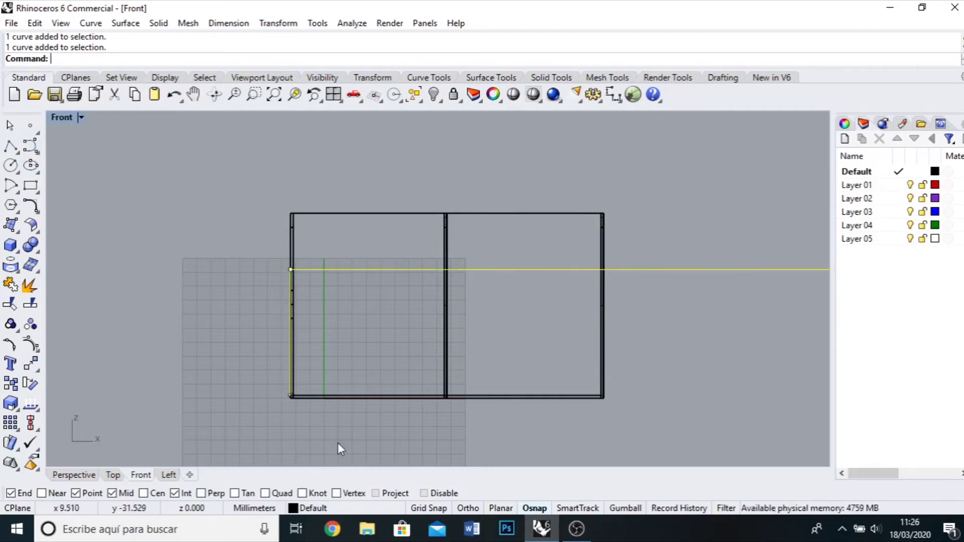
pyautogui.press('Delete')
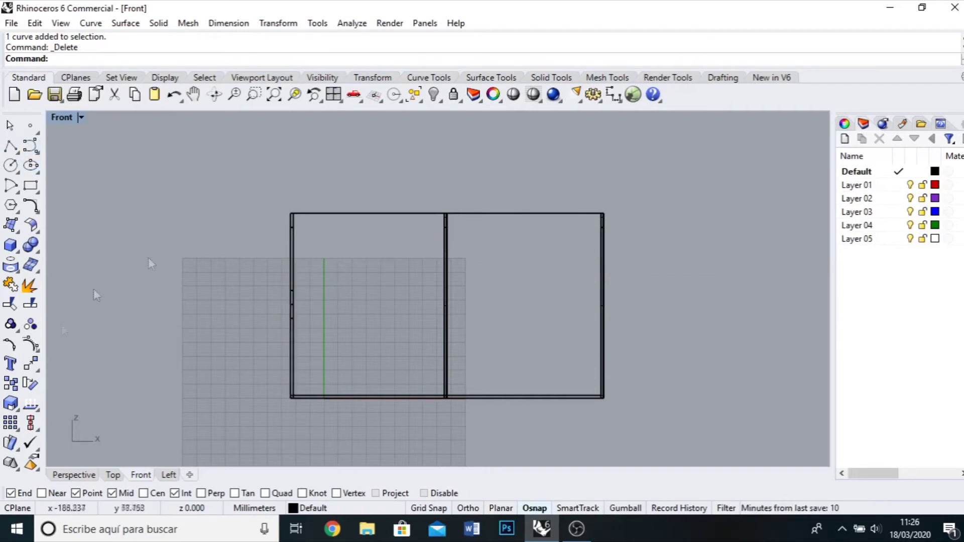
# - In the Perspective view, start a polyline at the base line's end by the stepped side panel
pyautogui.doubleClick(62, 118)
pyautogui.scroll(5, 588, 224)
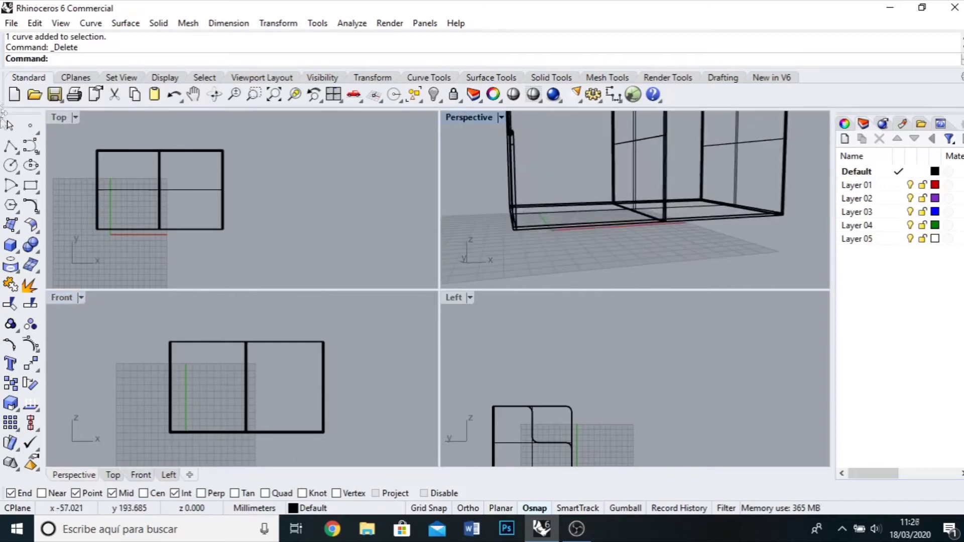
pyautogui.click(10, 146)
pyautogui.scroll(3, 490, 221)
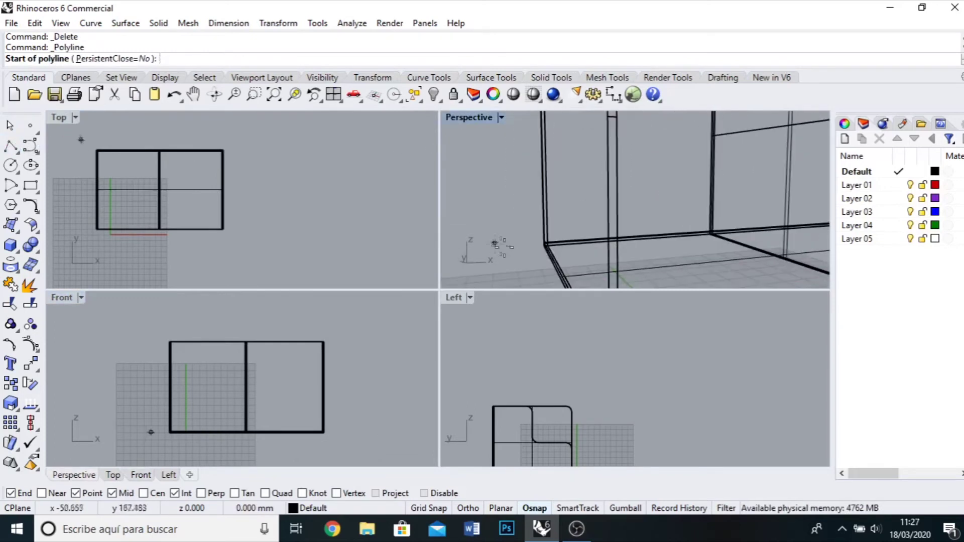
pyautogui.scroll(3, 563, 276)
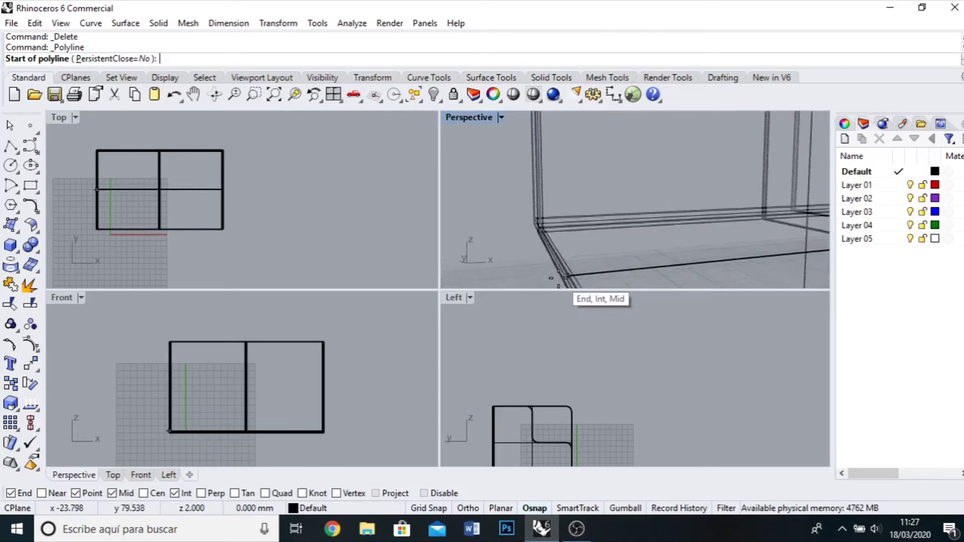
pyautogui.click(572, 275)
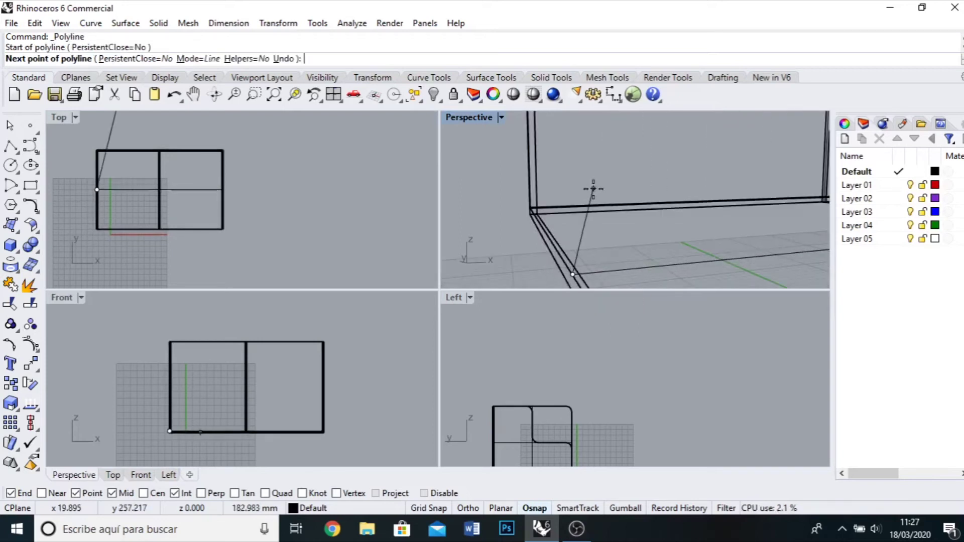
# - In the Front view, run the polyline's first segment 90 mm vertically upward along the stepped side panel
pyautogui.doubleClick(66, 299)
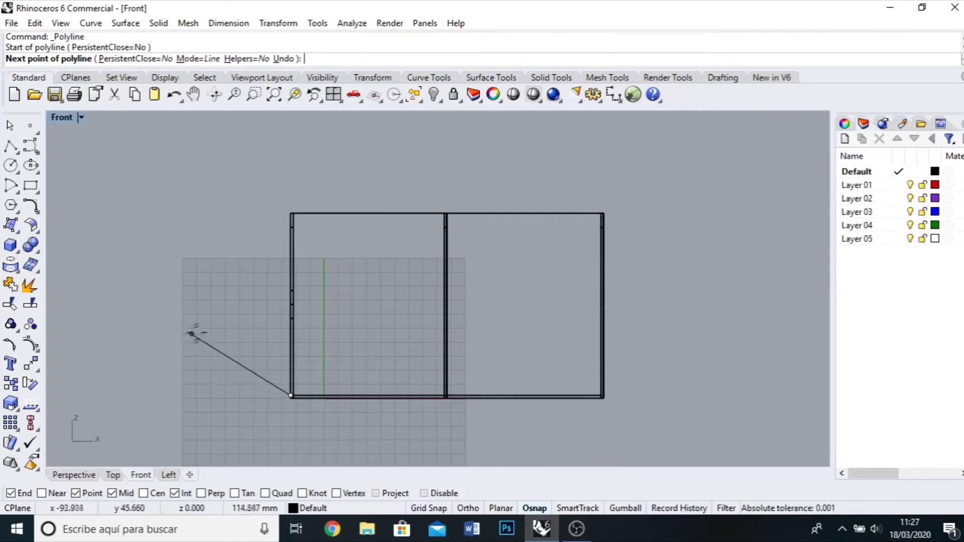
pyautogui.scroll(2, 200, 327)
pyautogui.press('F8')
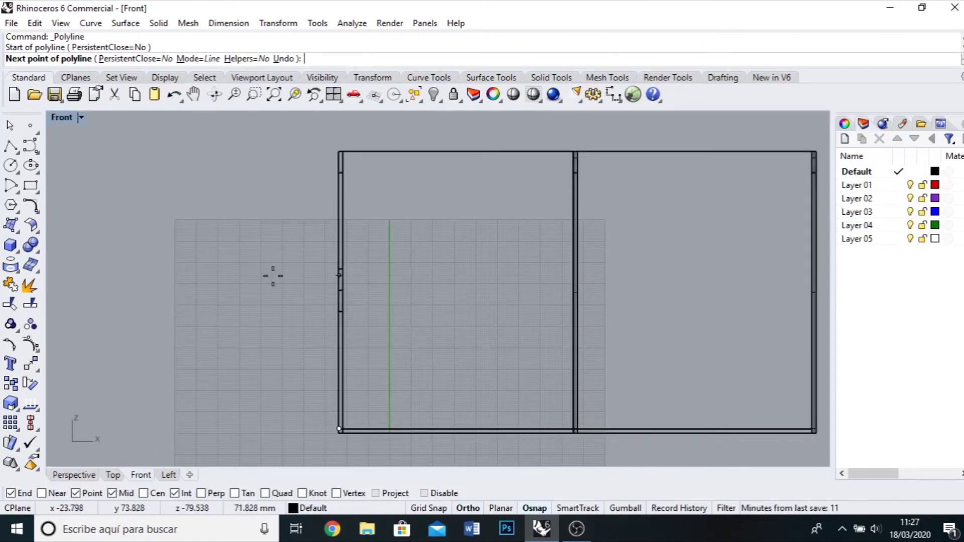
pyautogui.scroll(-3, 246, 274)
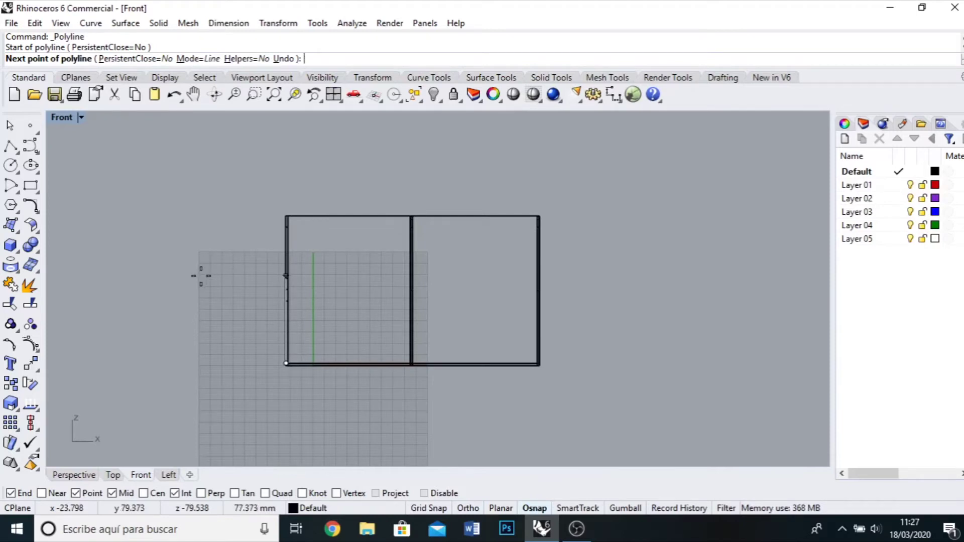
pyautogui.write('90')
pyautogui.press('Return')
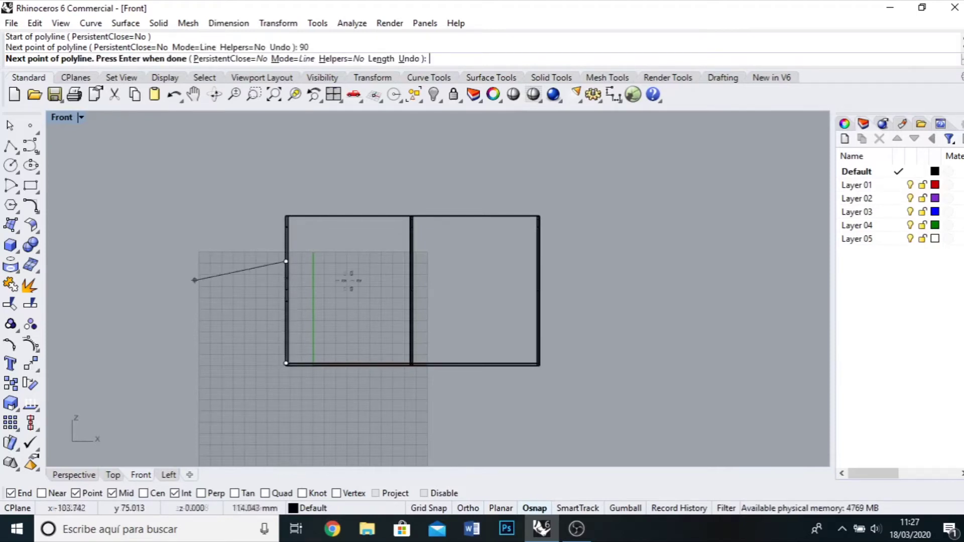
# - Continue the polyline with a 70 mm horizontal segment toward the middle panel and a 15 mm vertical segment upward
pyautogui.press('F8')
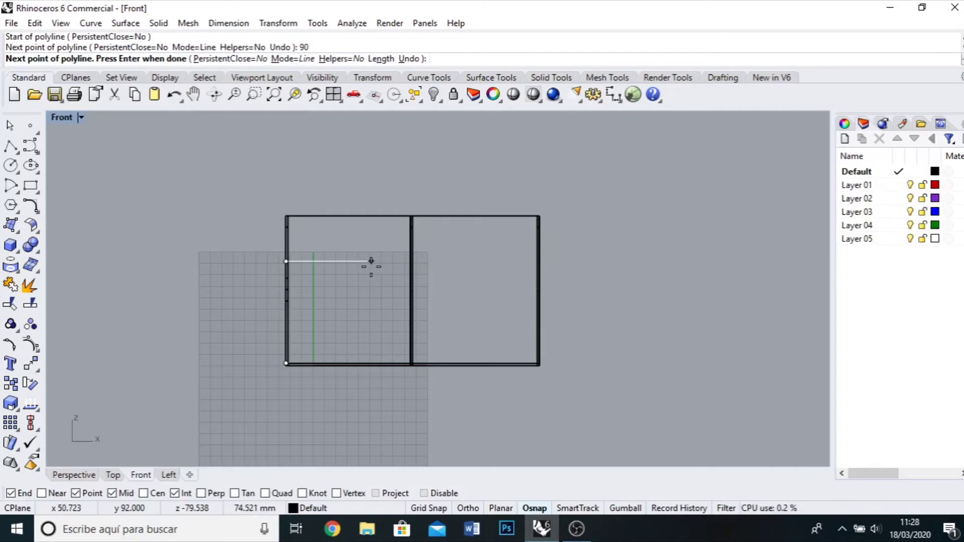
pyautogui.press('Return')
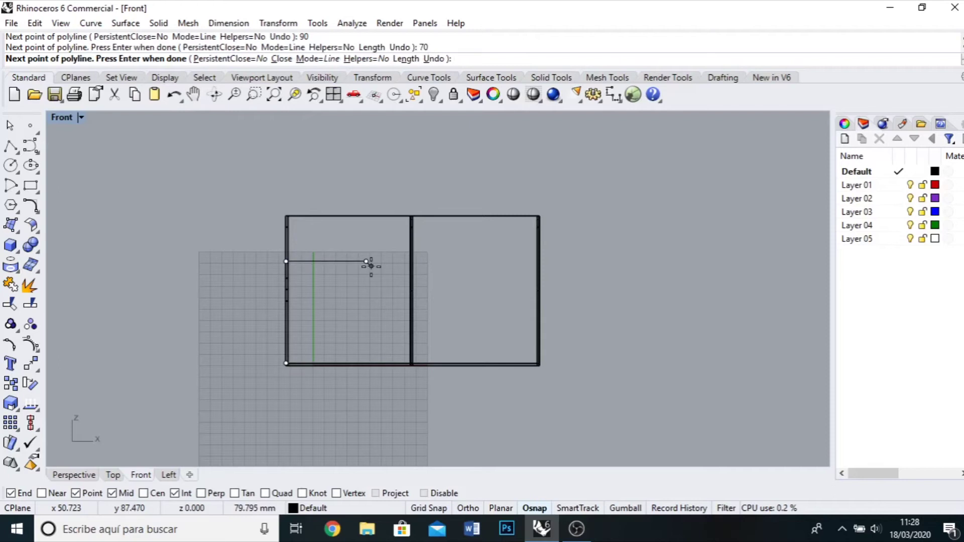
pyautogui.scroll(5, 382, 255)
pyautogui.press('F8')
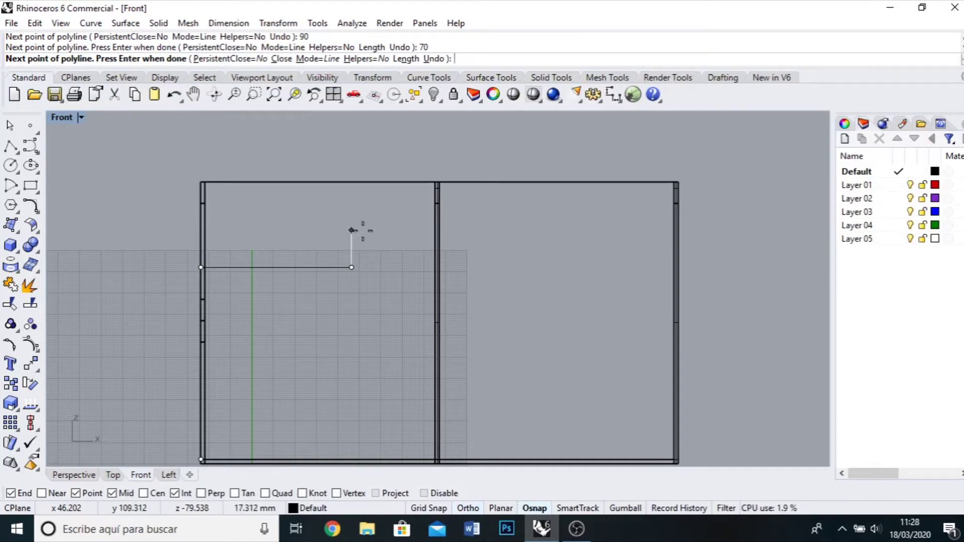
pyautogui.write('15')
pyautogui.press('Return')
# - Extend the polyline horizontally from the top of the 15 mm rise to the near face of the middle panel
pyautogui.press('F8')
pyautogui.scroll(6, 444, 233)
pyautogui.click(489, 214)
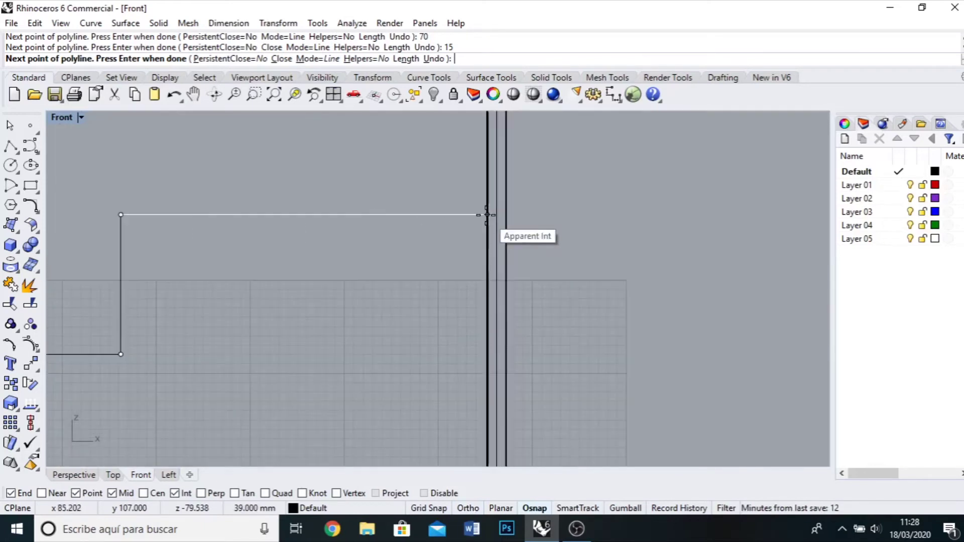
# - Run the polyline straight down the middle panel to the base's upper face and close it at its start point
pyautogui.scroll(-6, 482, 214)
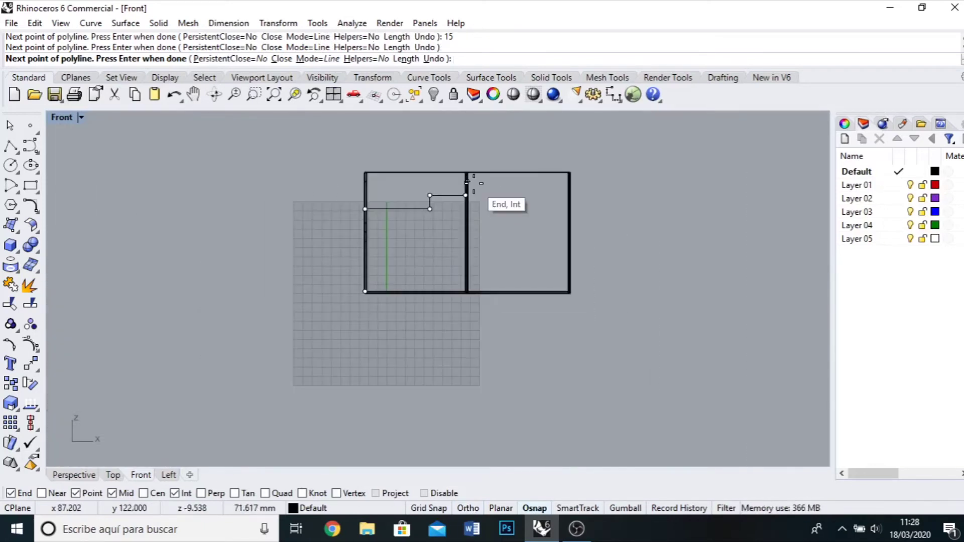
pyautogui.scroll(5, 469, 369)
pyautogui.scroll(3, 460, 261)
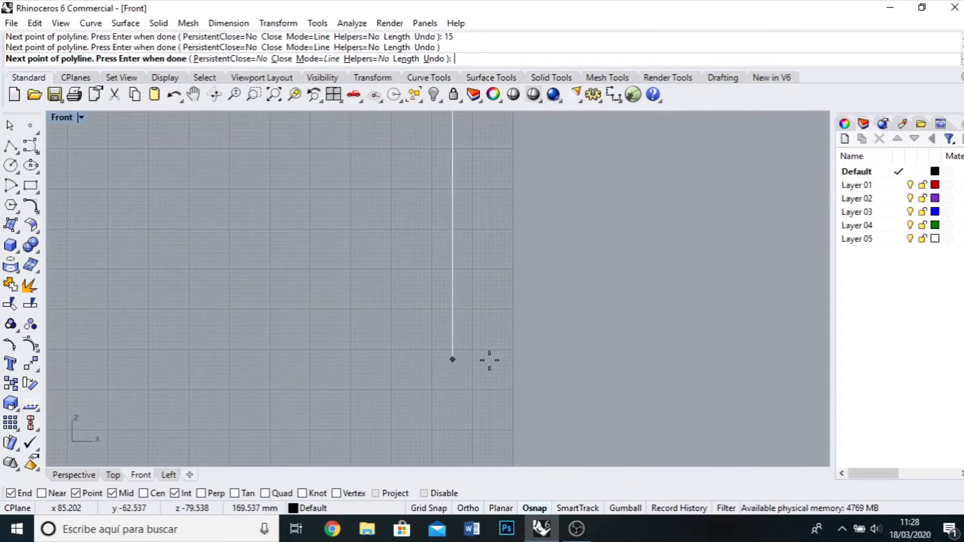
pyautogui.scroll(-6, 482, 321)
pyautogui.scroll(5, 374, 264)
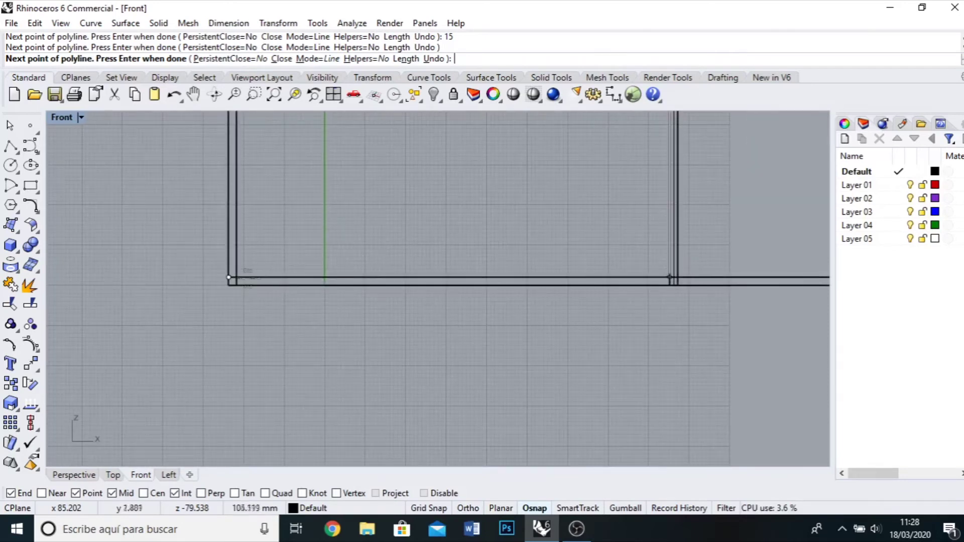
pyautogui.click(225, 276)
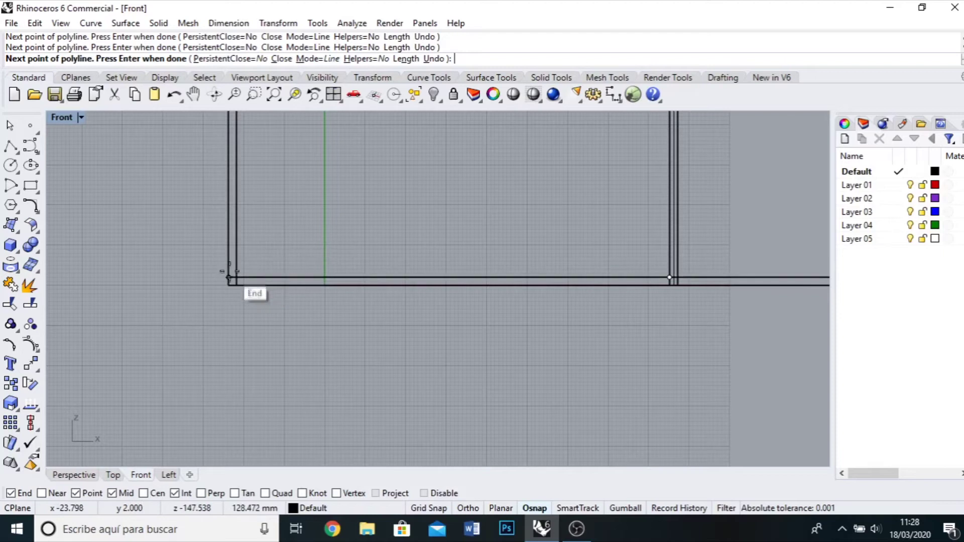
pyautogui.scroll(8, 227, 277)
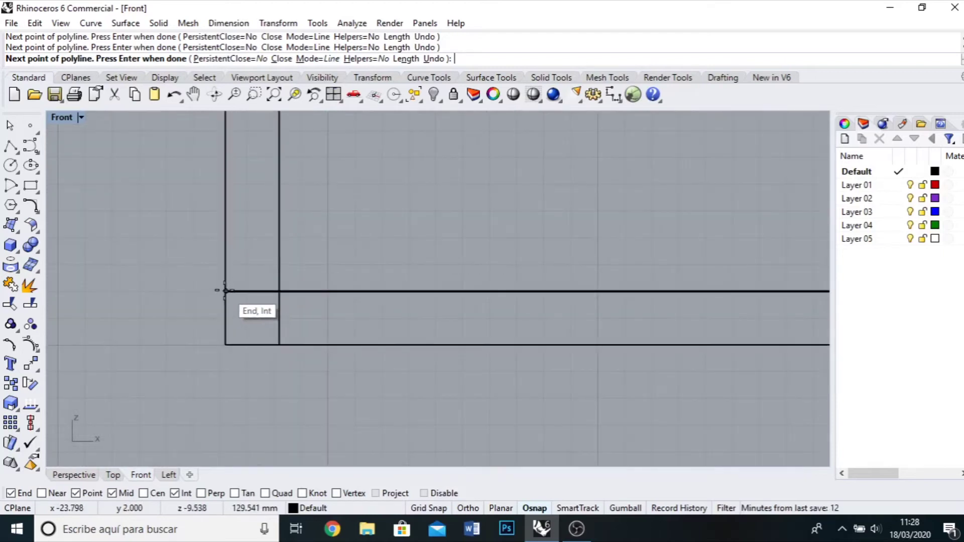
pyautogui.scroll(-1, 236, 354)
pyautogui.press('Return')
pyautogui.scroll(-3, 281, 391)
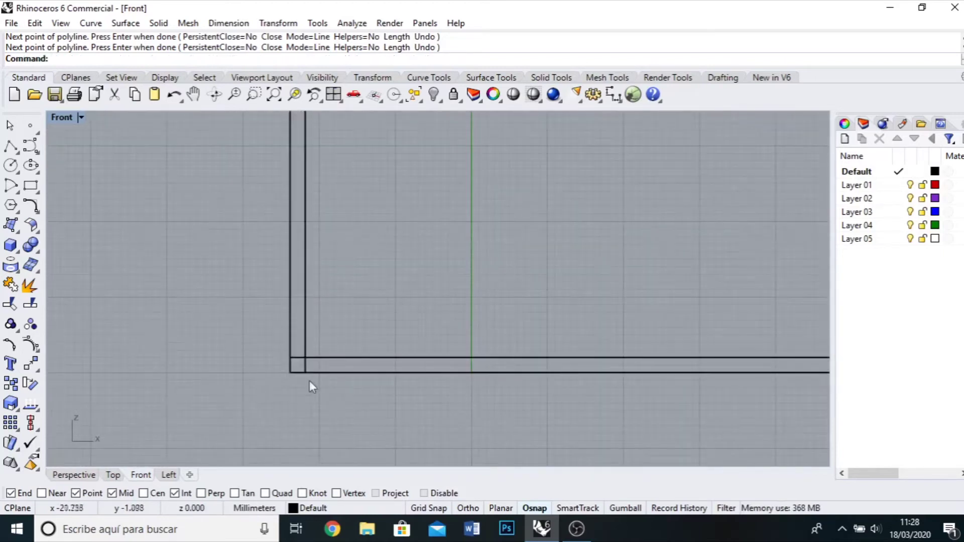
# - Draw a circle centred on the upper corner of the polyline's step, with its radius reaching the step's lower corner
pyautogui.click(337, 299)
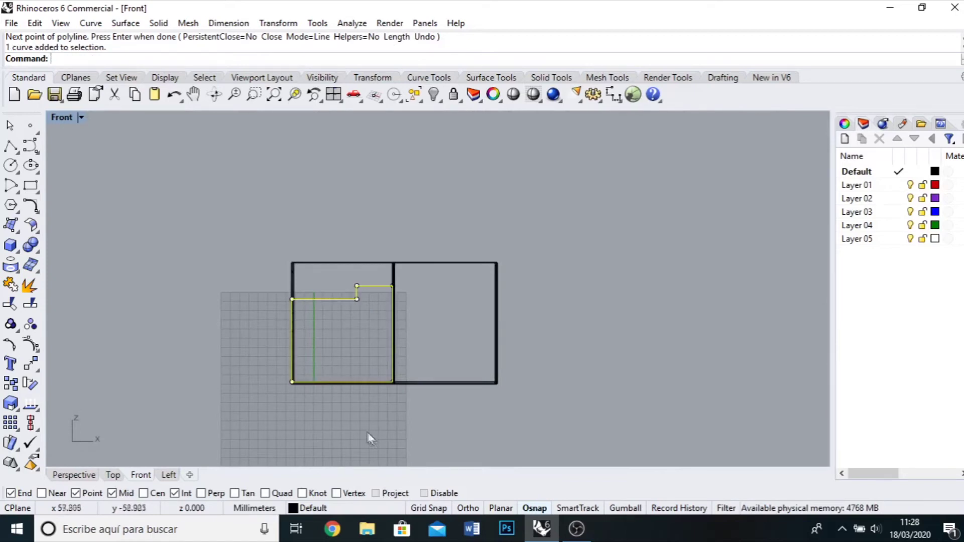
pyautogui.scroll(2, 364, 419)
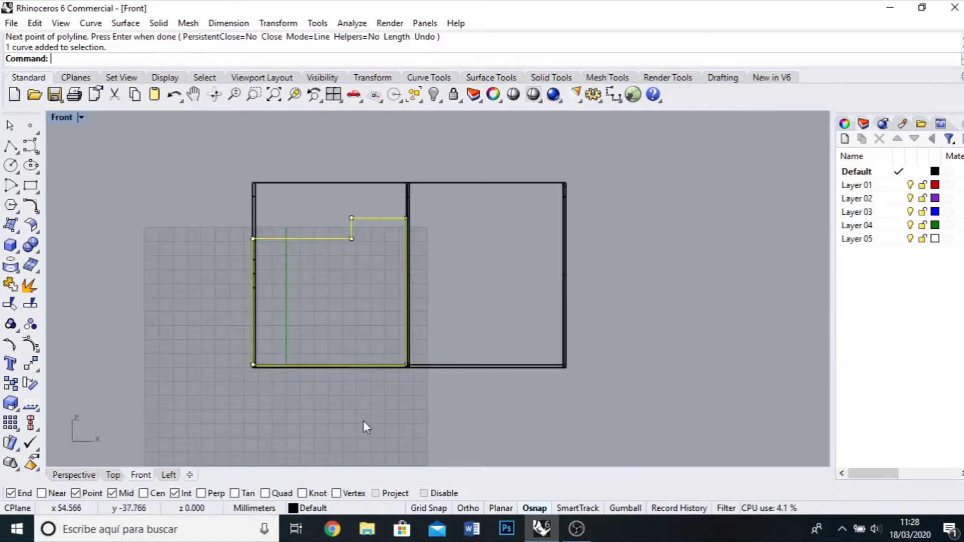
pyautogui.scroll(5, 370, 219)
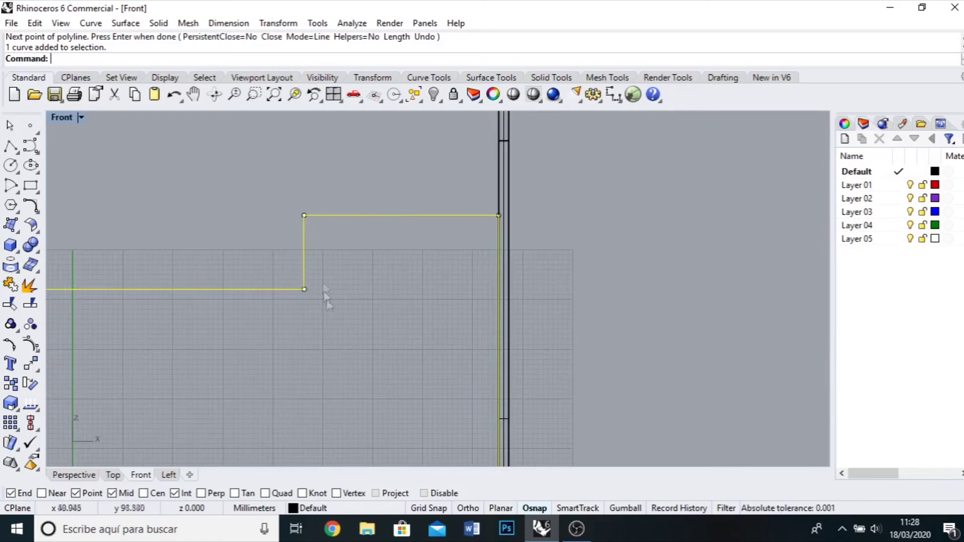
pyautogui.click(233, 241)
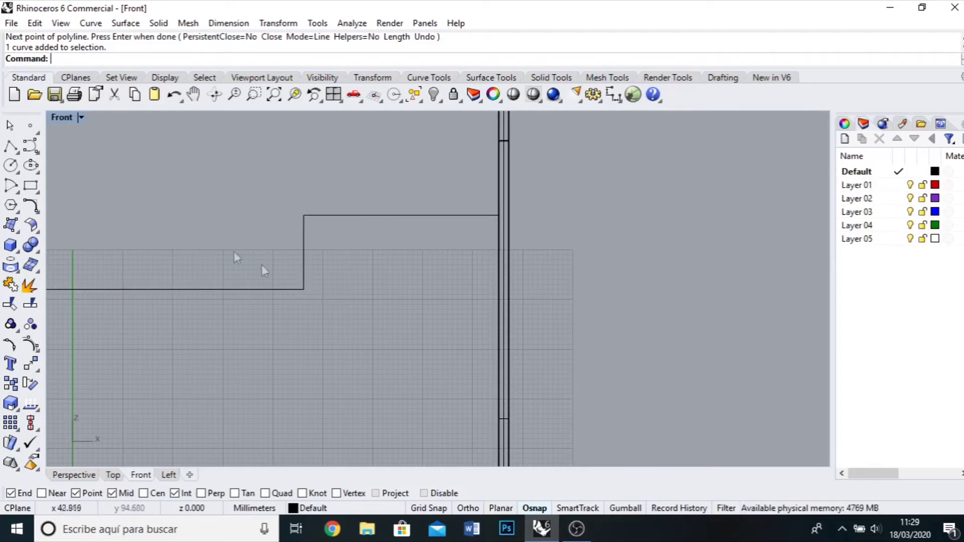
pyautogui.click(11, 167)
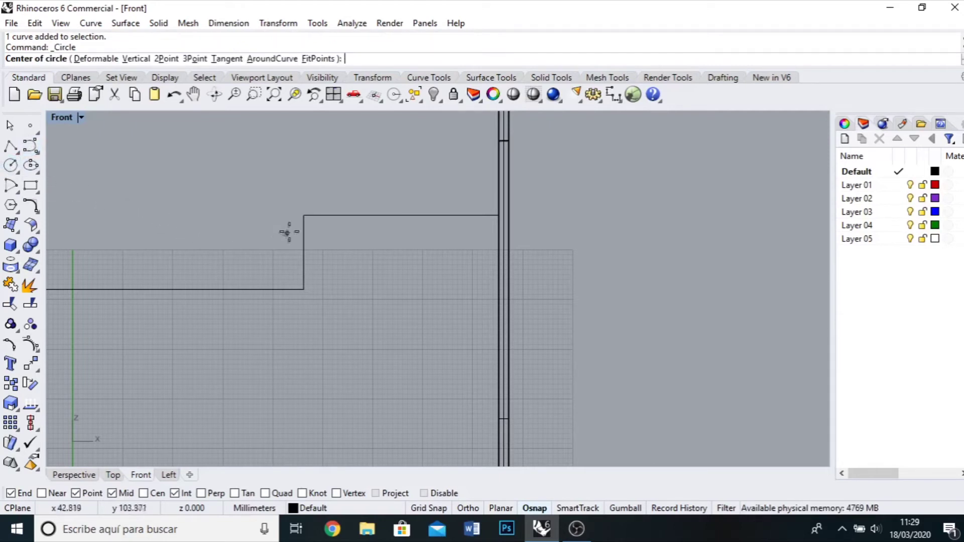
pyautogui.click(304, 216)
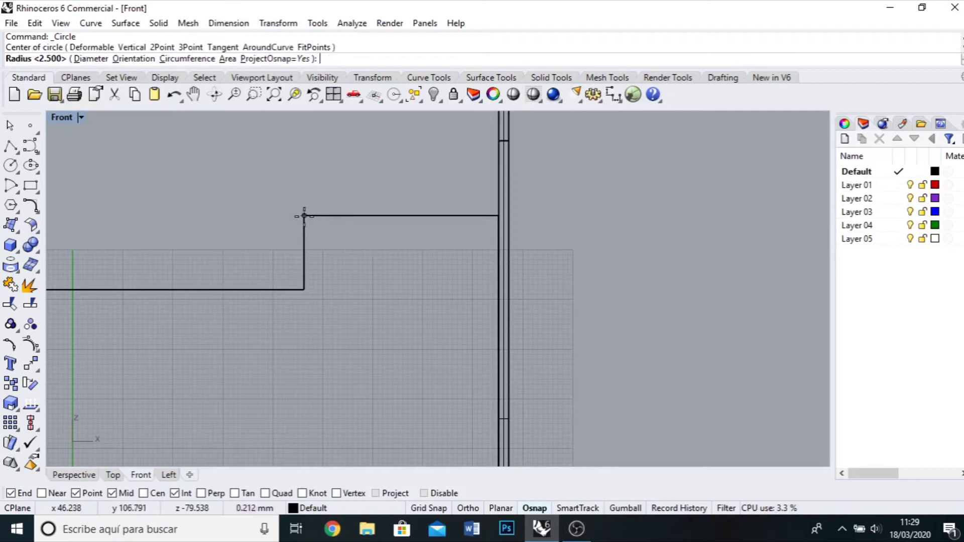
pyautogui.click(304, 290)
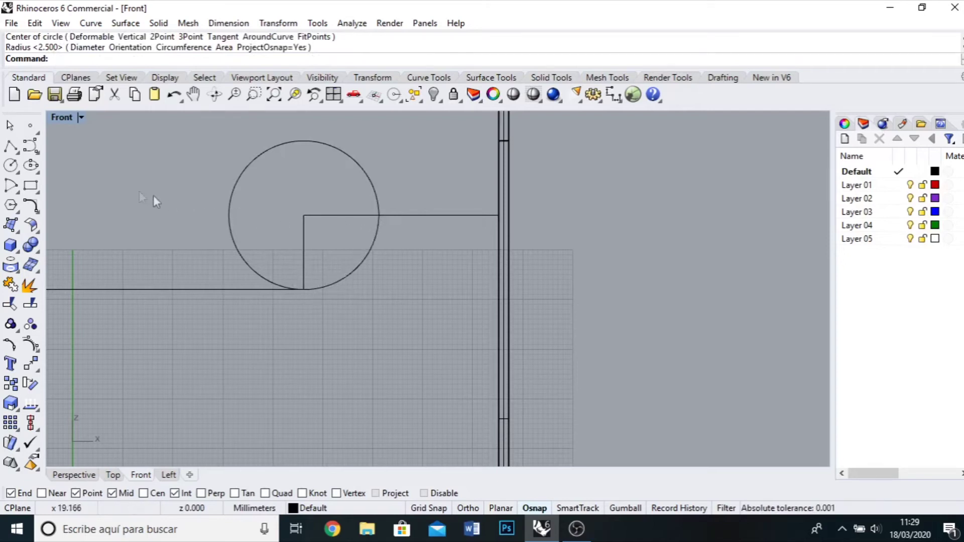
# - Draw a diagonal line from the step's lower corner to the circle's intersection with the upper horizontal segment
pyautogui.click(11, 145)
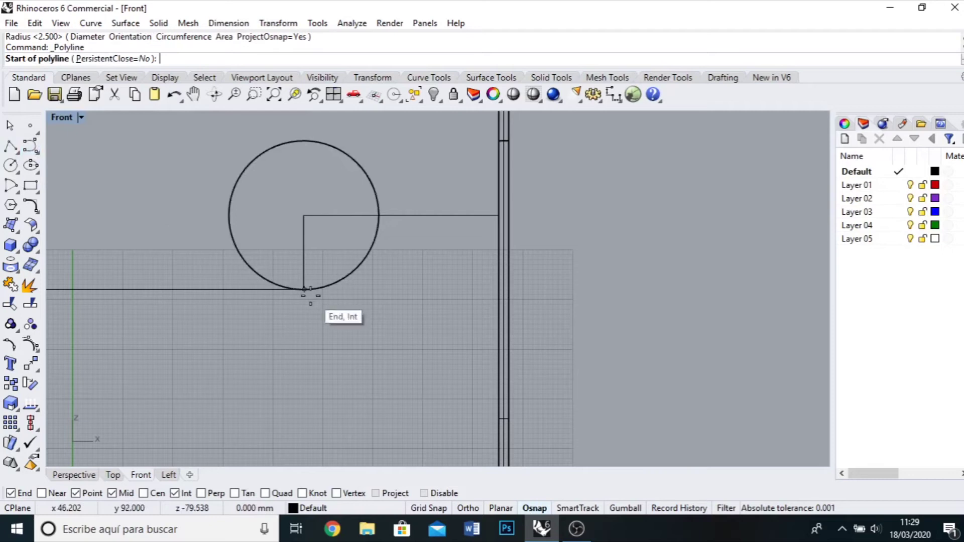
pyautogui.click(303, 289)
pyautogui.click(379, 215)
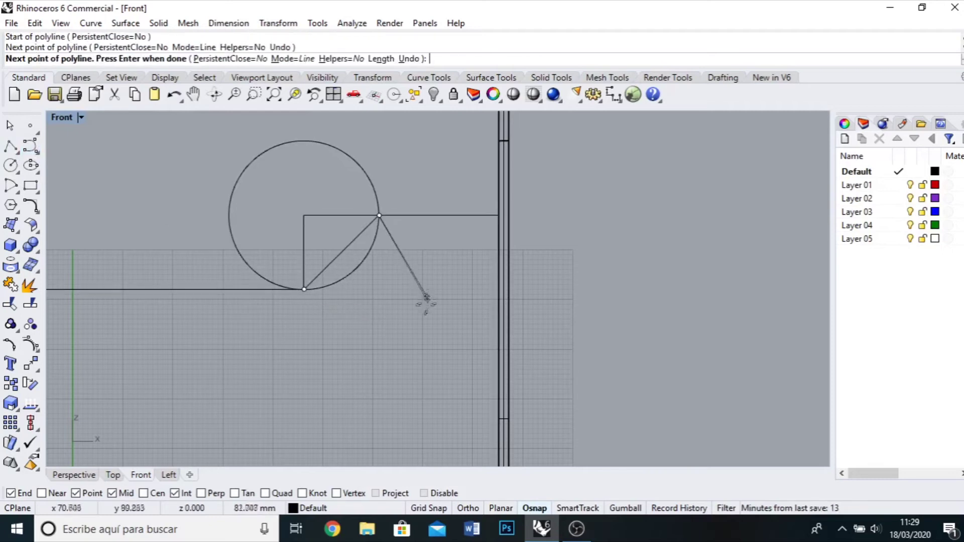
pyautogui.press('Return')
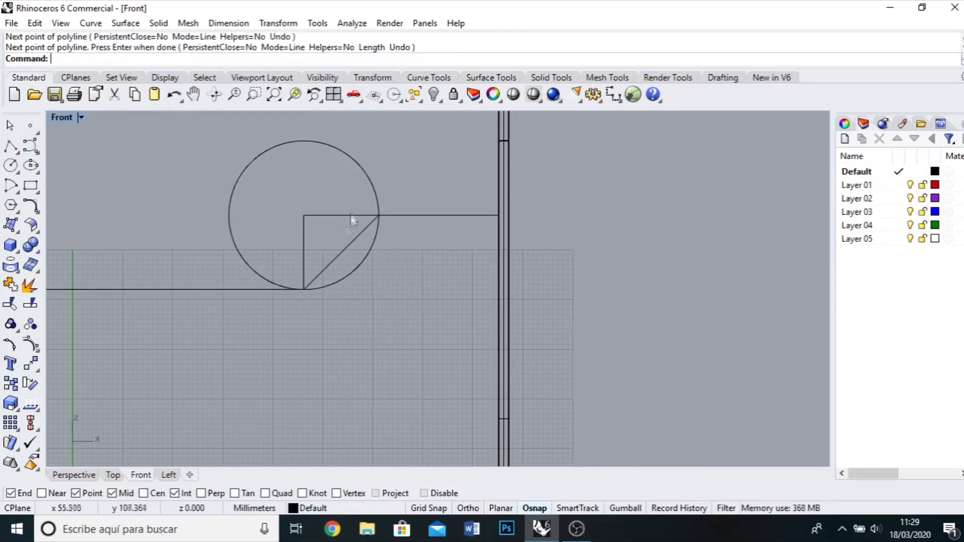
# - Delete the construction circle around the step's upper corner
pyautogui.click(372, 187)
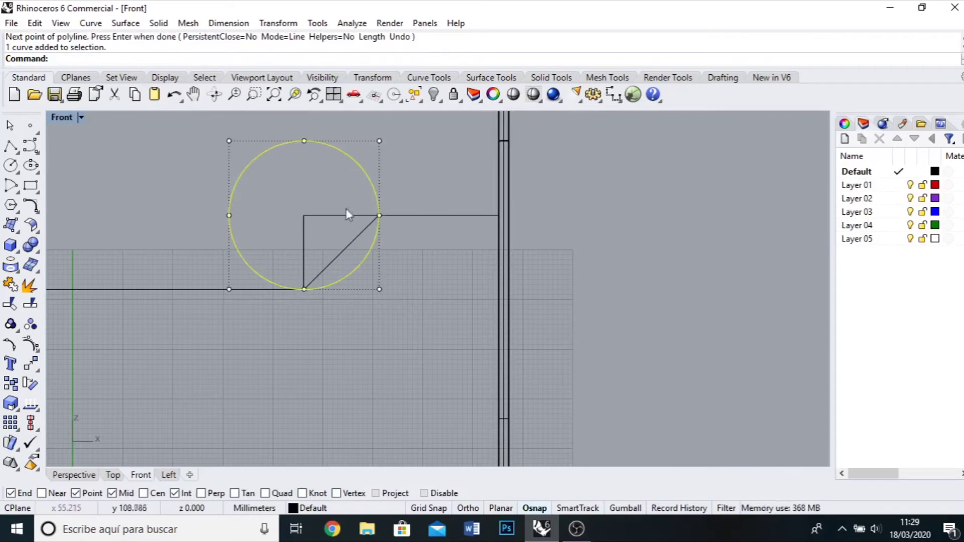
pyautogui.press('Delete')
pyautogui.scroll(-3, 404, 210)
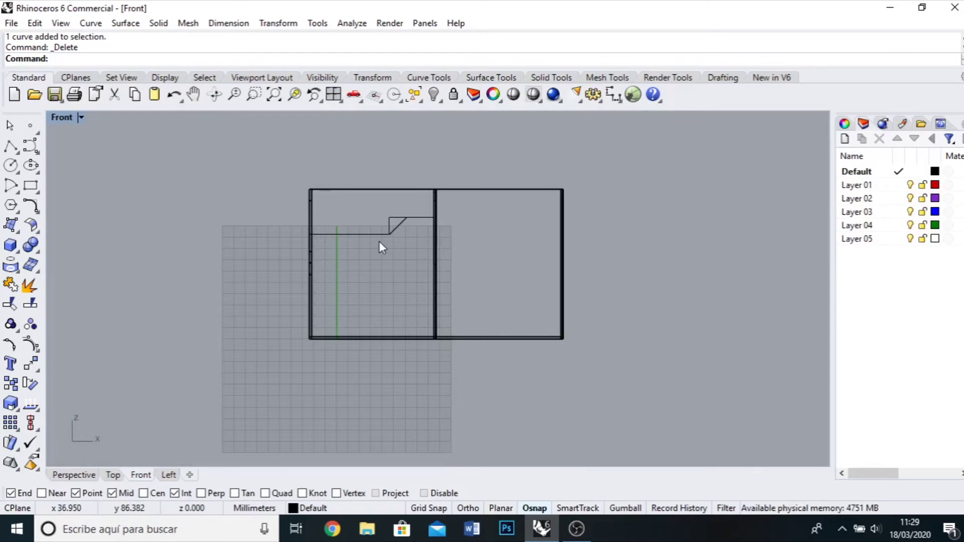
# - Using the closed polyline and the diagonal line as cutting objects, trim away the square corner outside the diagonal
pyautogui.scroll(6, 378, 242)
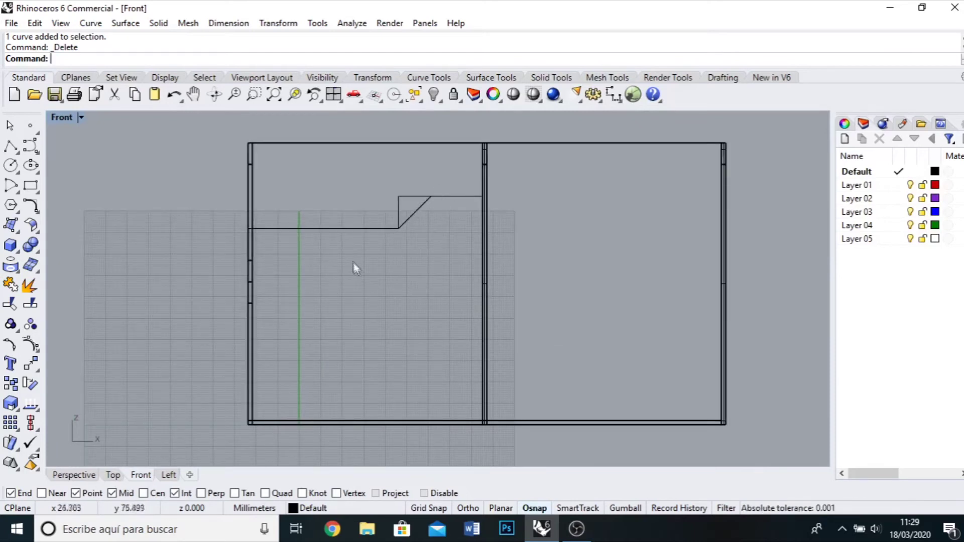
pyautogui.scroll(-2, 356, 301)
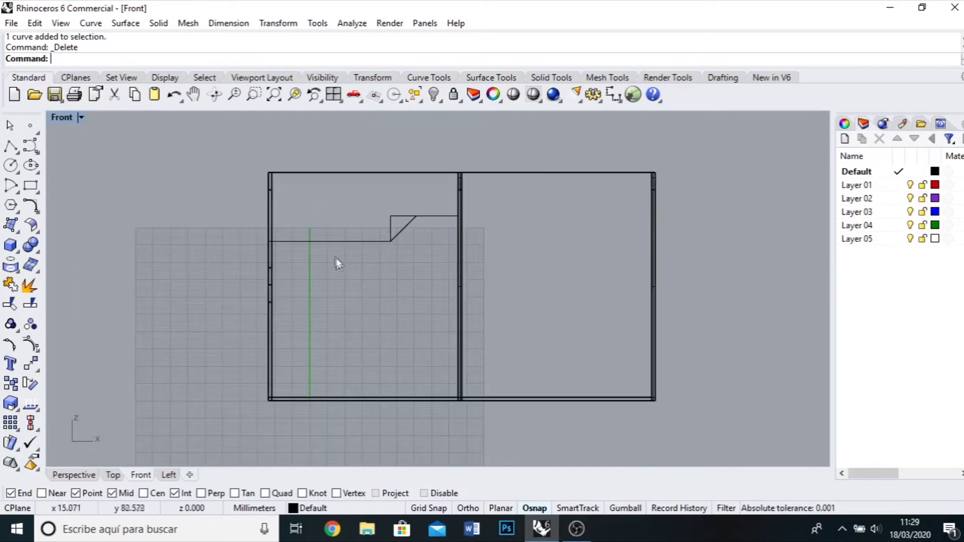
pyautogui.click(350, 240)
pyautogui.scroll(8, 392, 241)
pyautogui.click(408, 227)
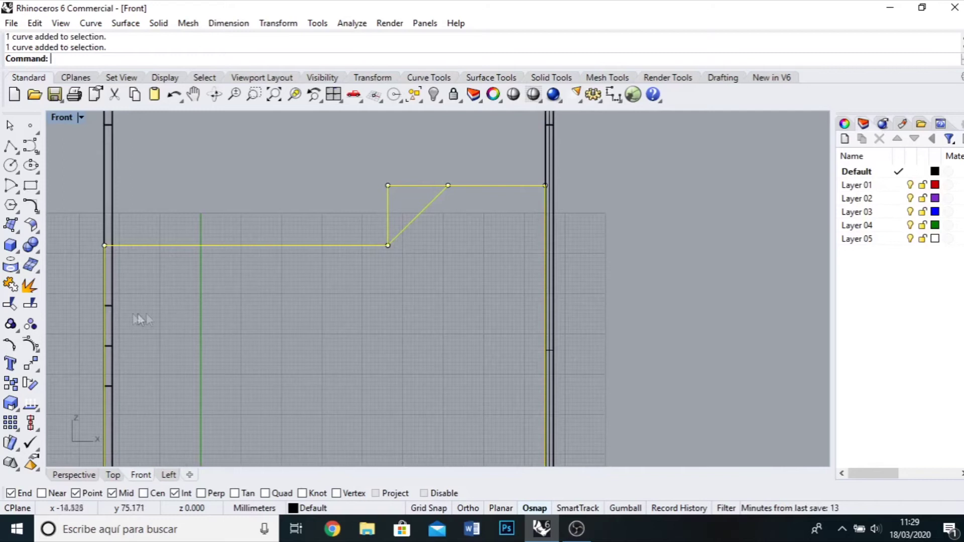
pyautogui.click(11, 304)
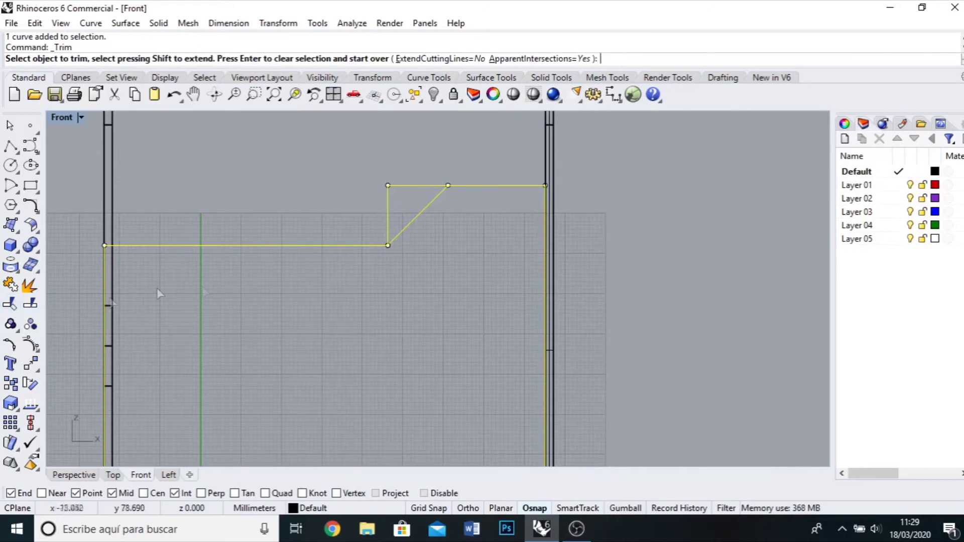
pyautogui.click(386, 211)
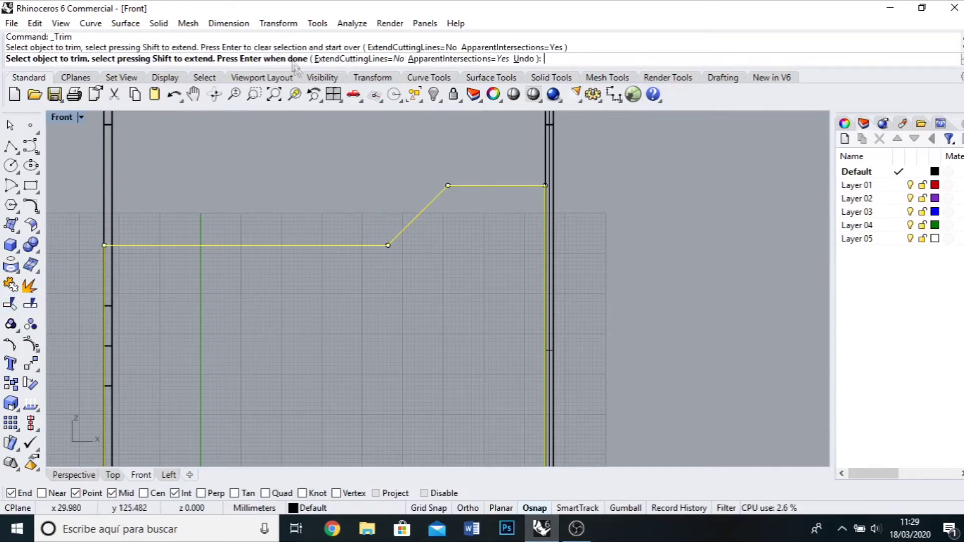
# - Finish trimming and join the diagonal with the adjoining outline segments into one curve
pyautogui.press('Return')
pyautogui.scroll(-5, 463, 291)
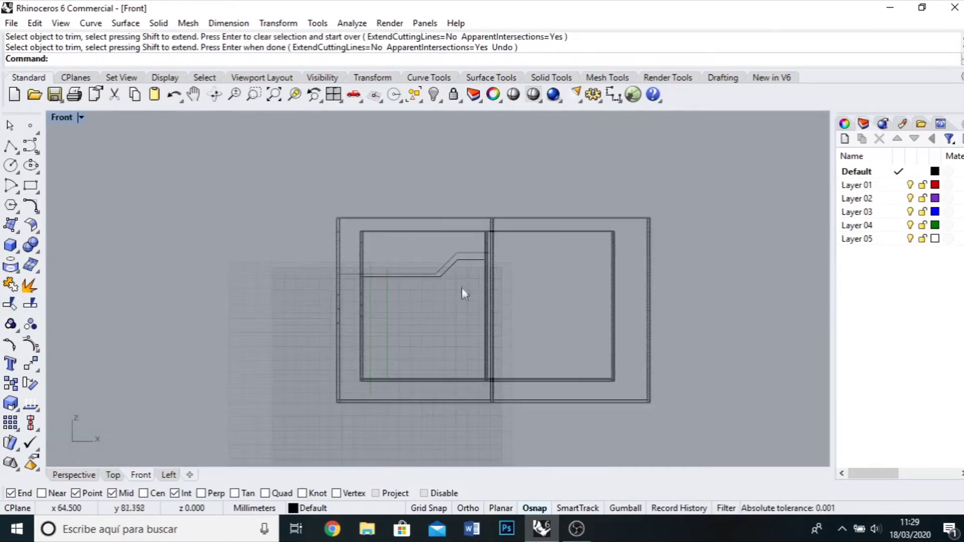
pyautogui.click(453, 266)
pyautogui.scroll(5, 447, 281)
pyautogui.click(412, 271)
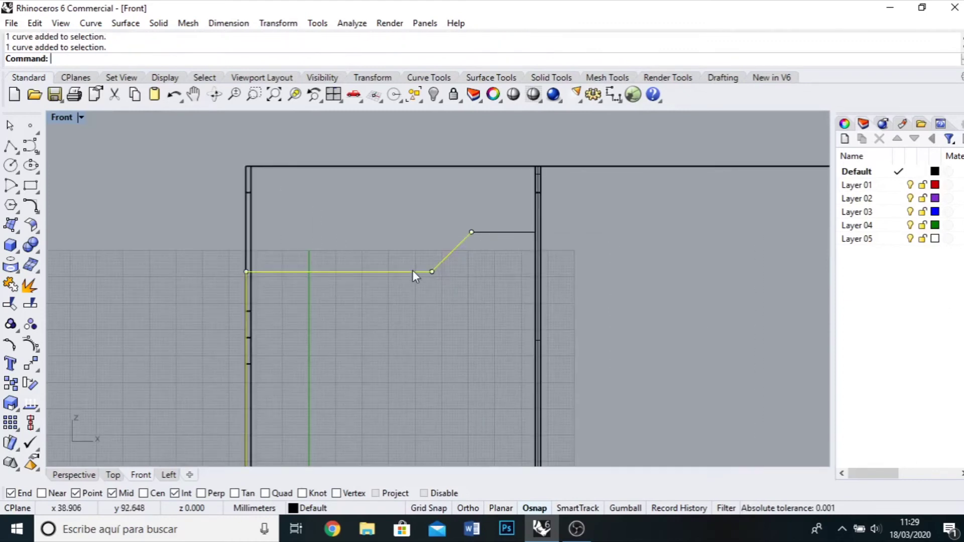
pyautogui.click(511, 233)
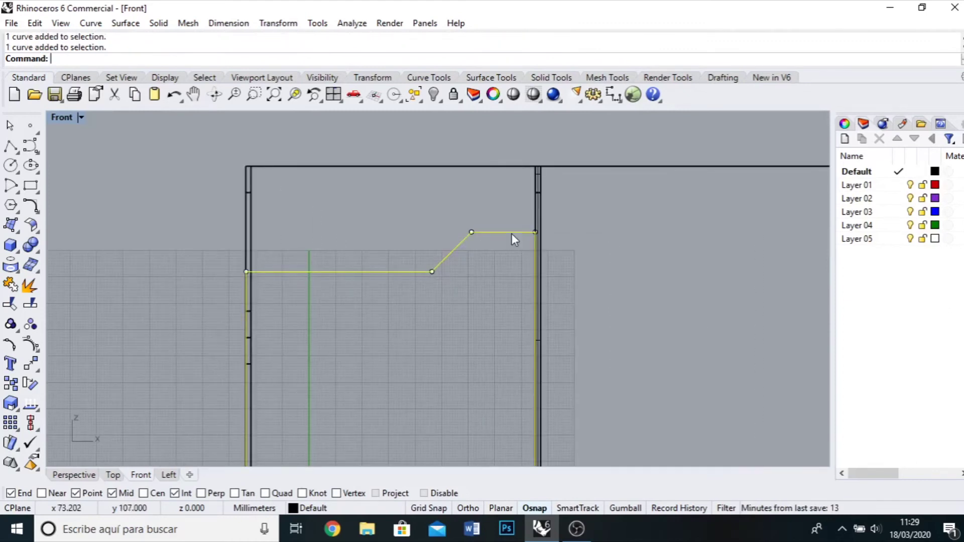
pyautogui.click(11, 285)
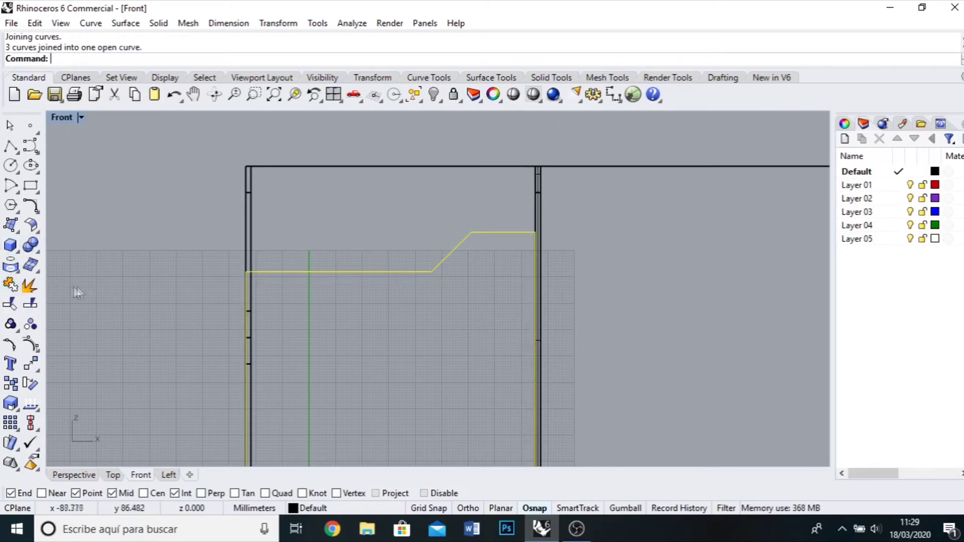
pyautogui.press('Escape')
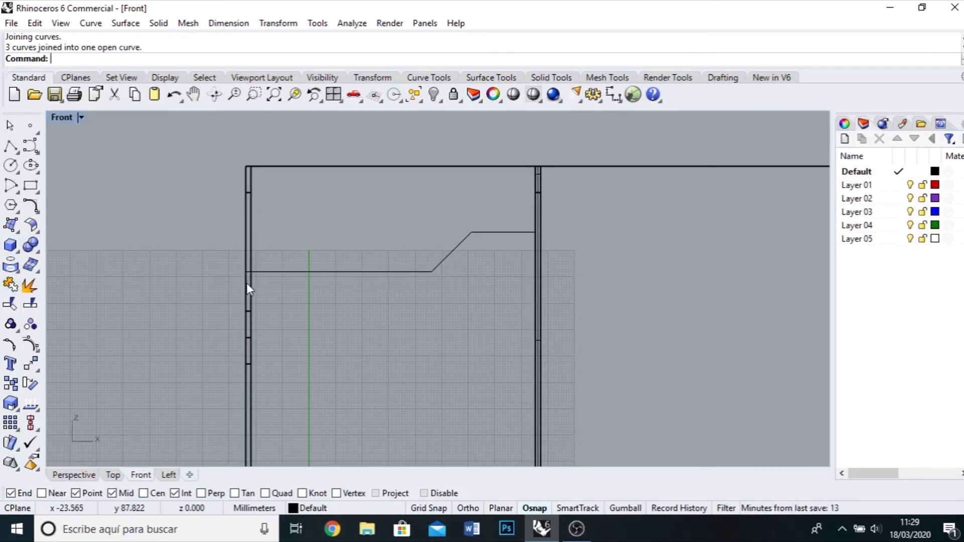
# - Fillet the upper and lower corners of the divider outline's diagonal step with a 10 mm radius
pyautogui.click(32, 206)
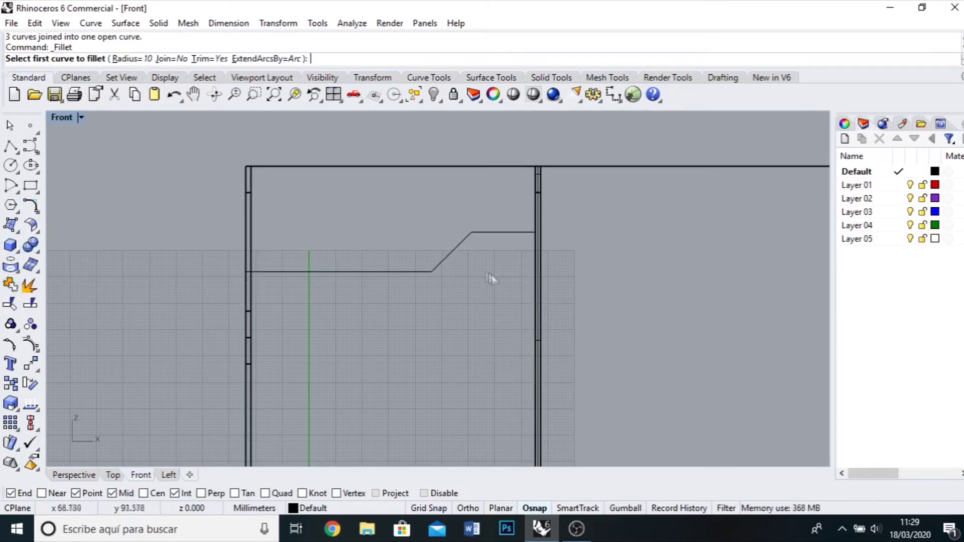
pyautogui.scroll(3, 492, 277)
pyautogui.click(438, 205)
pyautogui.click(474, 190)
pyautogui.rightClick(459, 281)
pyautogui.click(359, 264)
pyautogui.click(392, 251)
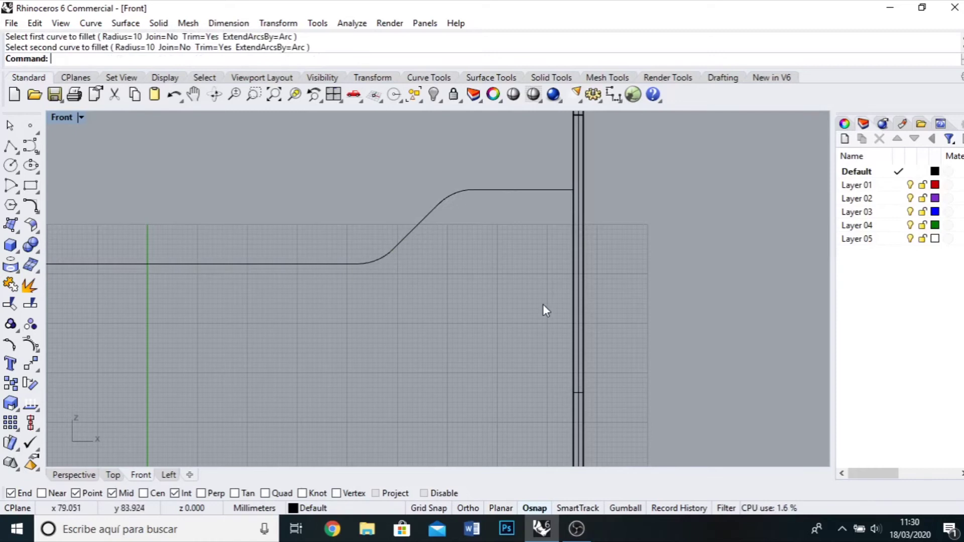
pyautogui.scroll(-5, 543, 304)
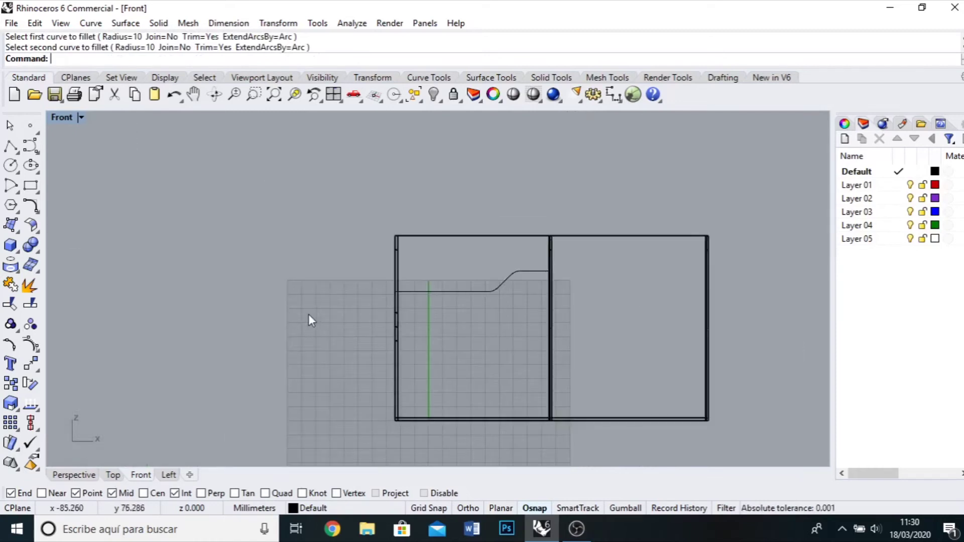
# - Select the filleted divider outline in the Perspective view and explode it into separate segments
pyautogui.doubleClick(61, 118)
pyautogui.scroll(-5, 549, 217)
pyautogui.scroll(4, 515, 231)
pyautogui.scroll(-3, 507, 232)
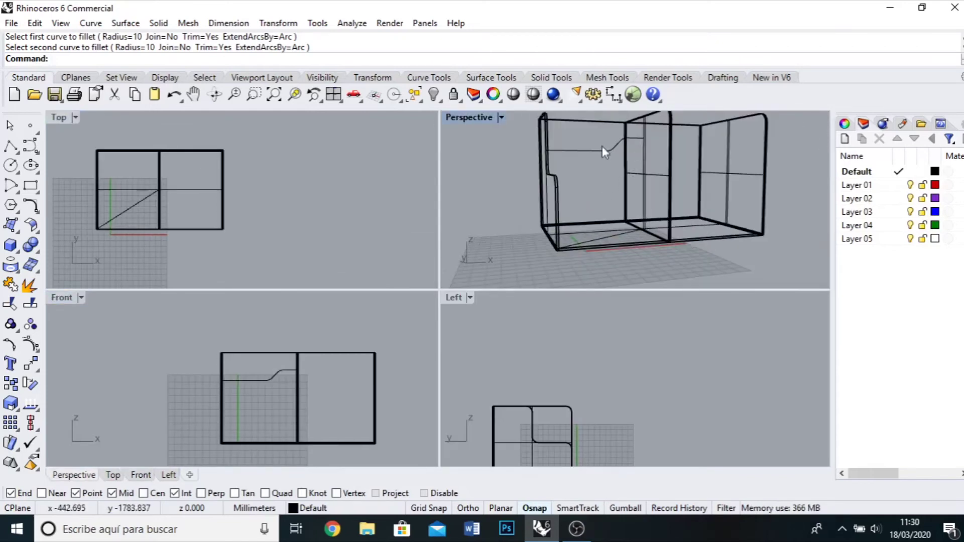
pyautogui.click(603, 149)
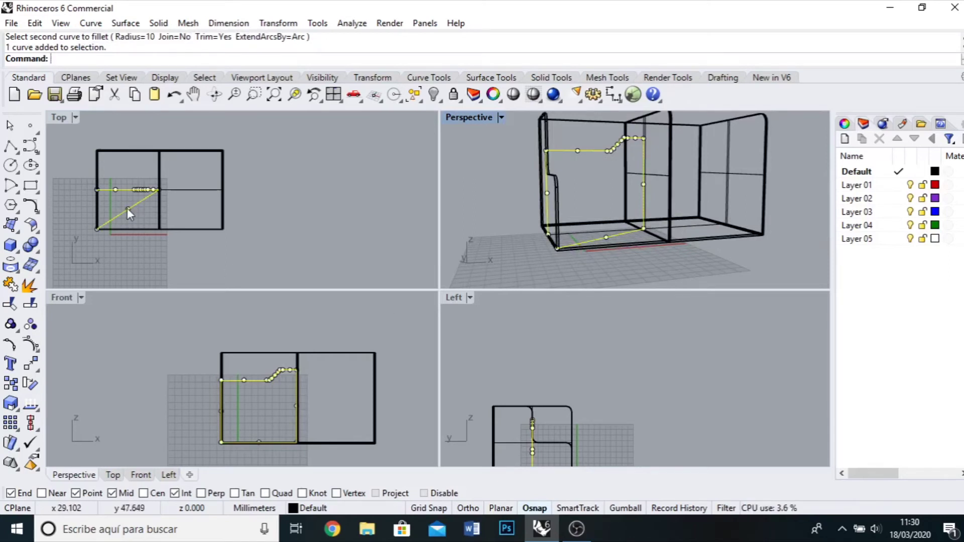
pyautogui.scroll(3, 624, 241)
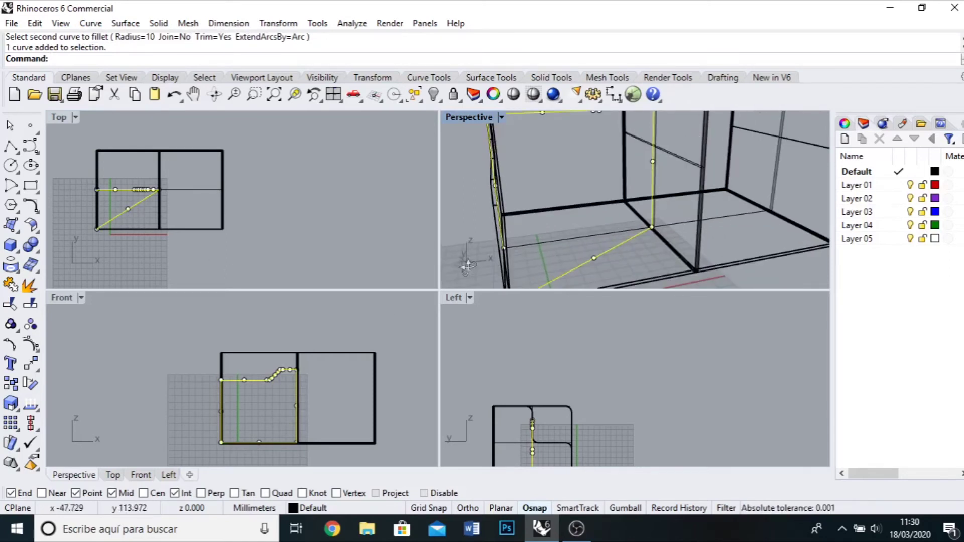
pyautogui.scroll(-3, 569, 265)
pyautogui.moveTo(569, 265); pyautogui.dragTo(582, 210, button='right')
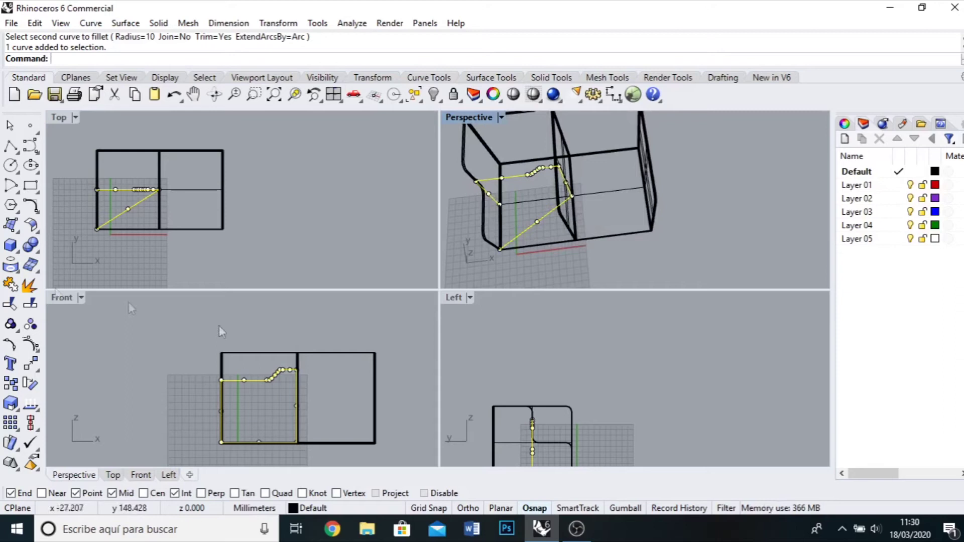
pyautogui.click(10, 285)
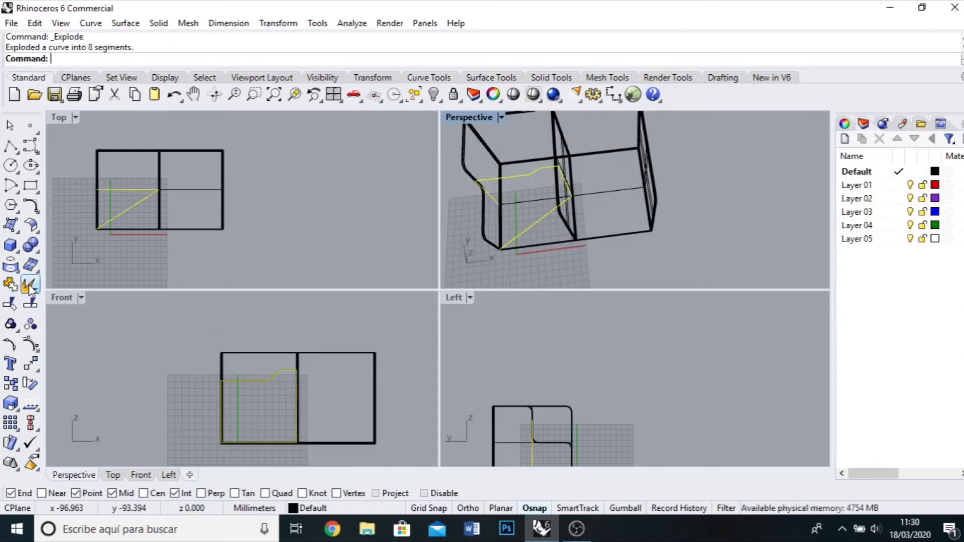
pyautogui.click(312, 243)
# - Delete the slanted segment at the base of the divider outline
pyautogui.moveTo(667, 261); pyautogui.dragTo(683, 229, button='right')
pyautogui.click(538, 227)
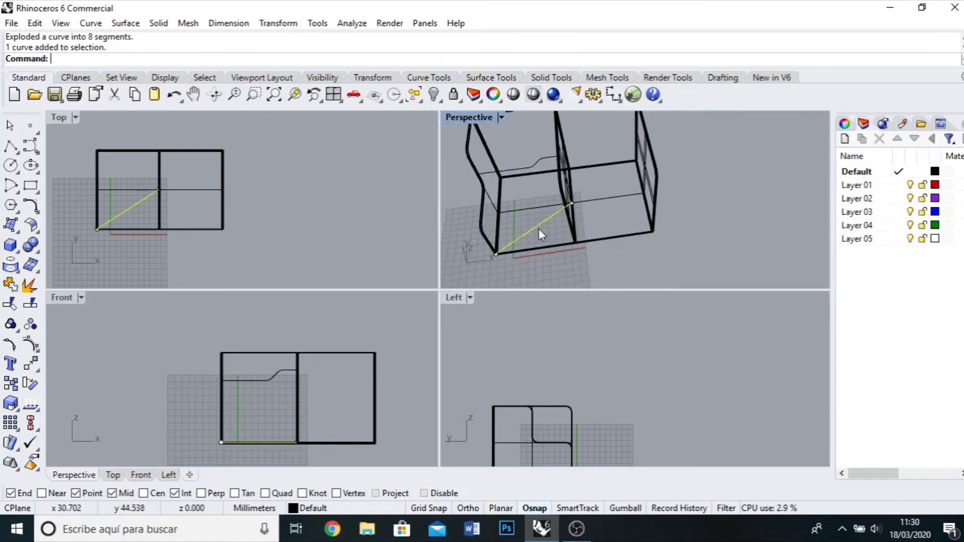
pyautogui.press('Delete')
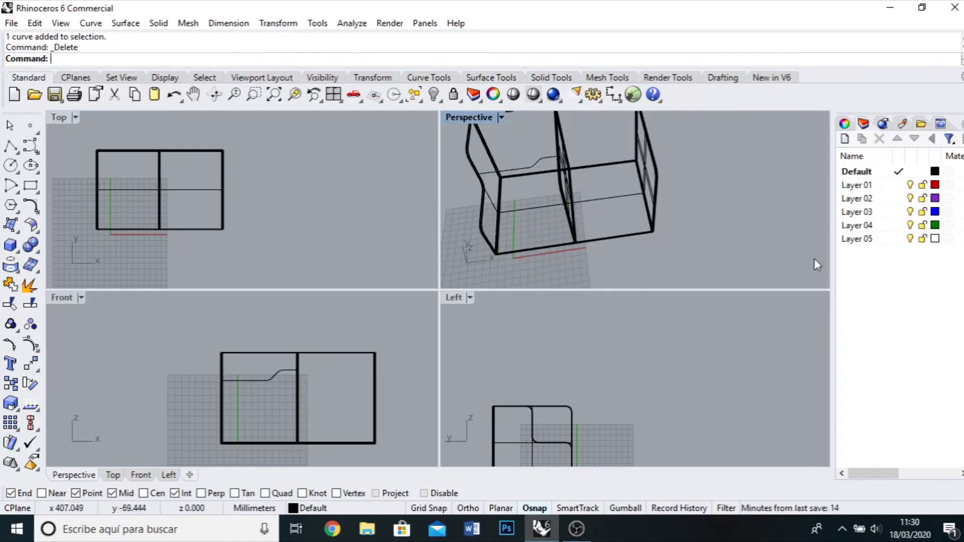
# - Delete the straight construction line running across the whole floor between the two outer side panels
pyautogui.moveTo(818, 262); pyautogui.dragTo(763, 209, button='right')
pyautogui.click(524, 165)
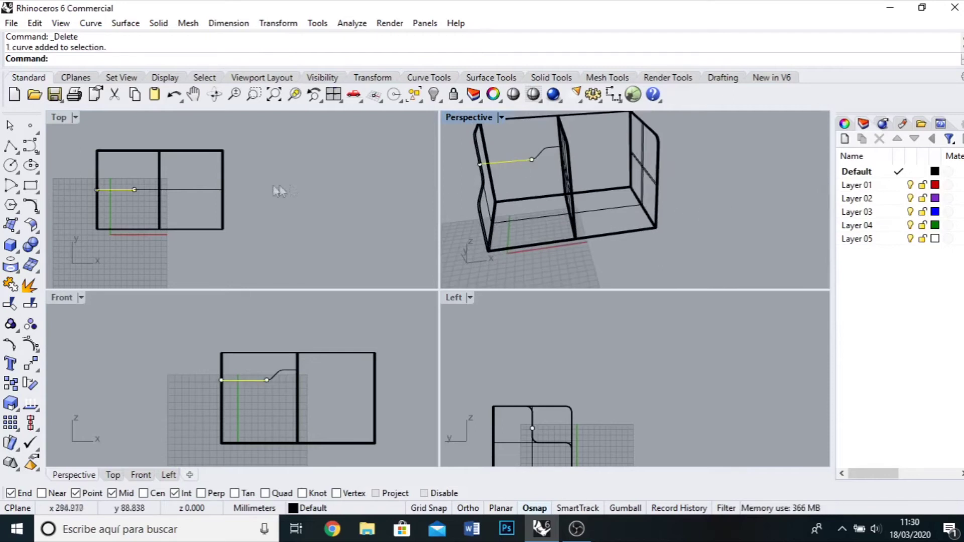
pyautogui.click(335, 190)
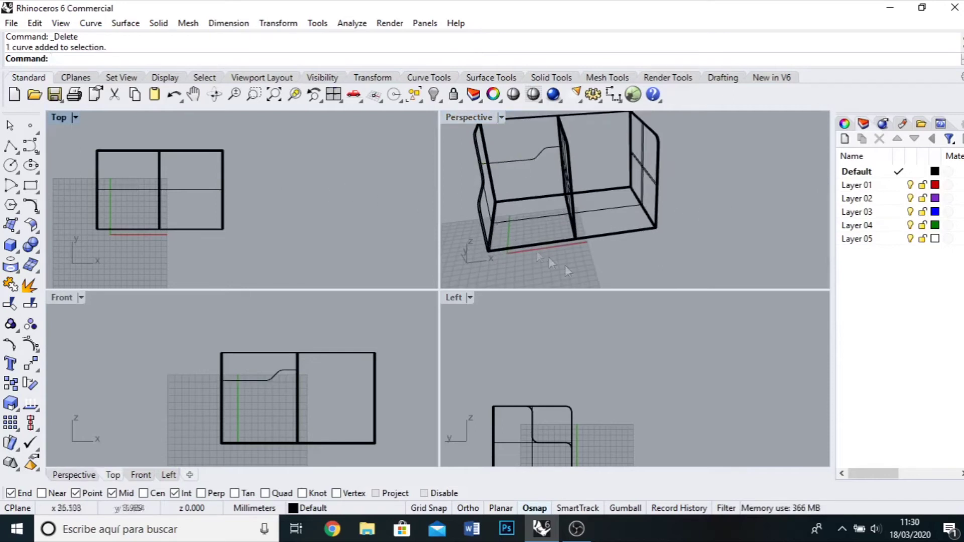
pyautogui.moveTo(552, 234); pyautogui.dragTo(627, 281, button='right')
pyautogui.click(546, 234)
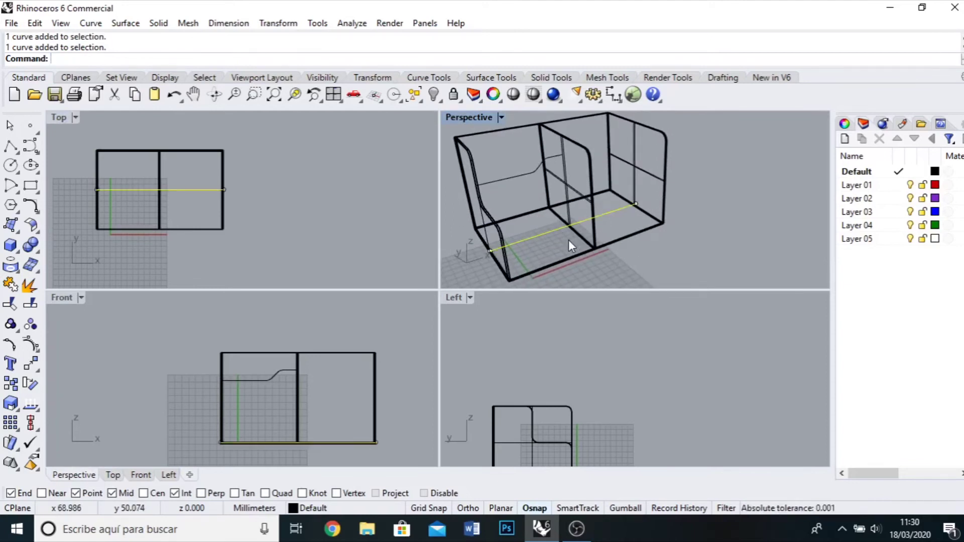
pyautogui.press('Delete')
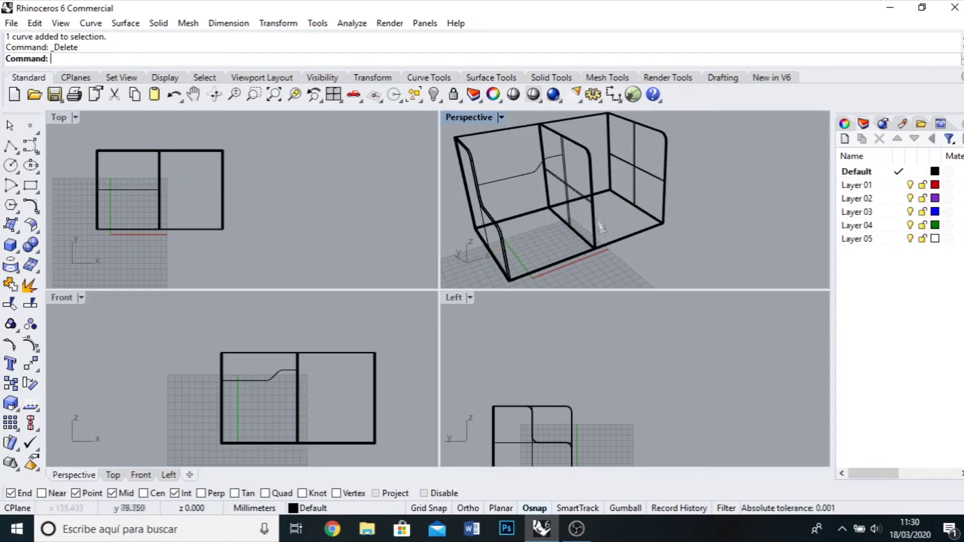
# - Hide both side panels, the middle panel and the floor panel, leaving the back panel and outline curves
pyautogui.scroll(-3, 513, 160)
pyautogui.doubleClick(459, 120)
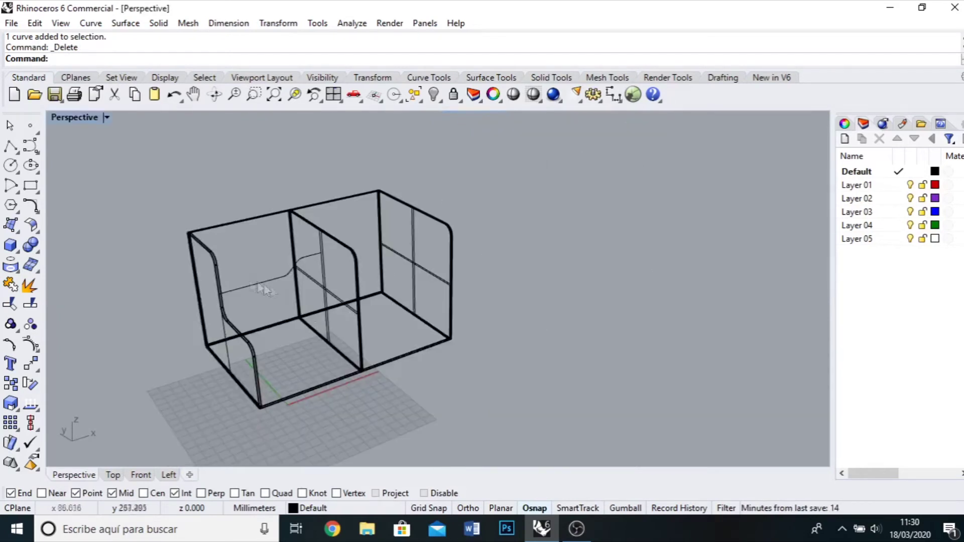
pyautogui.click(217, 267)
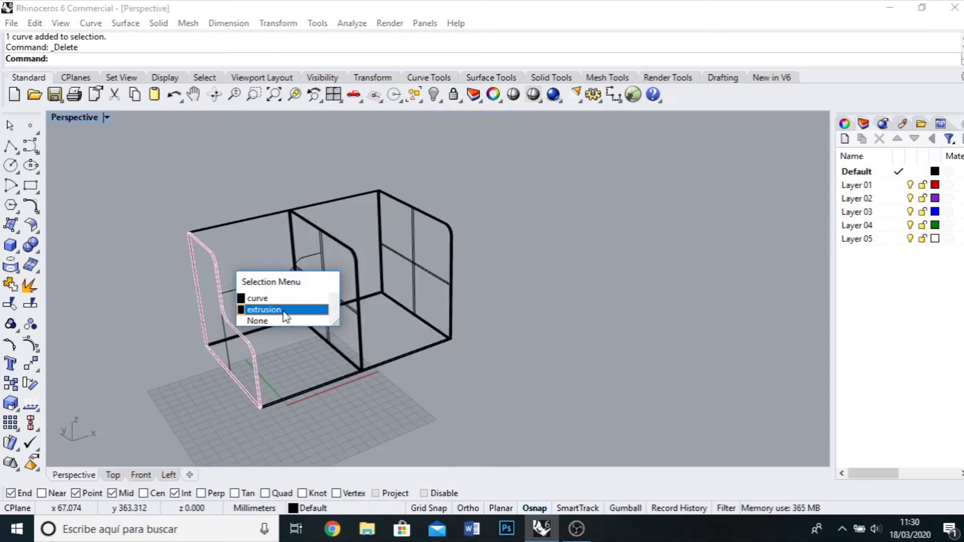
pyautogui.click(309, 309)
pyautogui.keyDown('shift'); pyautogui.click(355, 266); pyautogui.keyUp('shift')
pyautogui.keyDown('shift'); pyautogui.click(450, 249); pyautogui.keyUp('shift')
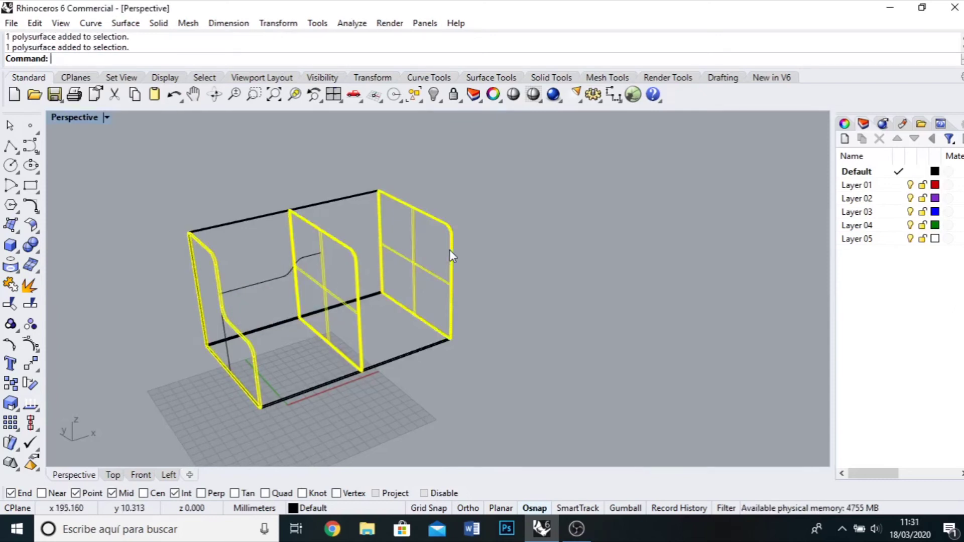
pyautogui.keyDown('shift'); pyautogui.click(403, 354); pyautogui.keyUp('shift')
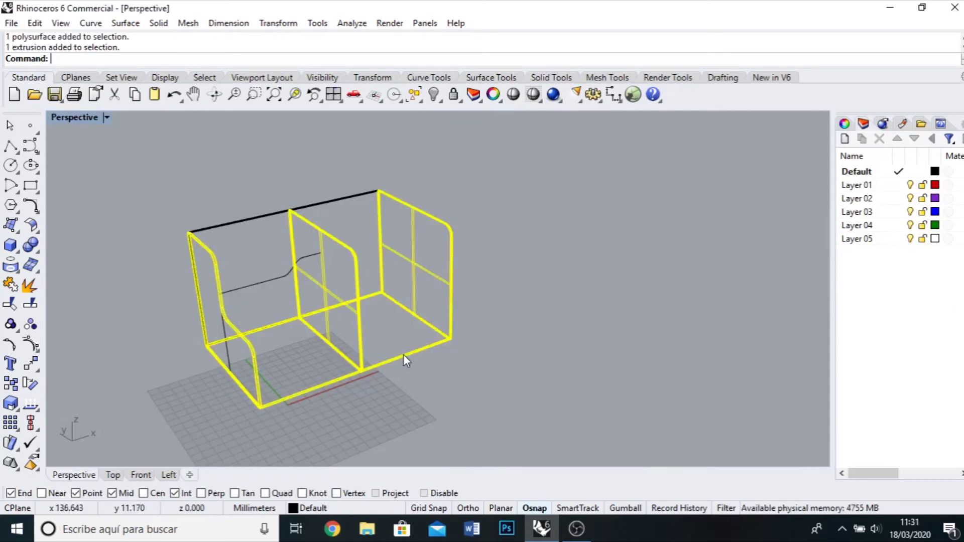
pyautogui.click(435, 95)
pyautogui.moveTo(453, 301); pyautogui.dragTo(363, 332, button='right')
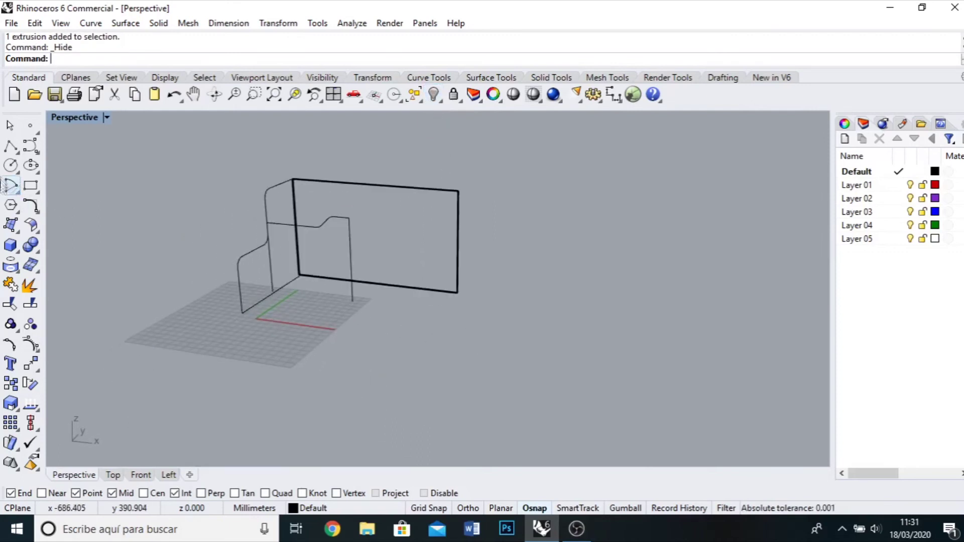
# - Draw a straight polyline between the lower ends of the divider outline's two vertical segments
pyautogui.click(10, 145)
pyautogui.scroll(5, 279, 314)
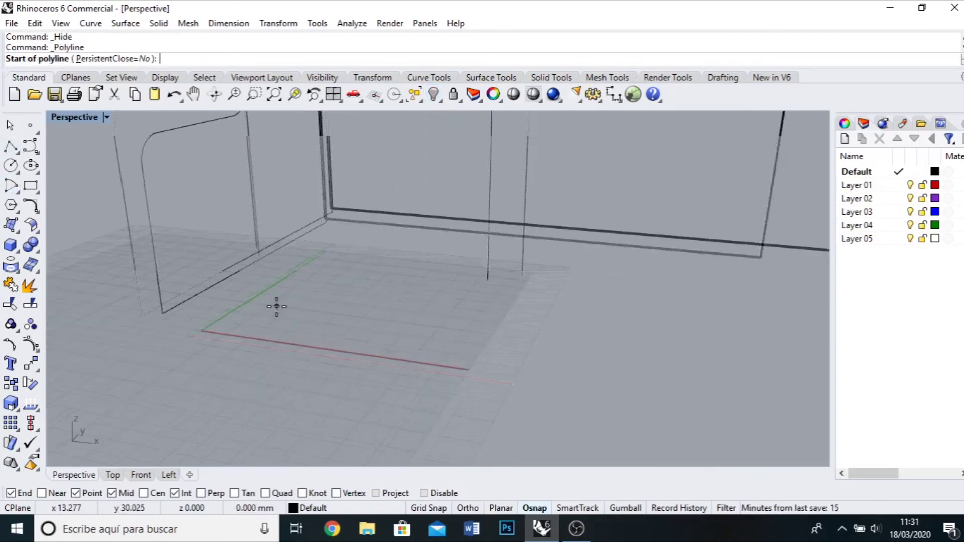
pyautogui.click(257, 247)
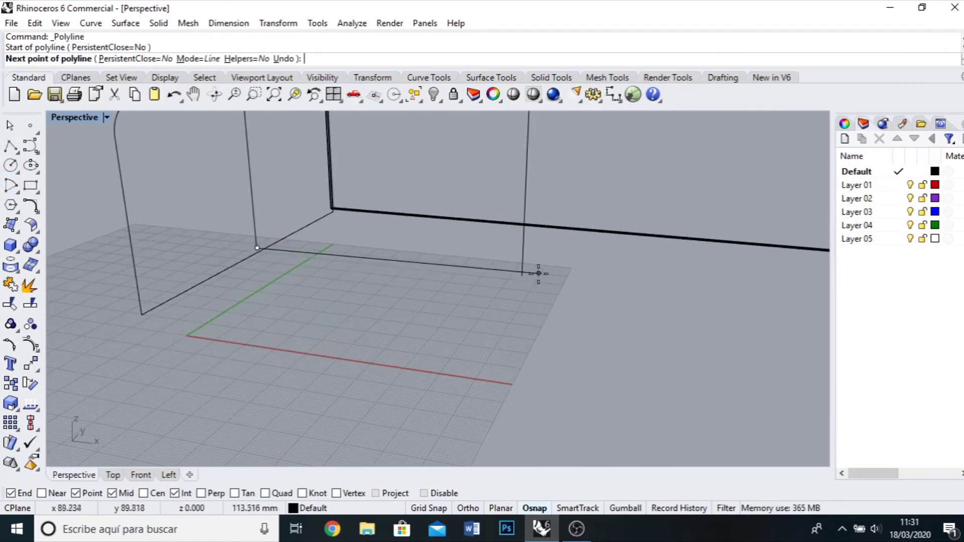
pyautogui.click(521, 276)
pyautogui.press('Return')
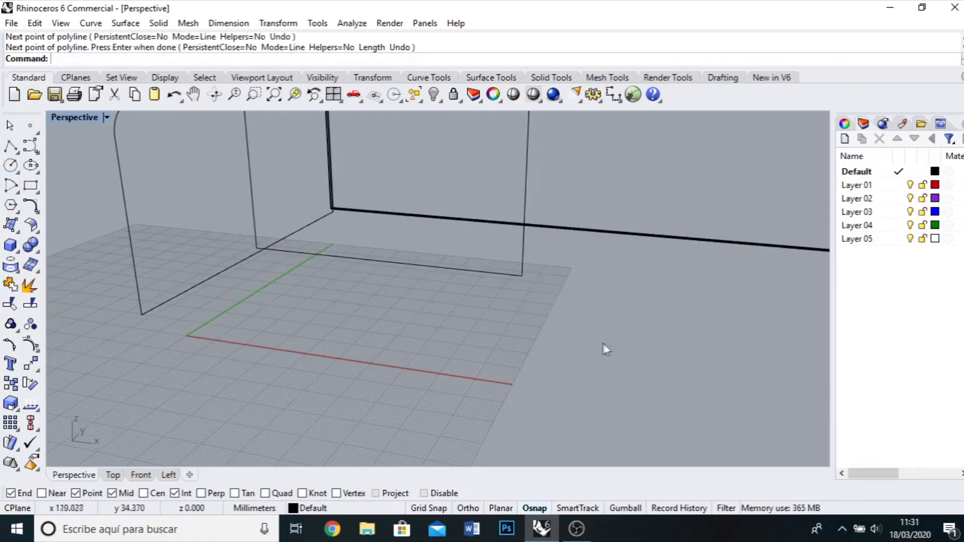
# - Join the new bottom line with the divider's vertical, horizontal, diagonal and fillet segments into one closed curve
pyautogui.scroll(-5, 613, 336)
pyautogui.scroll(3, 553, 394)
pyautogui.click(578, 281)
pyautogui.keyDown('shift'); pyautogui.click(558, 298); pyautogui.keyUp('shift')
pyautogui.keyDown('shift'); pyautogui.click(426, 264); pyautogui.keyUp('shift')
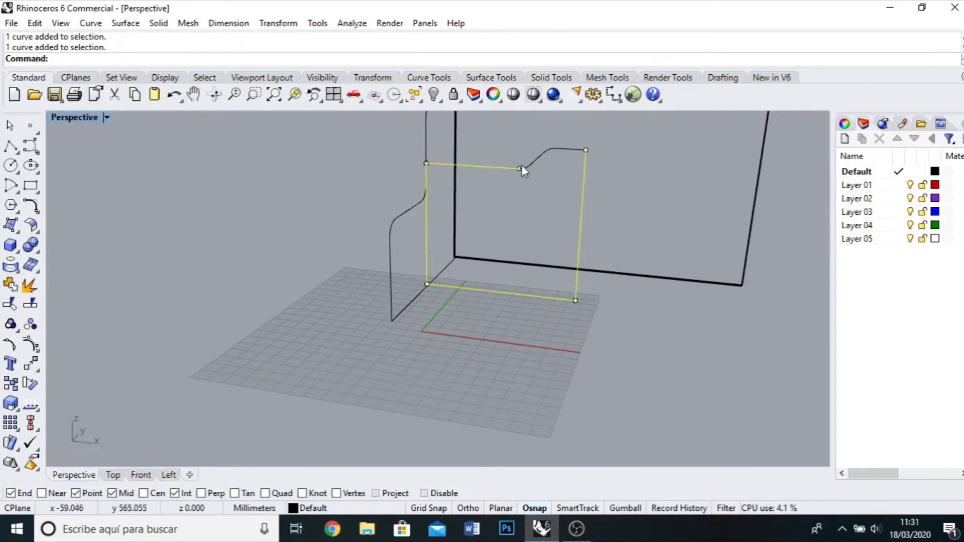
pyautogui.scroll(4, 546, 147)
pyautogui.keyDown('shift'); pyautogui.click(515, 183); pyautogui.keyUp('shift')
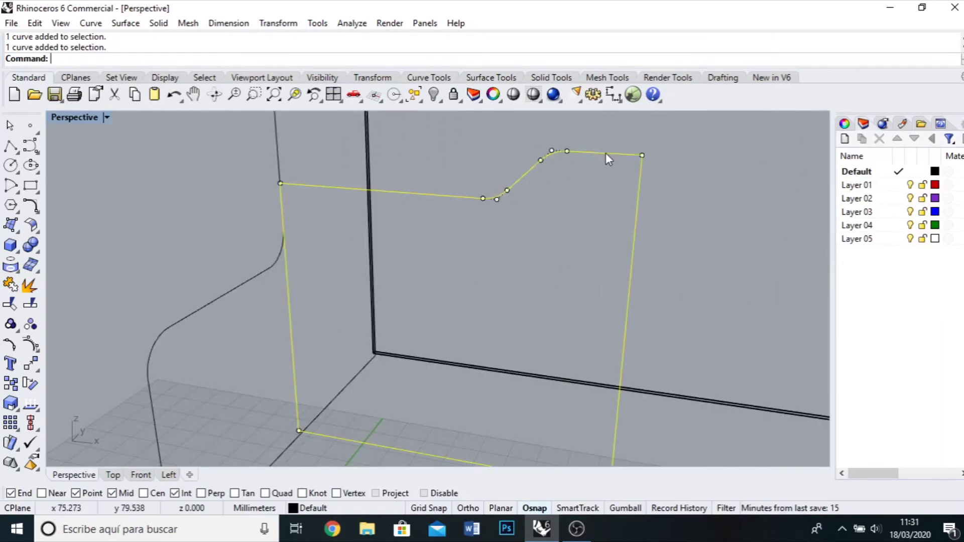
pyautogui.click(10, 284)
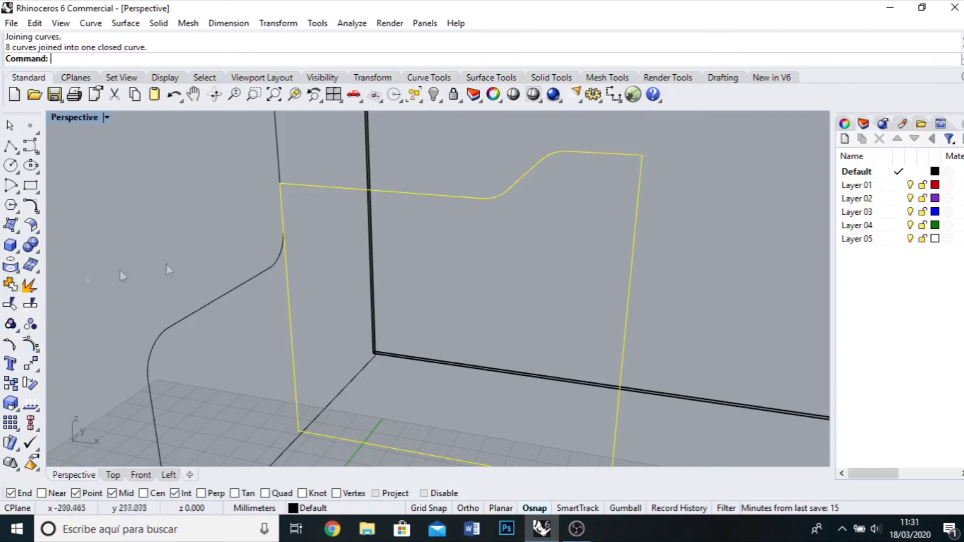
pyautogui.scroll(-4, 337, 244)
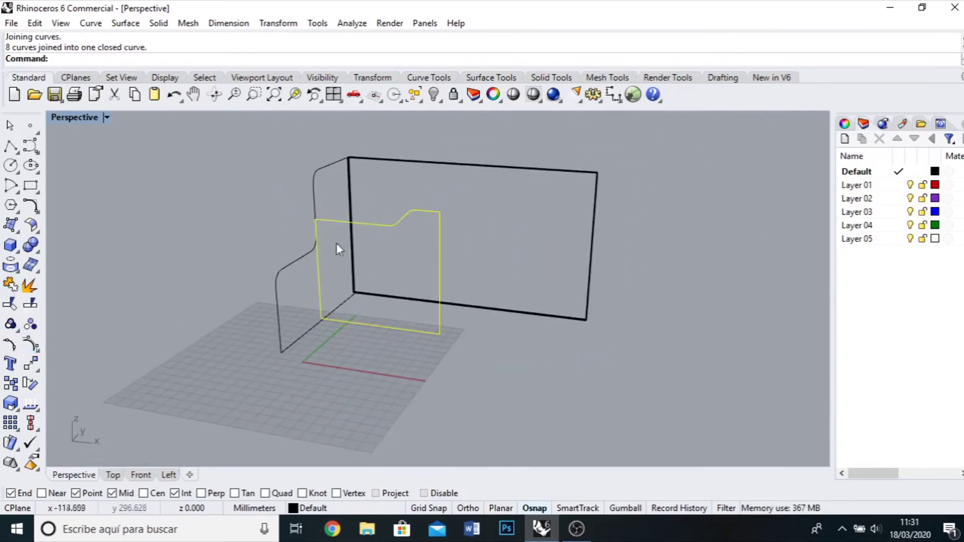
# - Show all the hidden panels again
pyautogui.rightClick(433, 95)
pyautogui.moveTo(428, 432); pyautogui.dragTo(386, 455, button='right')
pyautogui.scroll(3, 489, 254)
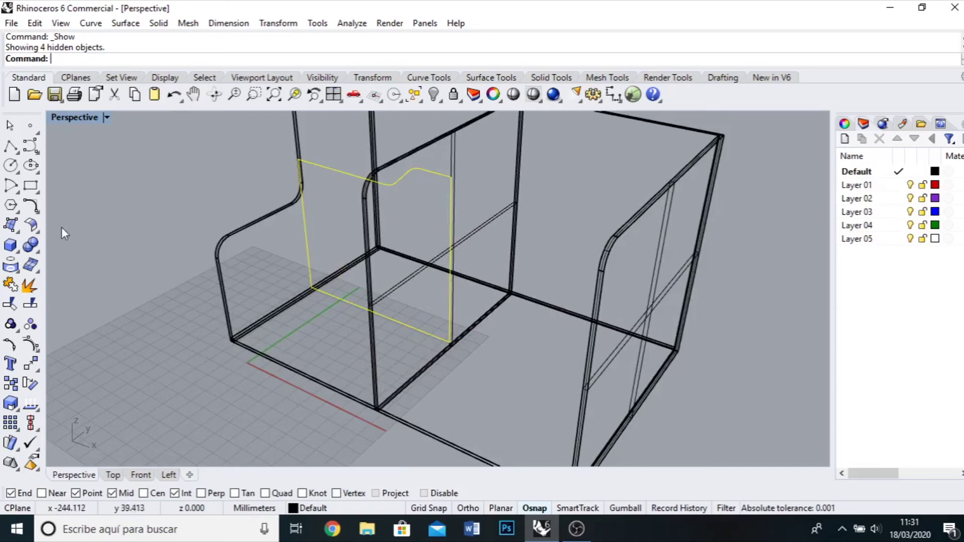
# - Extrude the closed divider outline as a 2 mm thick solid panel
pyautogui.click(11, 246)
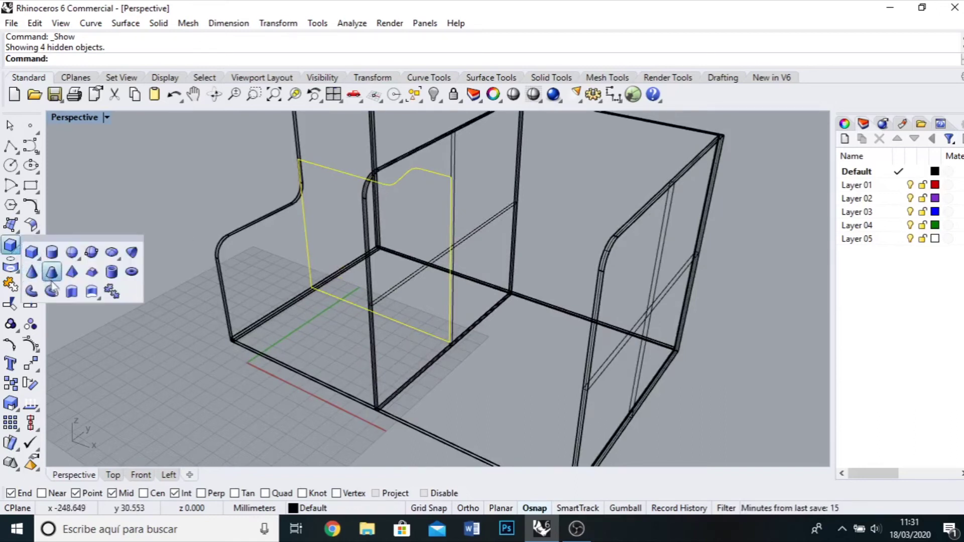
pyautogui.click(72, 291)
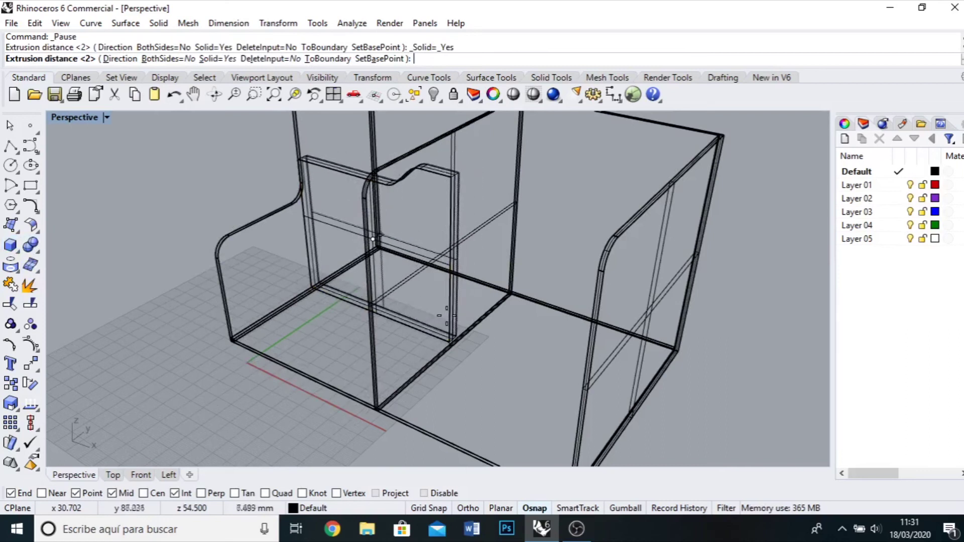
pyautogui.press('Escape')
pyautogui.press('Escape')
pyautogui.moveTo(261, 210); pyautogui.dragTo(323, 190, button='right')
pyautogui.scroll(-5, 323, 189)
pyautogui.scroll(8, 421, 184)
pyautogui.scroll(6, 420, 185)
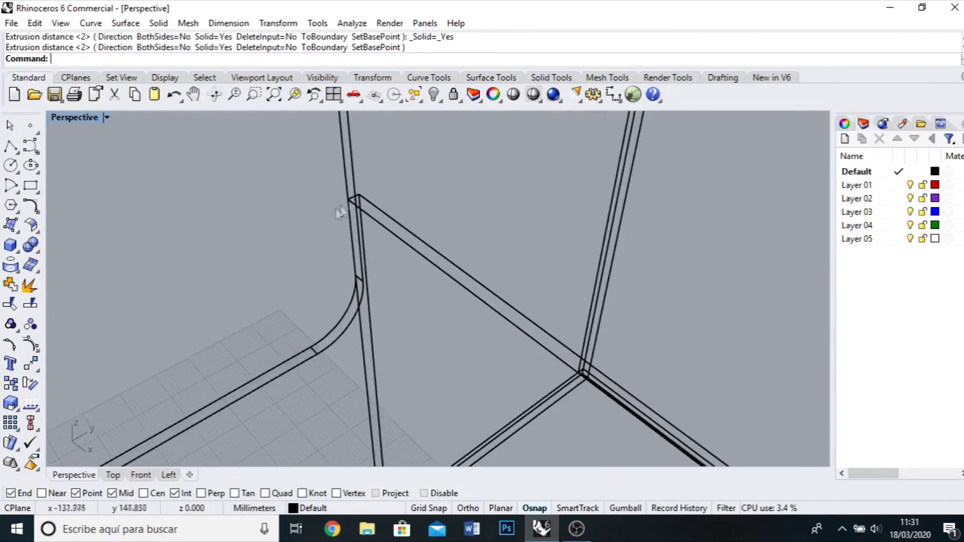
# - Preview the model shaded and examine how the new stepped divider fits between the side and middle panels
pyautogui.scroll(-3, 336, 220)
pyautogui.hotkey('ctrl', 'alt', 's')
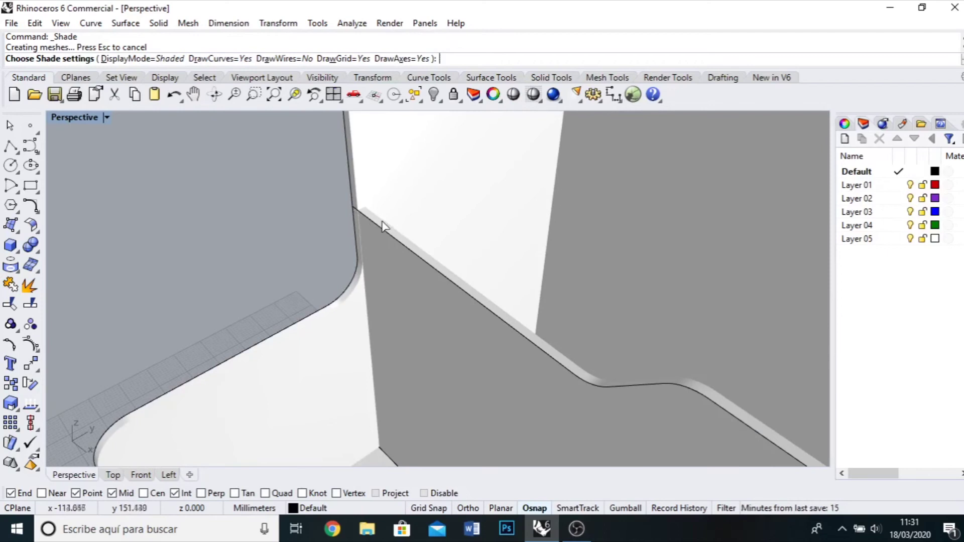
pyautogui.scroll(4, 389, 222)
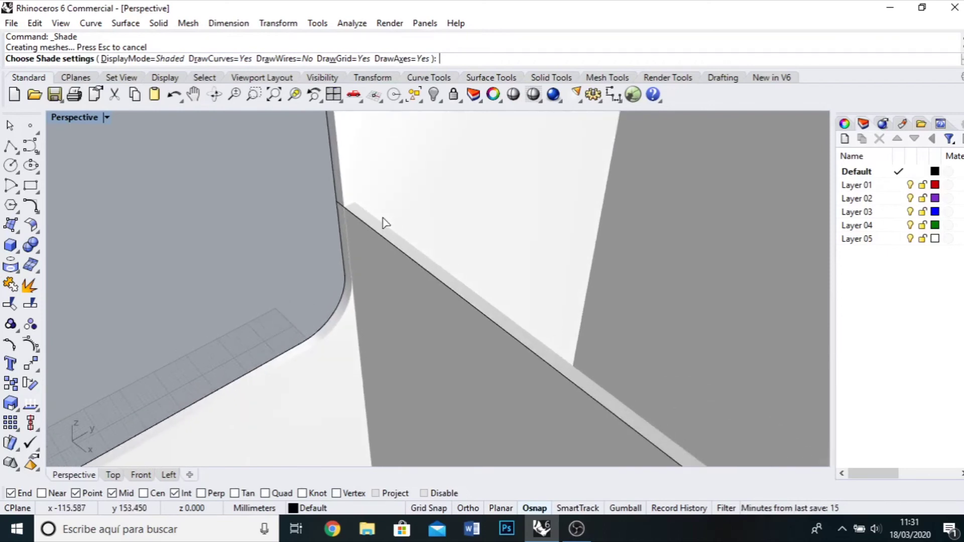
pyautogui.scroll(-1, 385, 222)
pyautogui.scroll(-5, 389, 225)
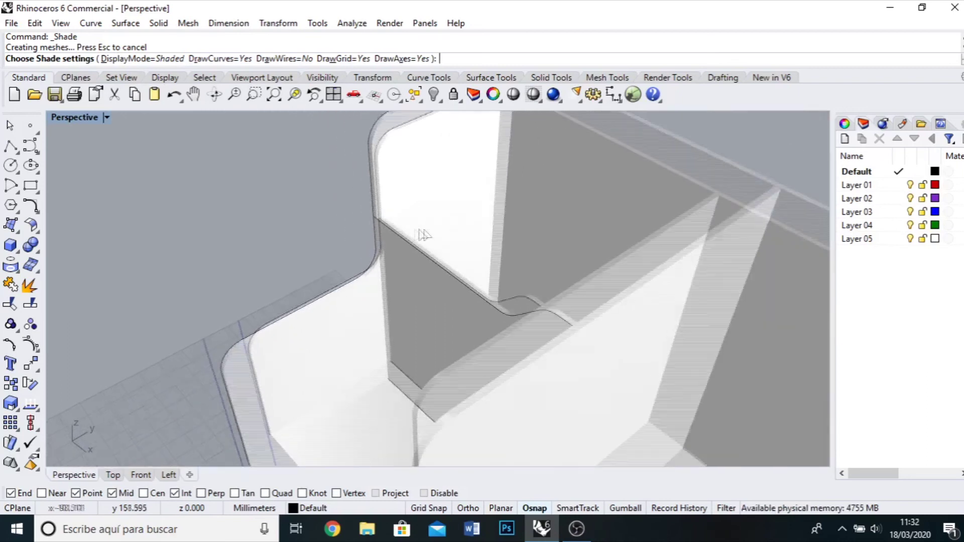
pyautogui.scroll(-5, 522, 236)
pyautogui.moveTo(324, 391); pyautogui.dragTo(138, 133, button='right')
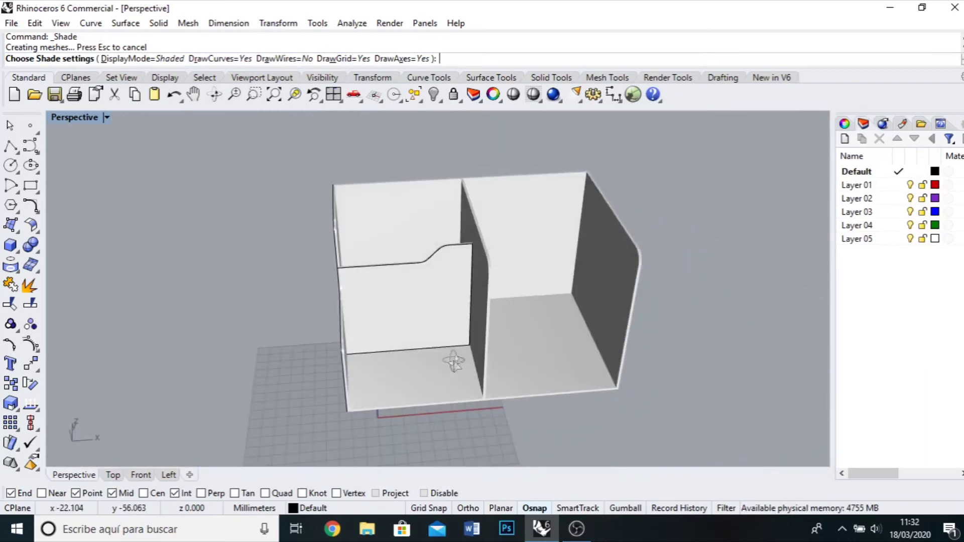
pyautogui.scroll(-3, 285, 286)
pyautogui.moveTo(457, 384); pyautogui.dragTo(417, 442, button='right')
pyautogui.press('Escape')
pyautogui.scroll(3, 329, 281)
pyautogui.moveTo(300, 389); pyautogui.dragTo(329, 326, button='right')
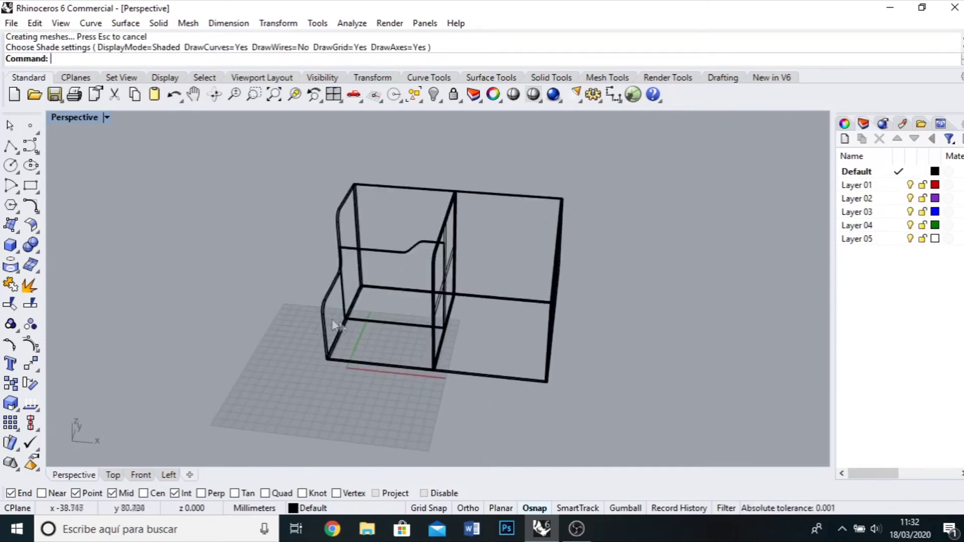
# - Examine the front opening of the divided compartment in the Front and Perspective views
pyautogui.doubleClick(75, 116)
pyautogui.moveTo(504, 237); pyautogui.dragTo(575, 253, button='right')
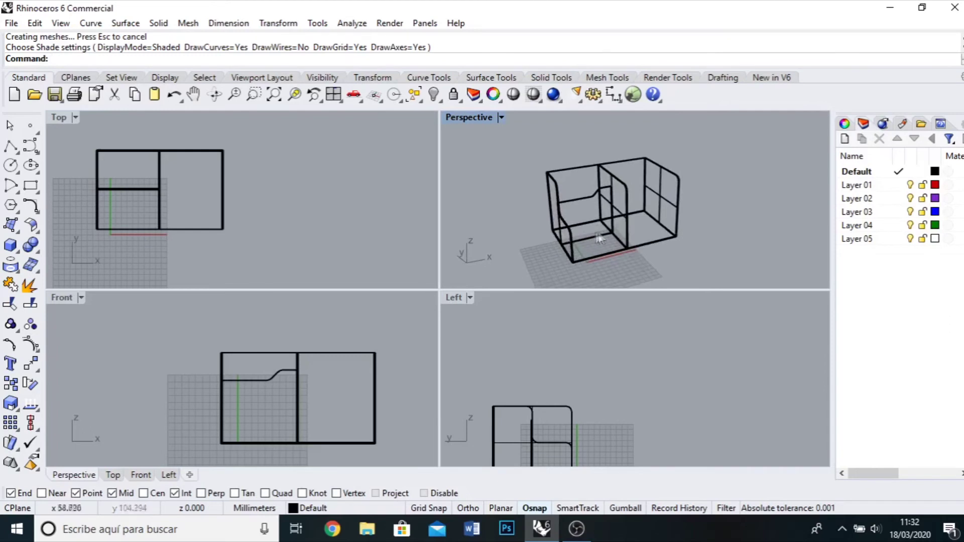
pyautogui.moveTo(625, 284); pyautogui.dragTo(579, 244, button='right')
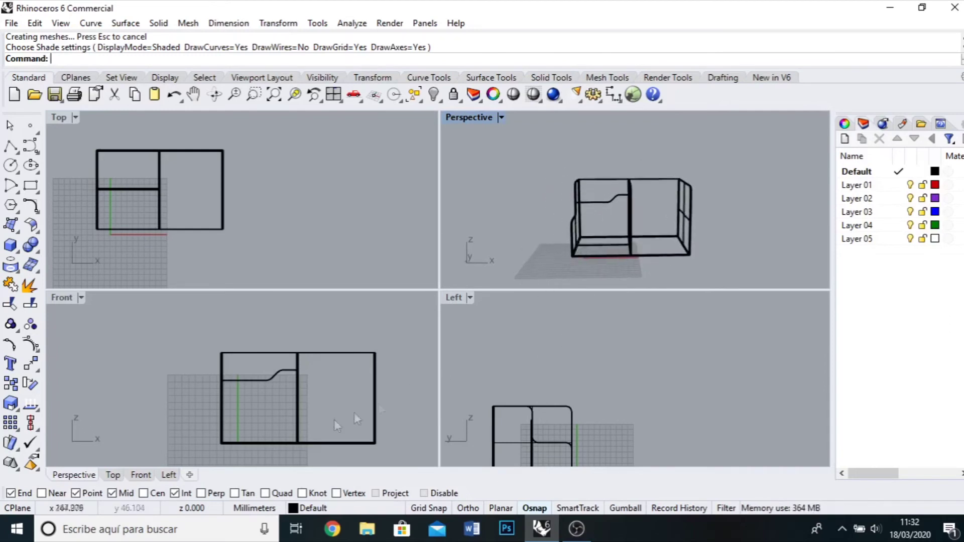
pyautogui.scroll(4, 287, 423)
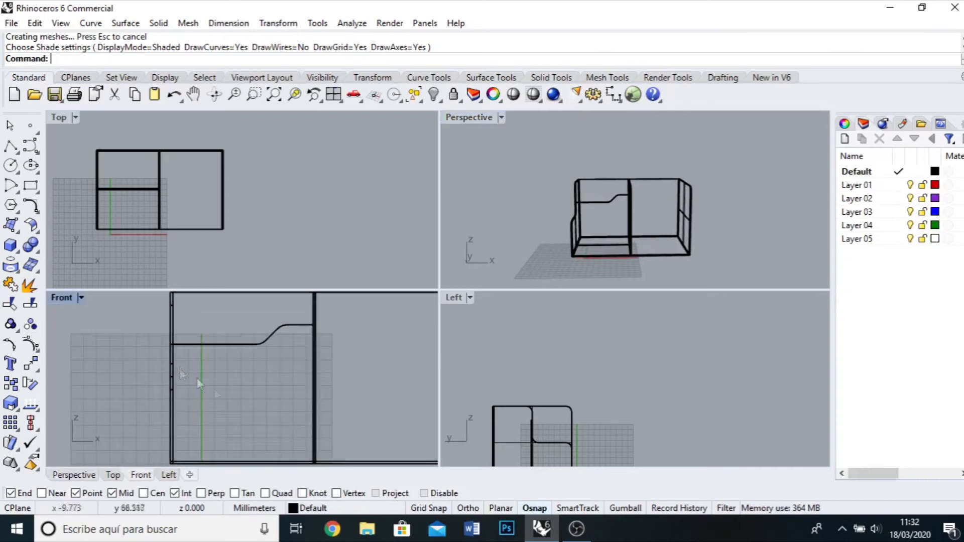
pyautogui.doubleClick(59, 298)
pyautogui.scroll(-3, 186, 341)
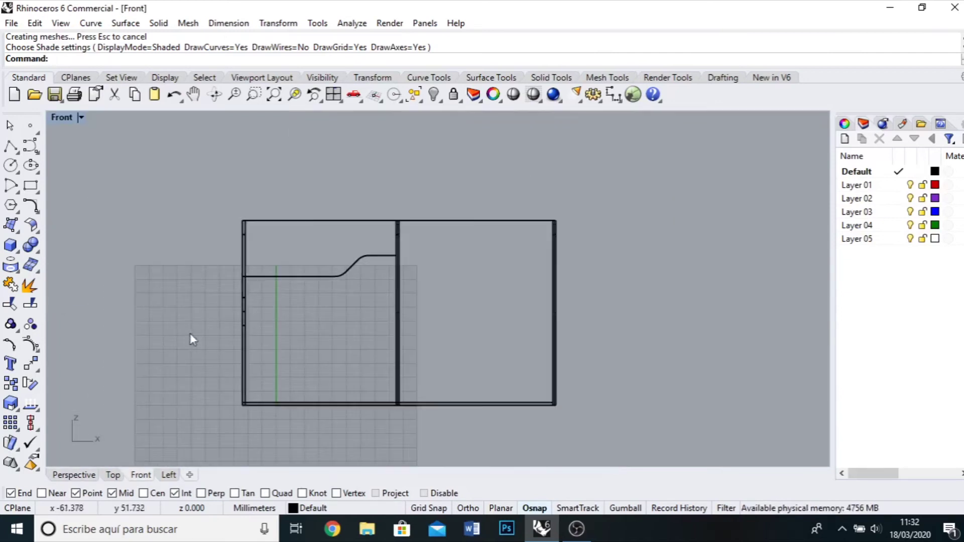
pyautogui.scroll(2, 321, 433)
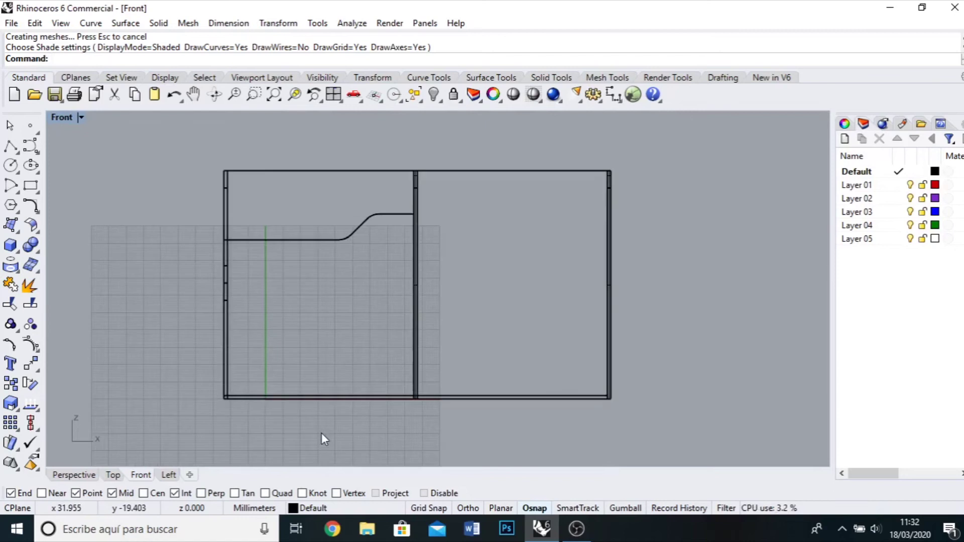
pyautogui.doubleClick(61, 119)
pyautogui.moveTo(513, 257); pyautogui.dragTo(594, 288, button='right')
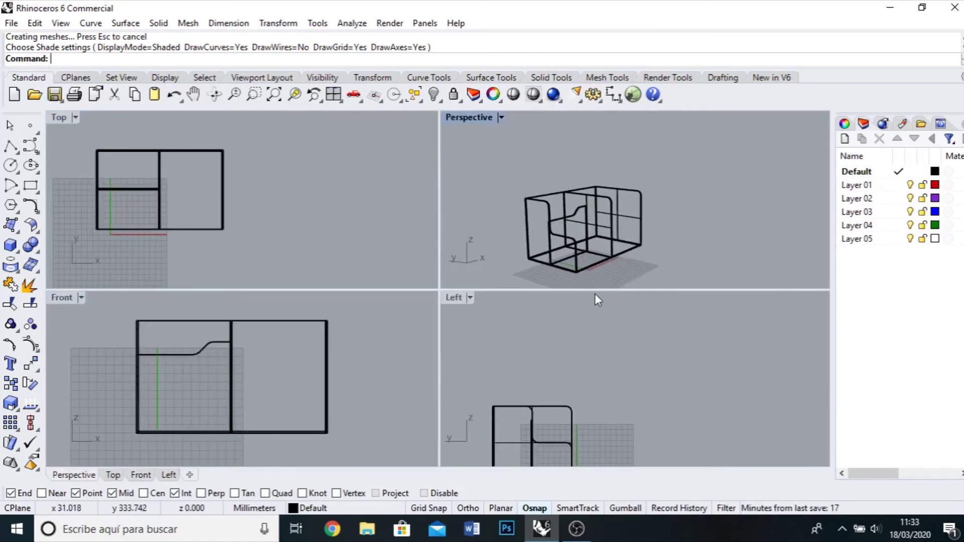
pyautogui.scroll(5, 575, 282)
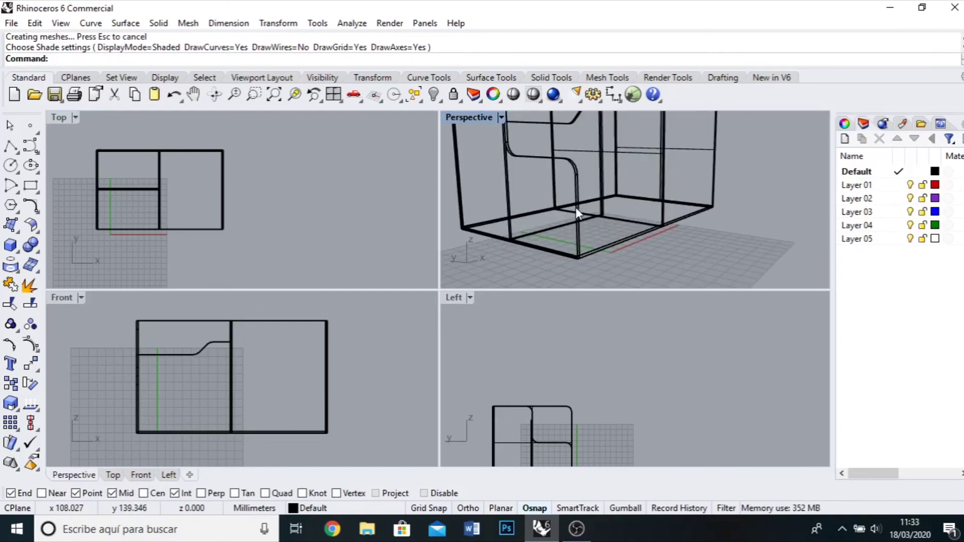
pyautogui.scroll(-8, 564, 274)
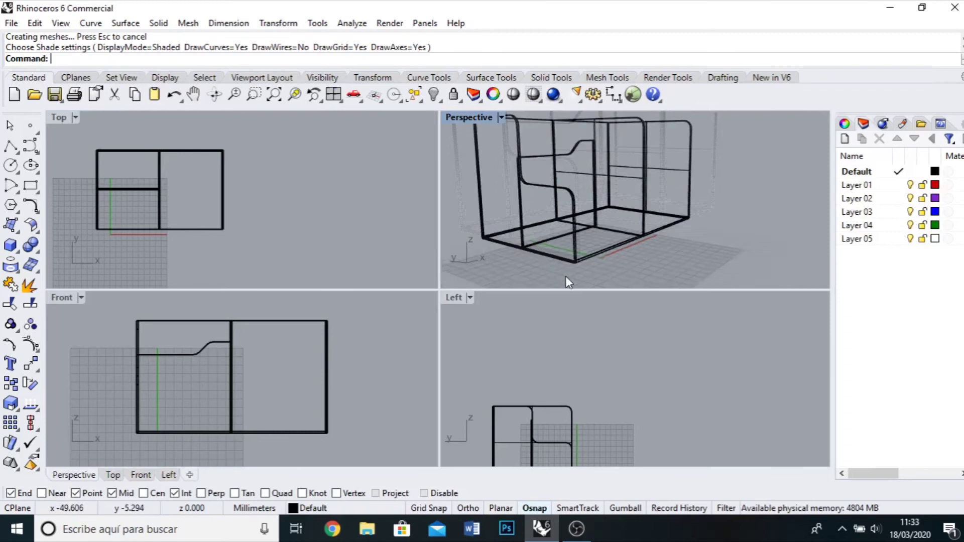
pyautogui.scroll(2, 561, 277)
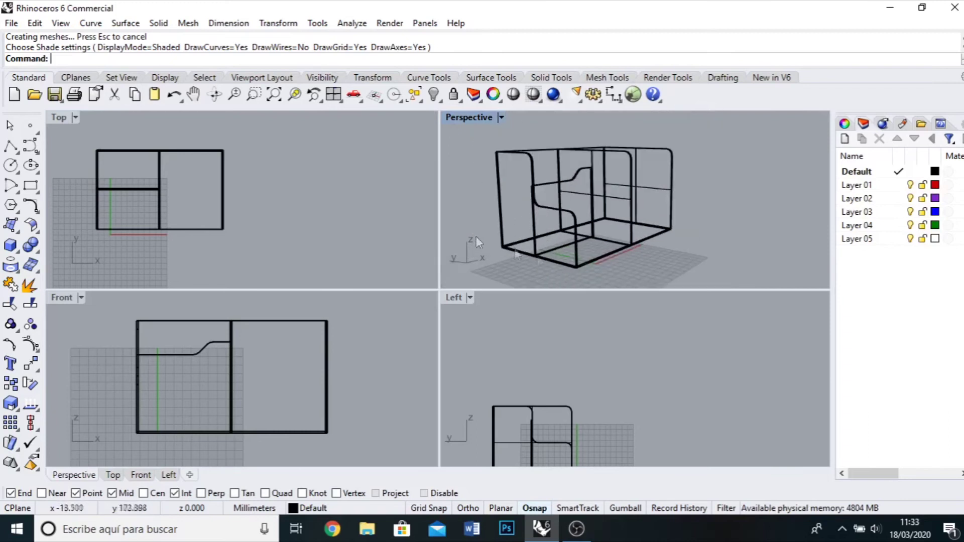
# - Draw a polyline from the outer front lower corner of the stepped side panel, 35 mm upward and 35 mm horizontally inward
pyautogui.click(11, 145)
pyautogui.scroll(5, 605, 276)
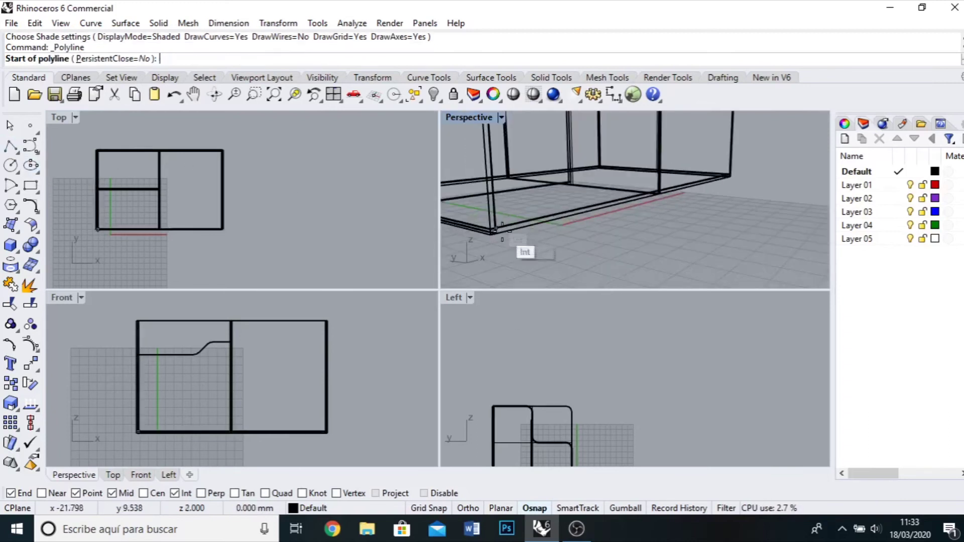
pyautogui.scroll(-5, 467, 211)
pyautogui.scroll(5, 544, 230)
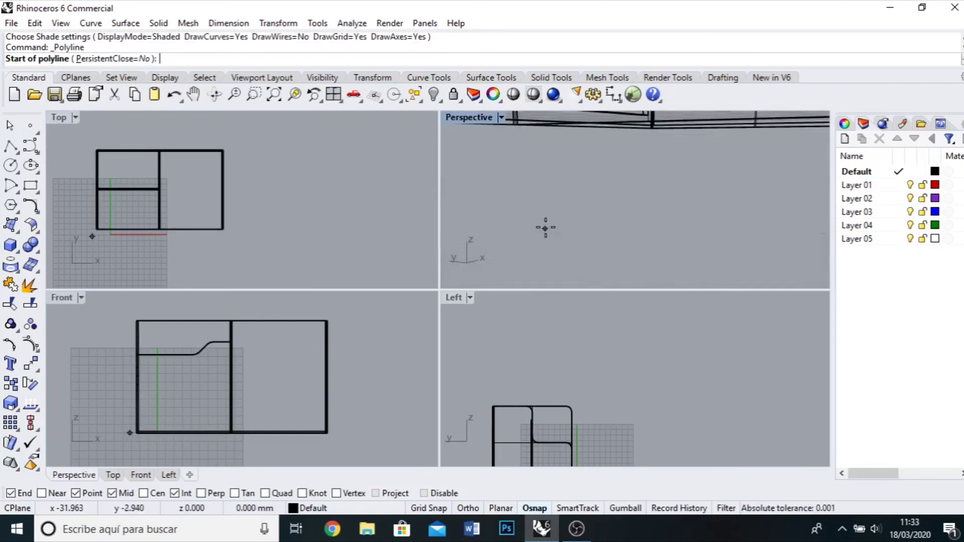
pyautogui.click(540, 223)
pyautogui.scroll(-5, 586, 269)
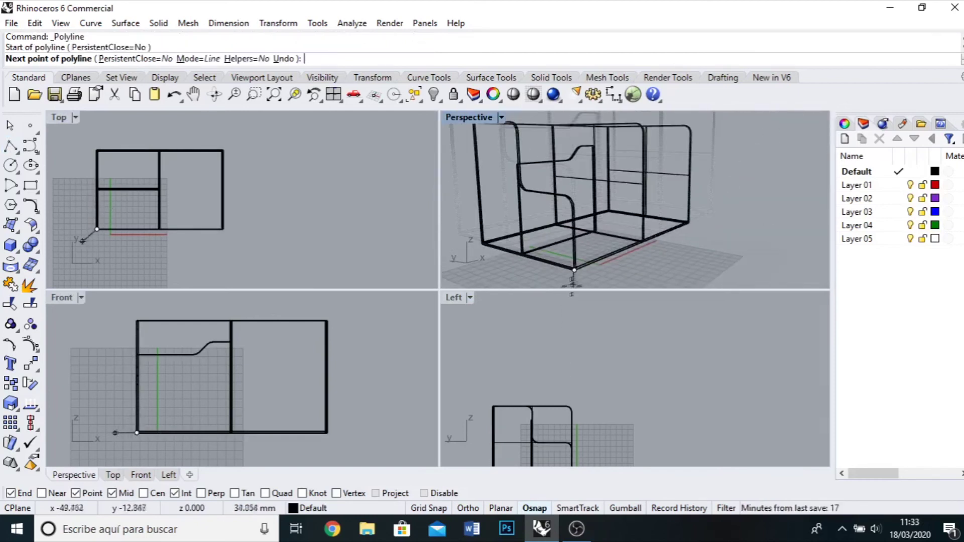
pyautogui.scroll(-5, 577, 351)
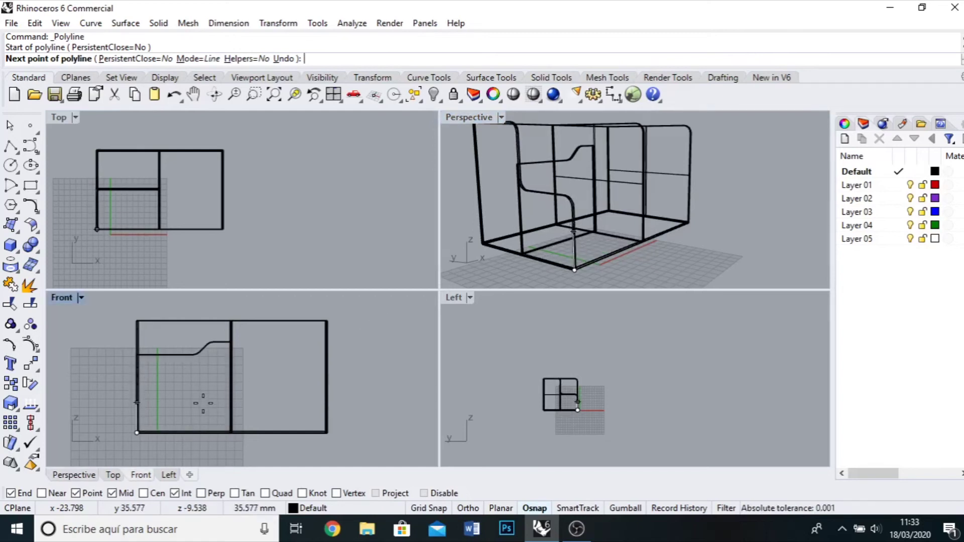
pyautogui.press('Return')
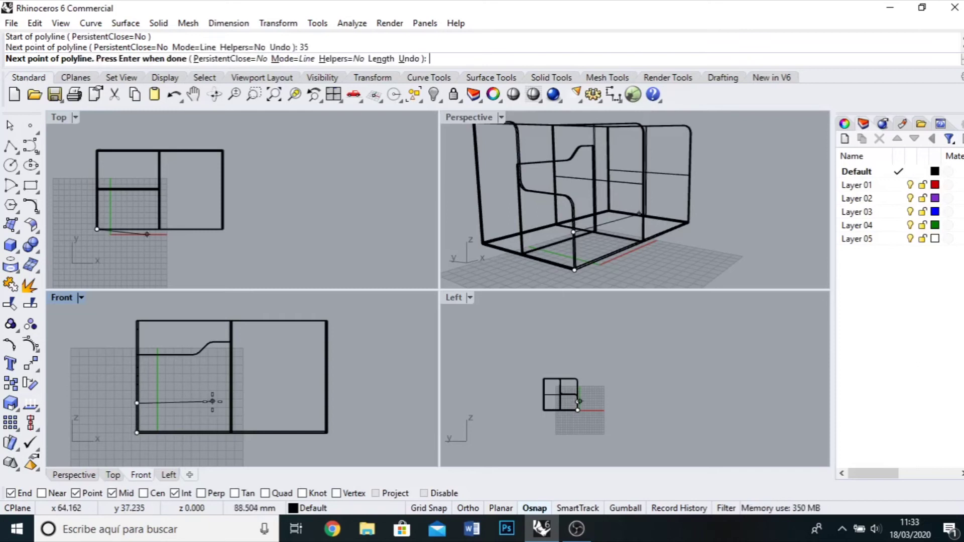
pyautogui.scroll(3, 146, 422)
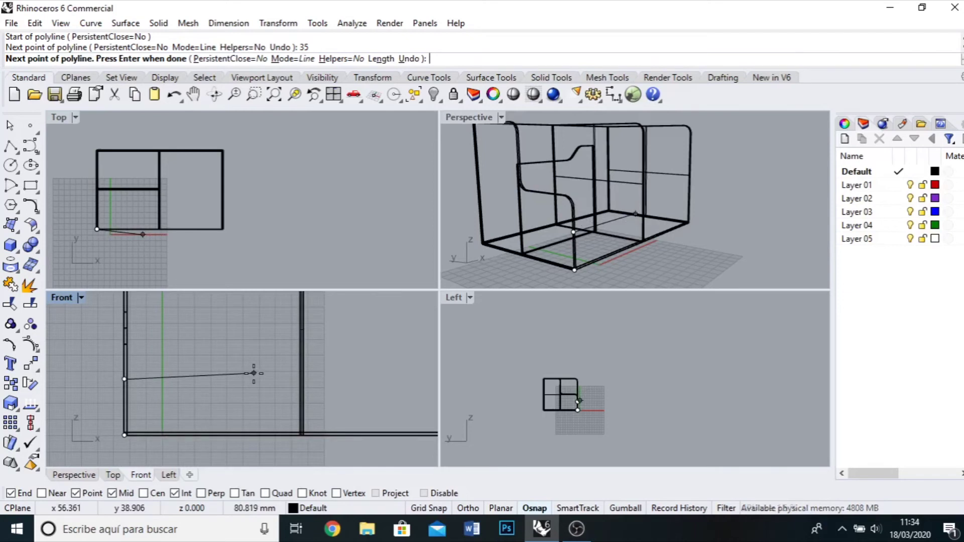
pyautogui.press('F8')
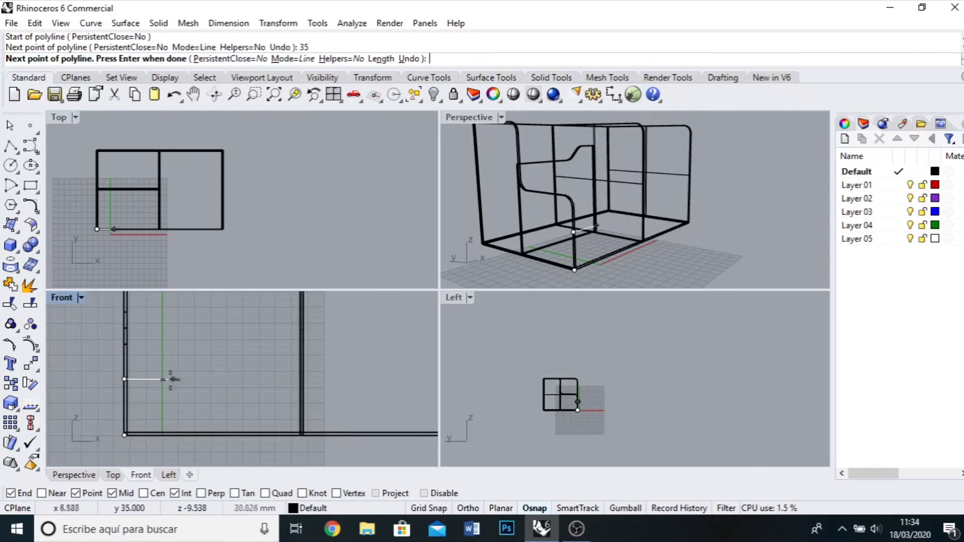
pyautogui.scroll(-2, 181, 387)
pyautogui.write('35')
pyautogui.press('Return')
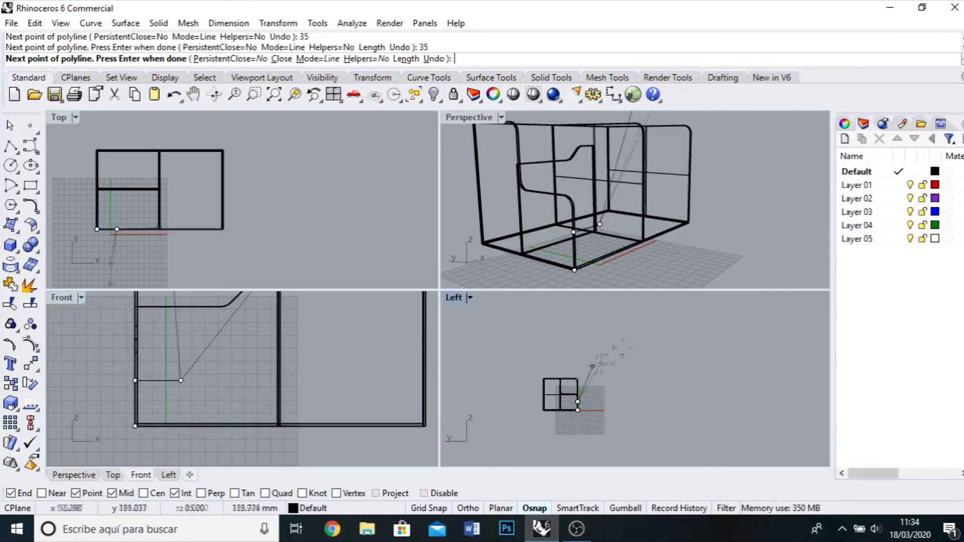
pyautogui.press('Return')
# - Set the Perspective view to Shaded display and look at the box from the front
pyautogui.moveTo(724, 269); pyautogui.dragTo(522, 128, button='right')
pyautogui.click(533, 94)
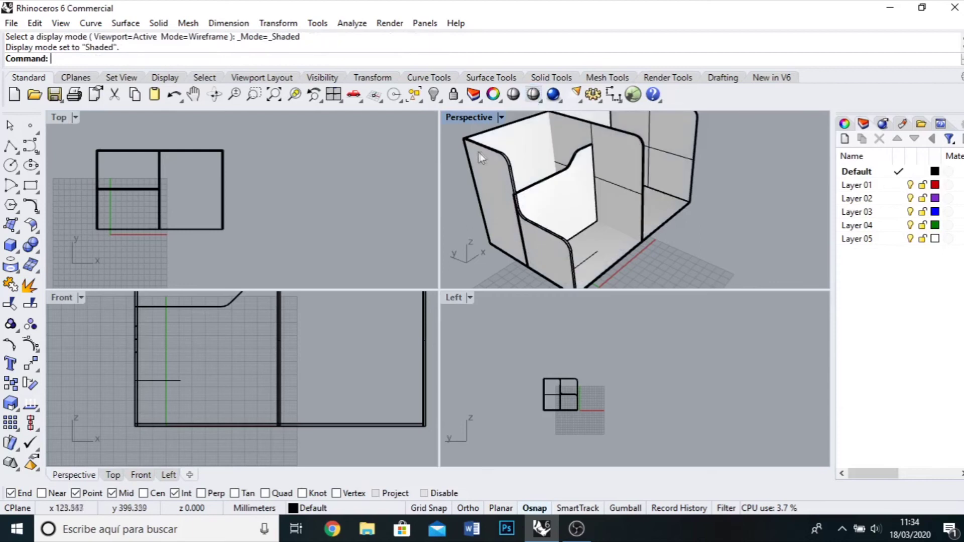
pyautogui.doubleClick(469, 120)
pyautogui.scroll(-5, 576, 301)
pyautogui.moveTo(575, 302); pyautogui.dragTo(377, 391, button='right')
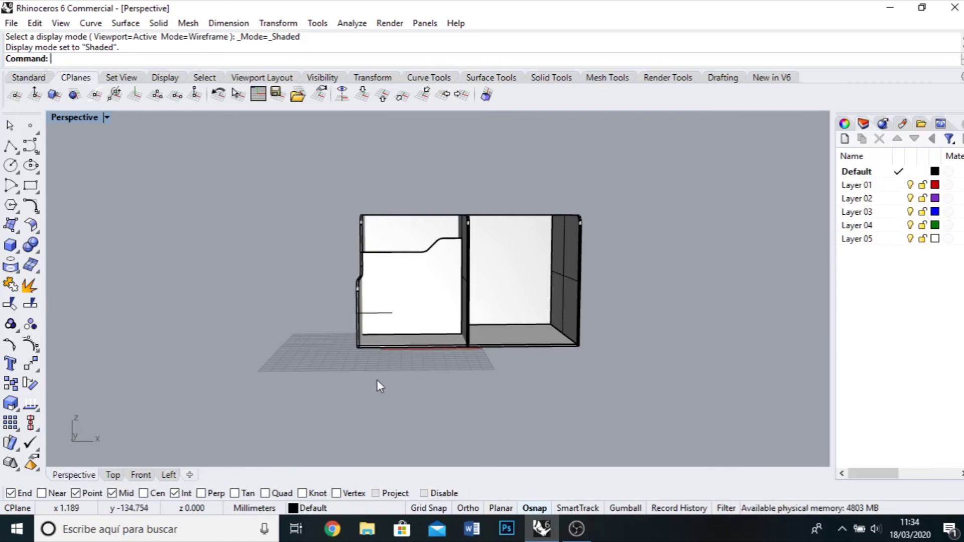
# - Delete the 35 mm polyline at the front of the divided compartment
pyautogui.doubleClick(79, 119)
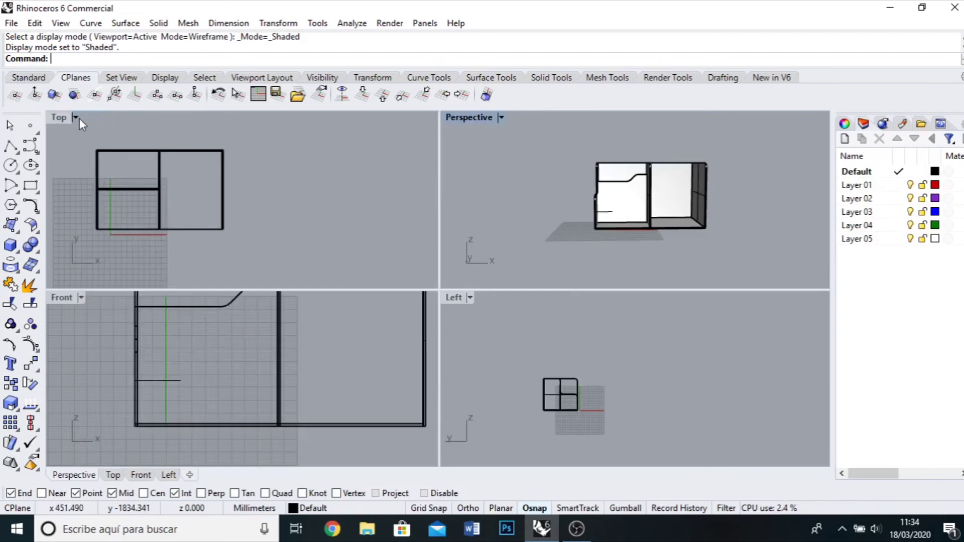
pyautogui.click(79, 119)
pyautogui.click(231, 318)
pyautogui.click(183, 384)
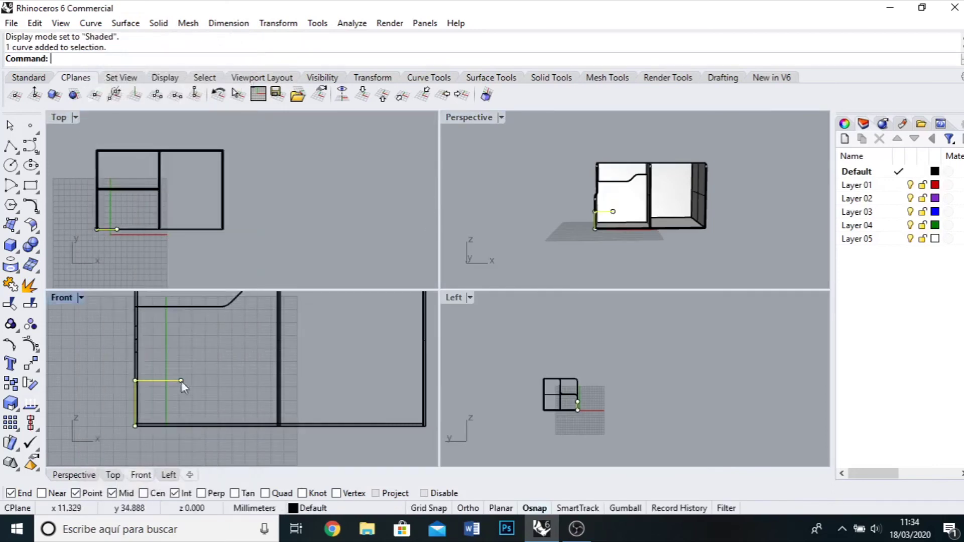
pyautogui.press('Delete')
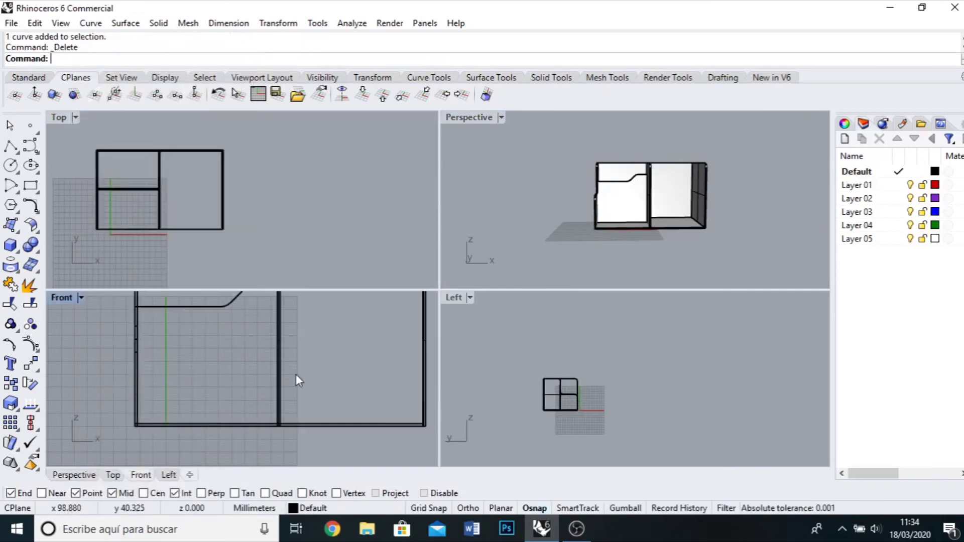
# - Start a polyline at the outer front lower corner of the stepped side panel with a 25 mm vertical segment upward
pyautogui.doubleClick(62, 299)
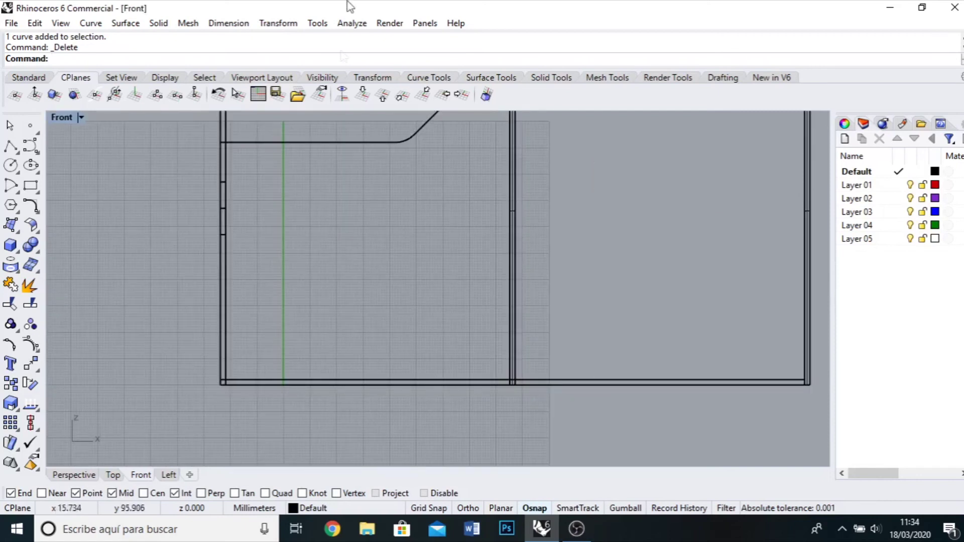
pyautogui.click(11, 145)
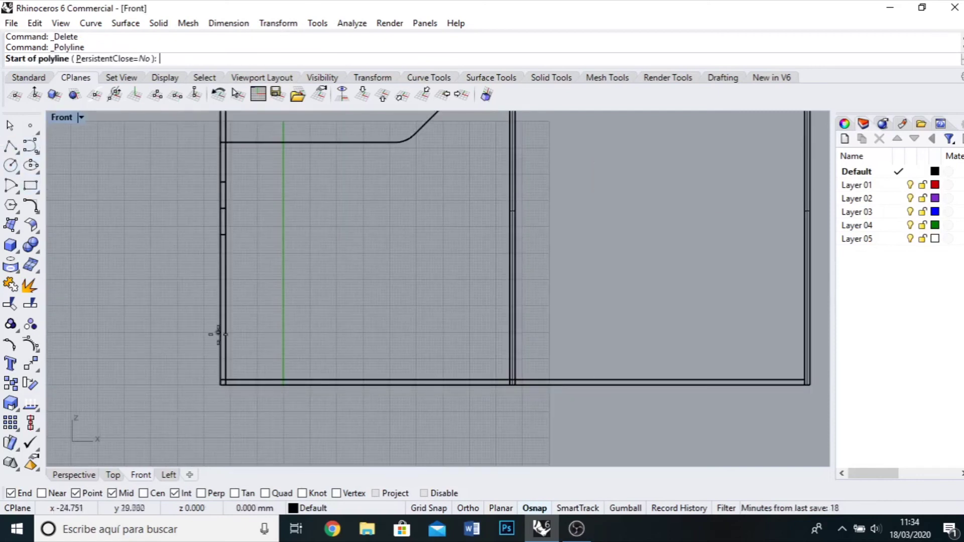
pyautogui.scroll(3, 218, 334)
pyautogui.doubleClick(67, 120)
pyautogui.moveTo(542, 241); pyautogui.dragTo(577, 249, button='right')
pyautogui.scroll(5, 560, 237)
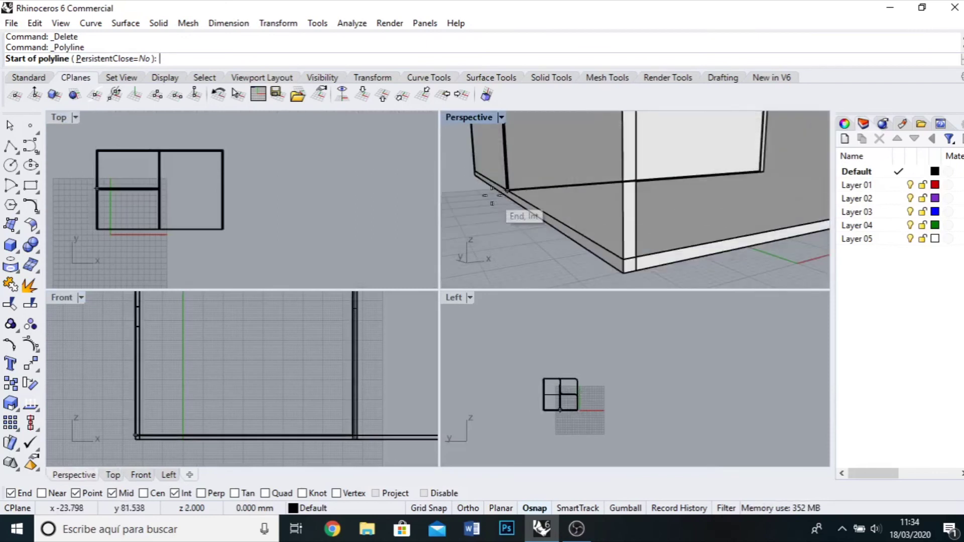
pyautogui.click(624, 272)
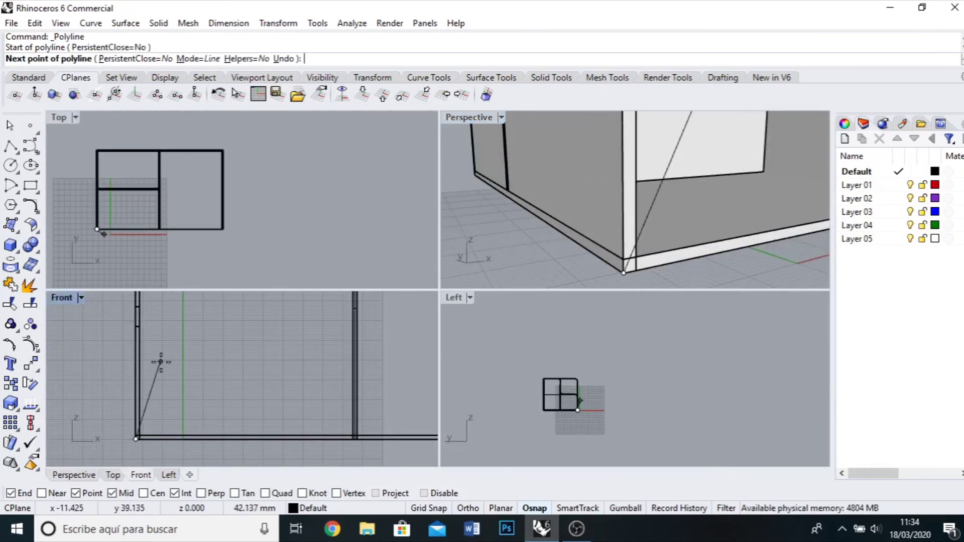
pyautogui.scroll(-5, 118, 414)
pyautogui.press('F8')
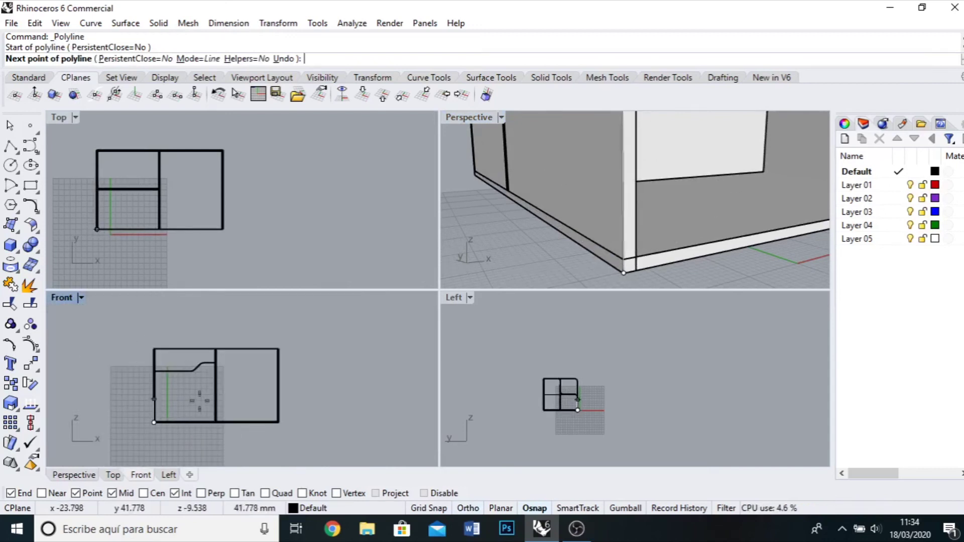
pyautogui.scroll(3, 186, 404)
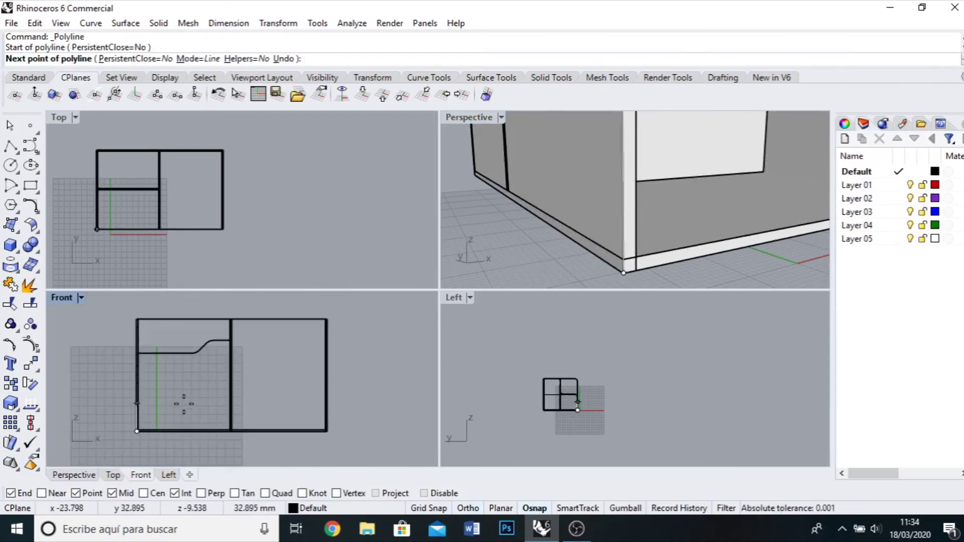
pyautogui.write('2')
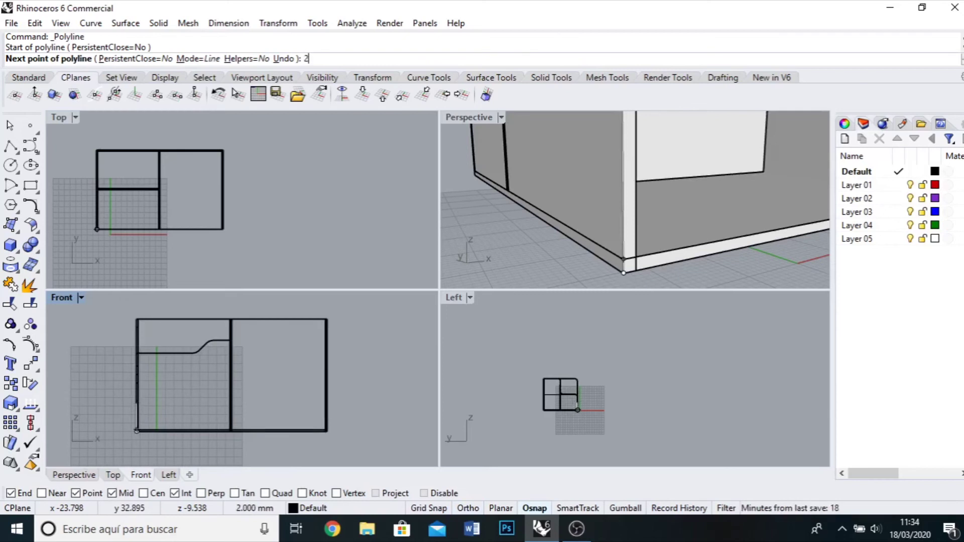
pyautogui.write('5')
pyautogui.press('Return')
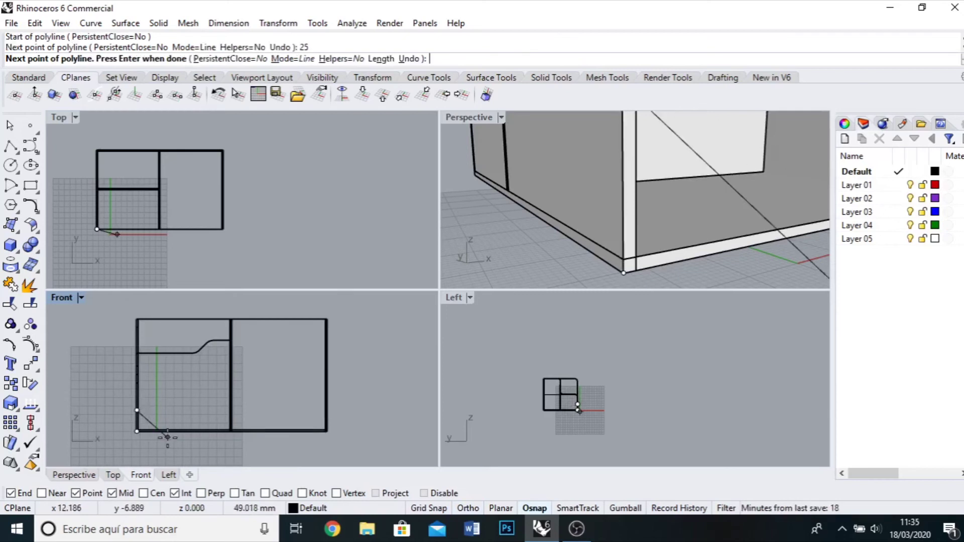
# - Continue the polyline 25 mm horizontally inward and 8 mm straight down
pyautogui.scroll(3, 167, 437)
pyautogui.press('F8')
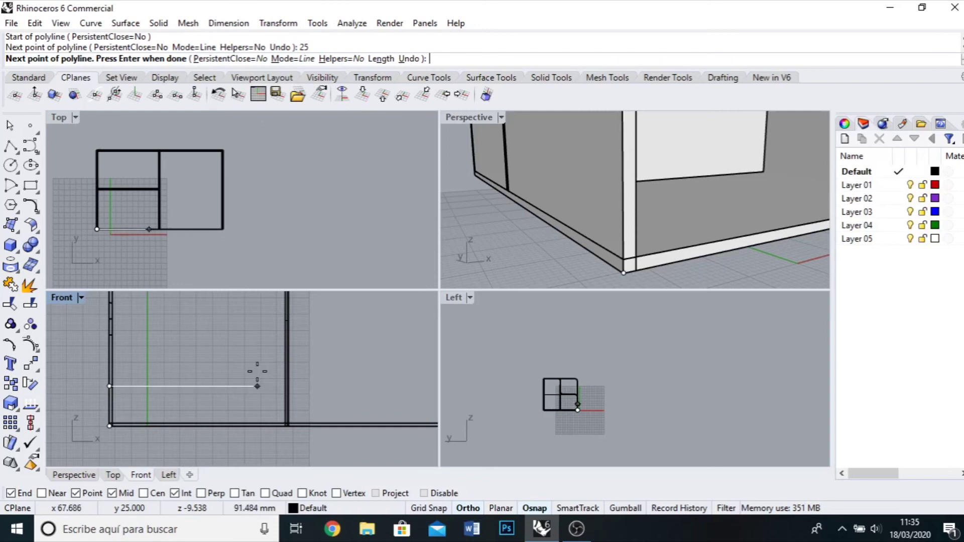
pyautogui.write('25')
pyautogui.press('Return')
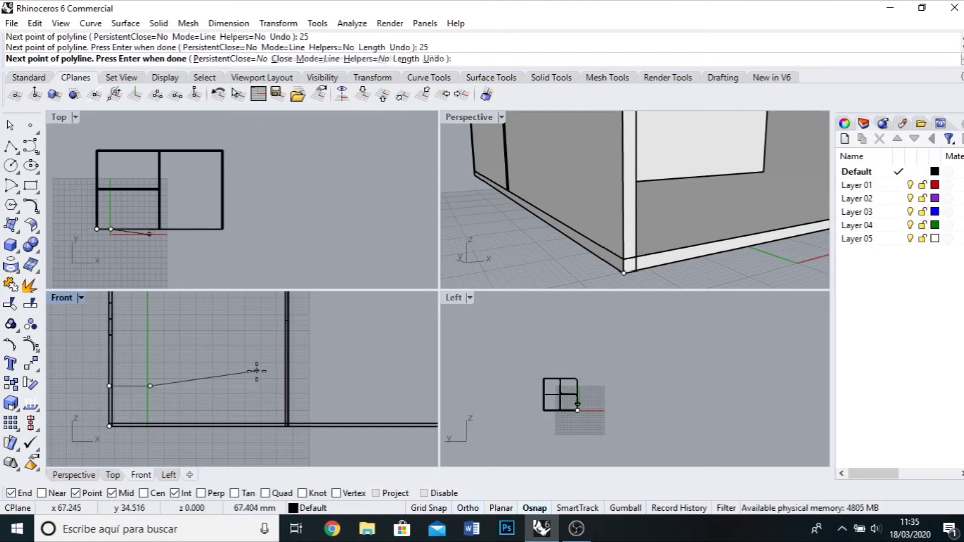
pyautogui.scroll(5, 158, 435)
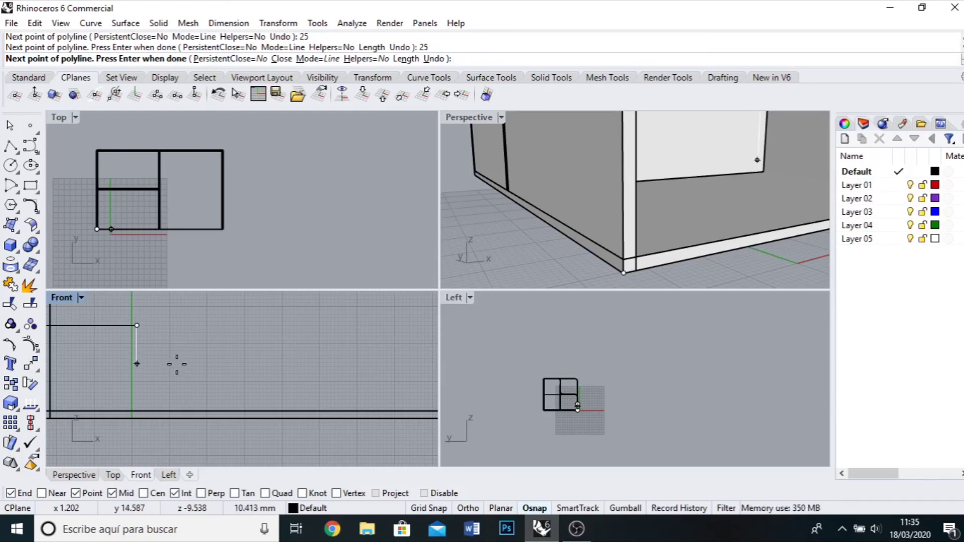
pyautogui.write('8')
pyautogui.press('Return')
# - End the polyline with a horizontal segment about 29.5 mm long, aligned with the midpoint of the divided compartment's width
pyautogui.scroll(-4, 273, 355)
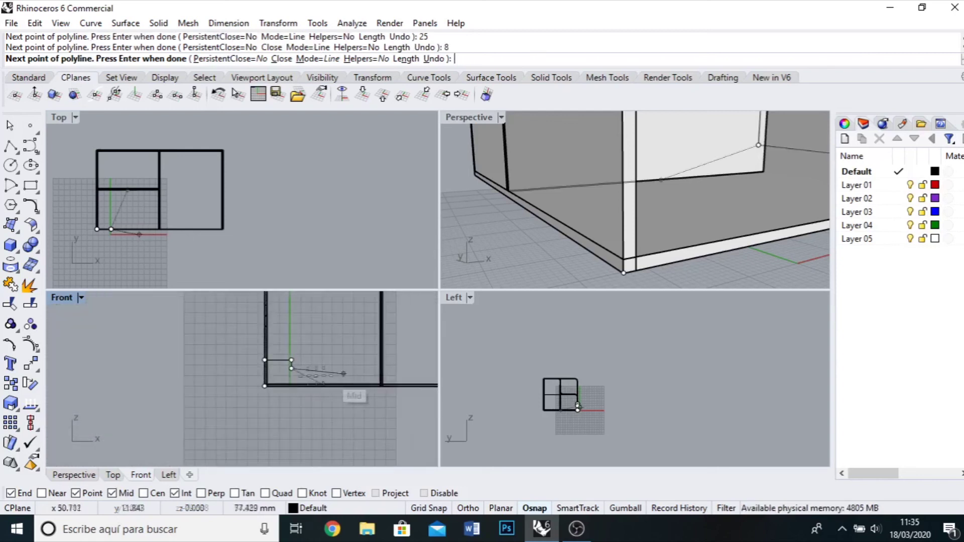
pyautogui.scroll(2, 251, 442)
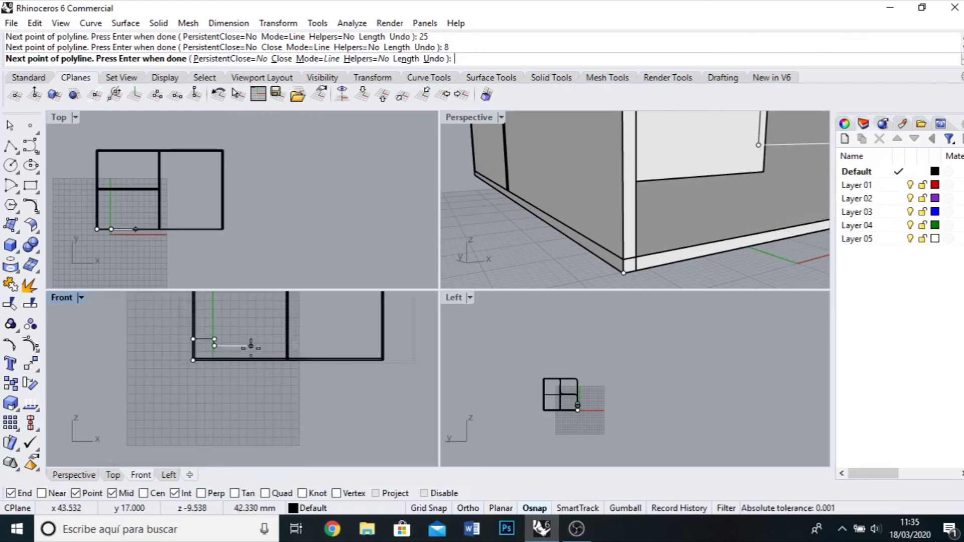
pyautogui.scroll(3, 241, 346)
pyautogui.click(219, 345)
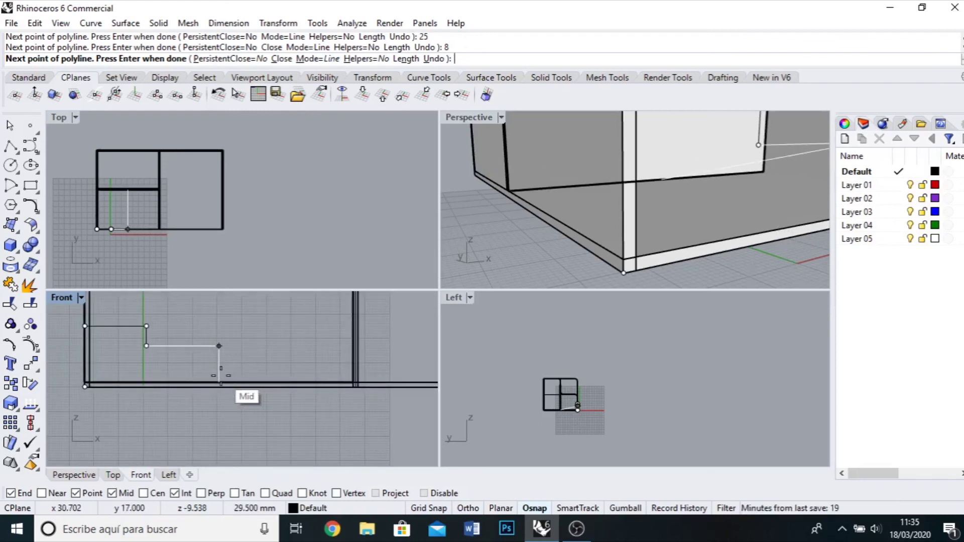
pyautogui.click(221, 376)
pyautogui.press('Return')
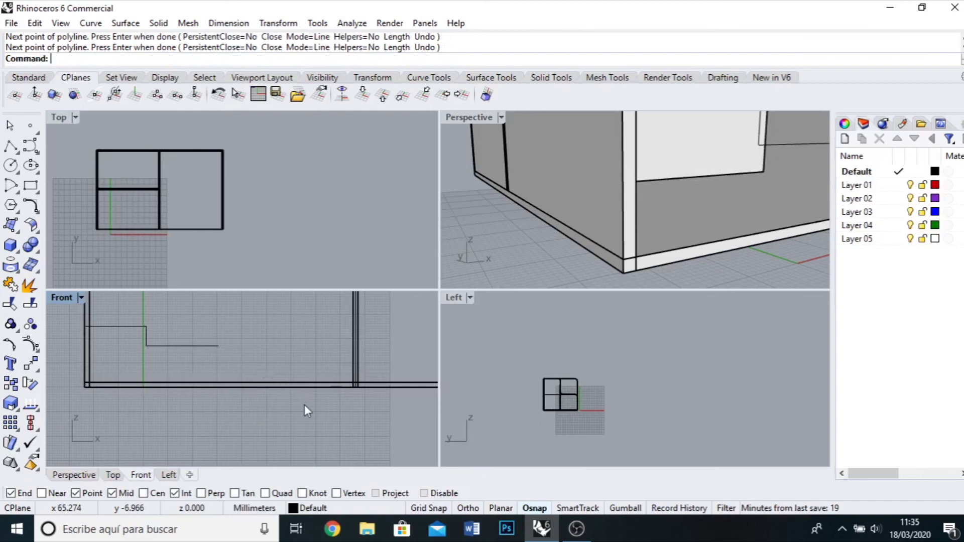
# - Mirror a copy of the stepped polyline about a vertical plane through its inner end point in the Front view
pyautogui.scroll(-5, 275, 431)
pyautogui.moveTo(752, 231); pyautogui.dragTo(657, 235, button='right')
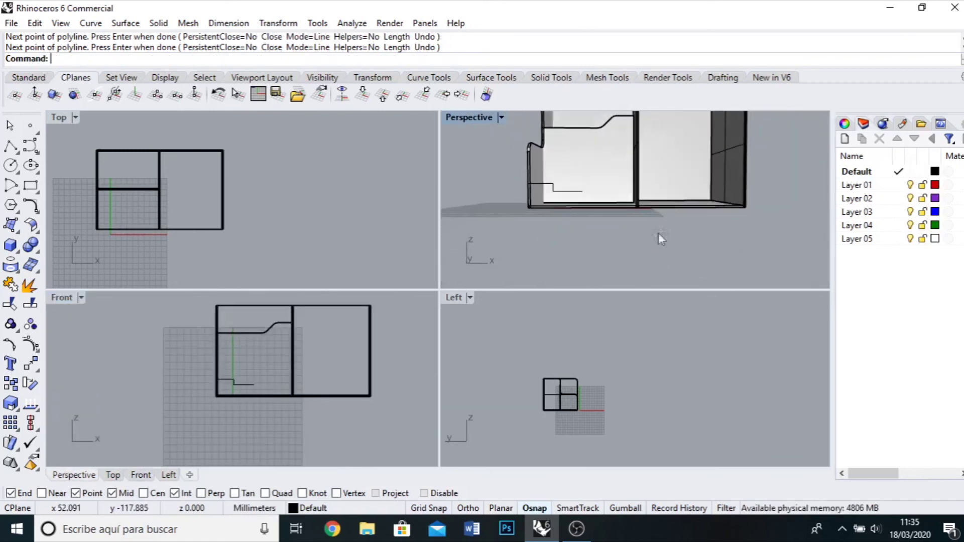
pyautogui.scroll(3, 241, 400)
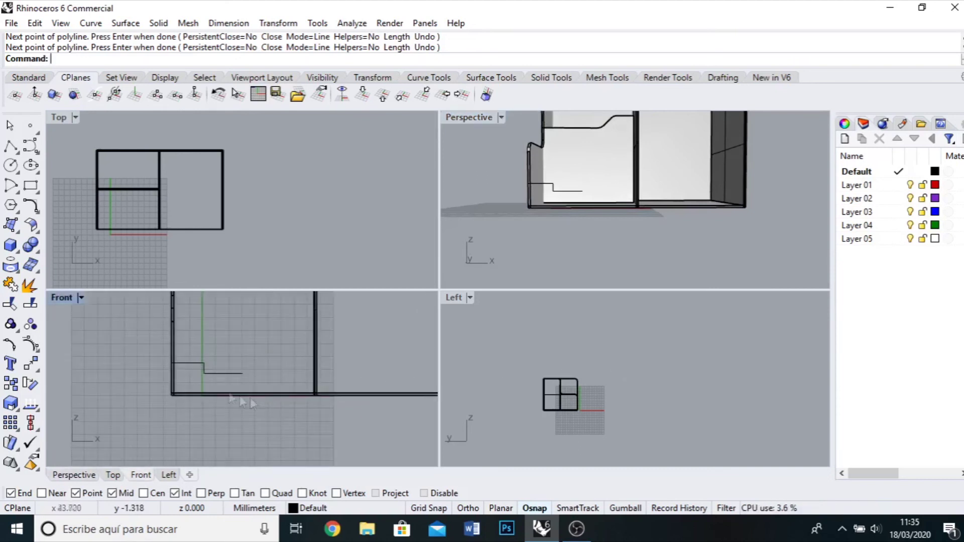
pyautogui.click(195, 364)
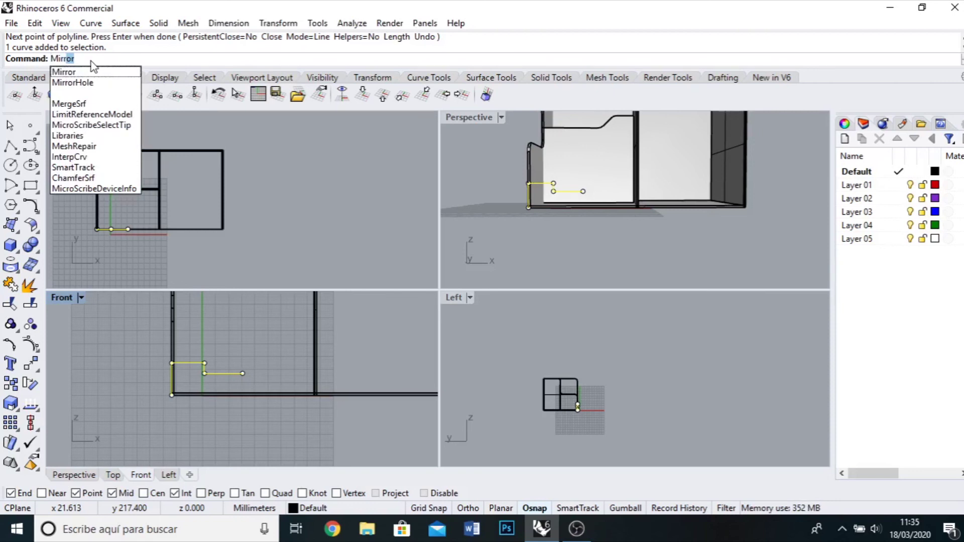
pyautogui.press('Return')
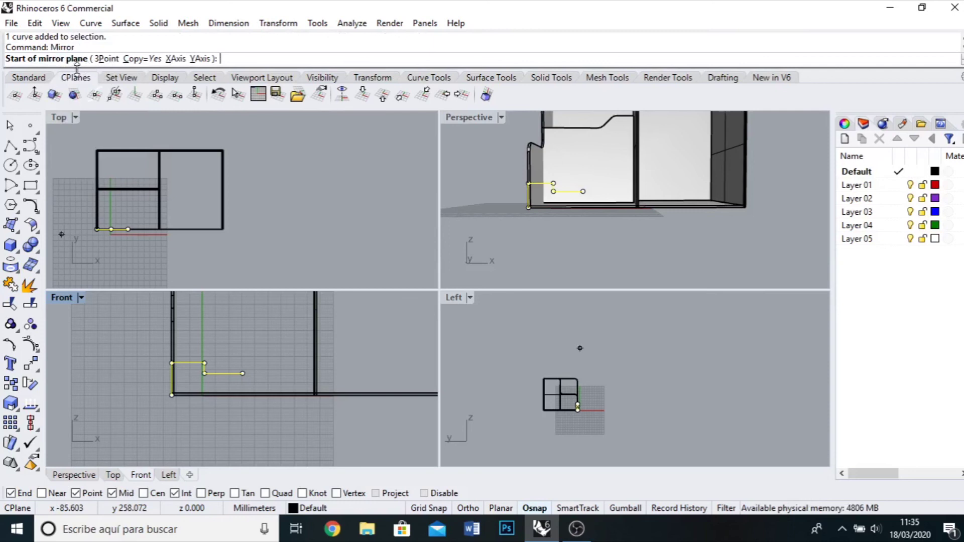
pyautogui.click(243, 373)
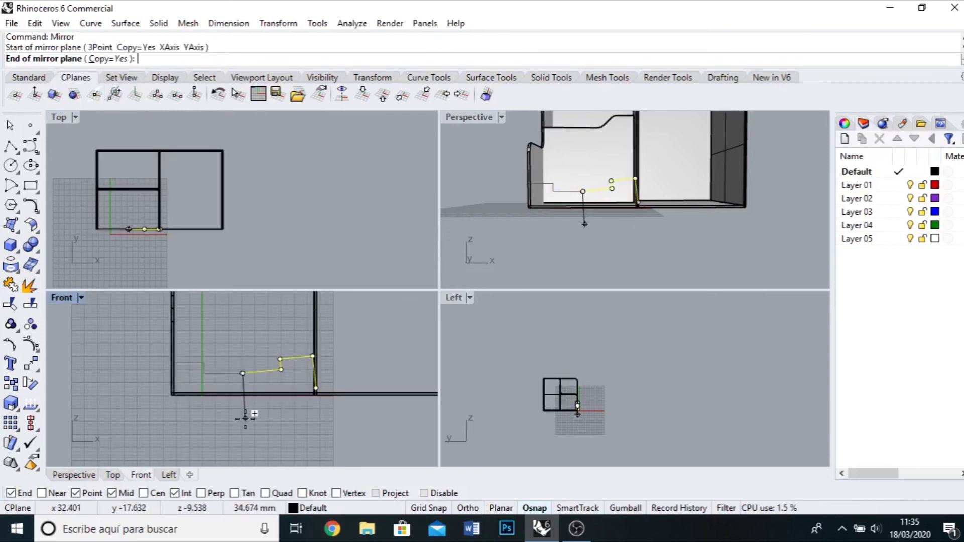
pyautogui.press('shift')
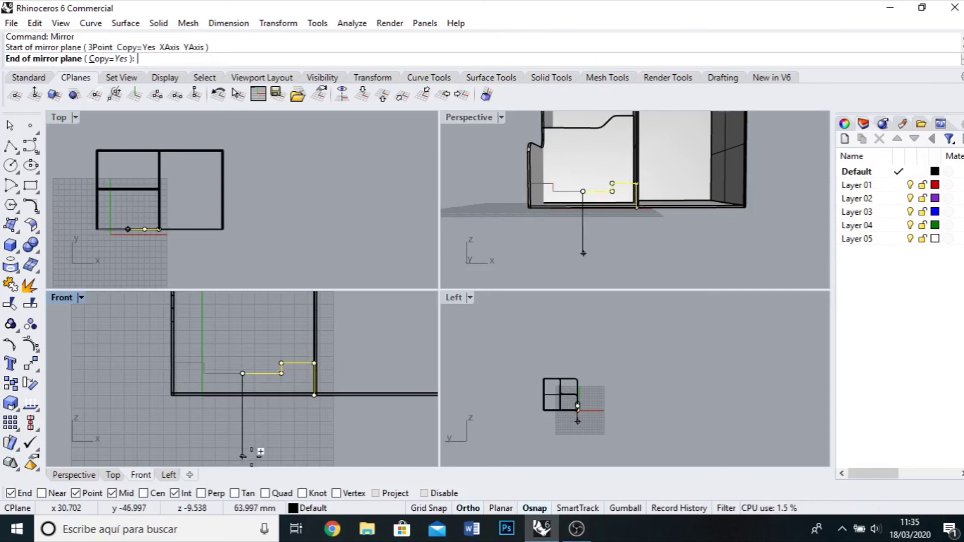
pyautogui.click(258, 442)
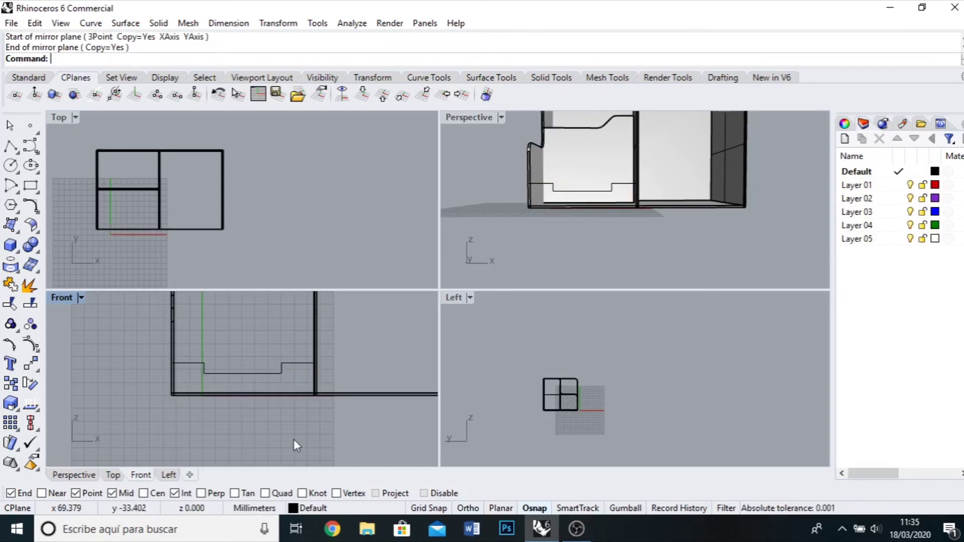
# - Join the original and mirrored stepped polylines into one curve
pyautogui.scroll(2, 259, 400)
pyautogui.click(171, 346)
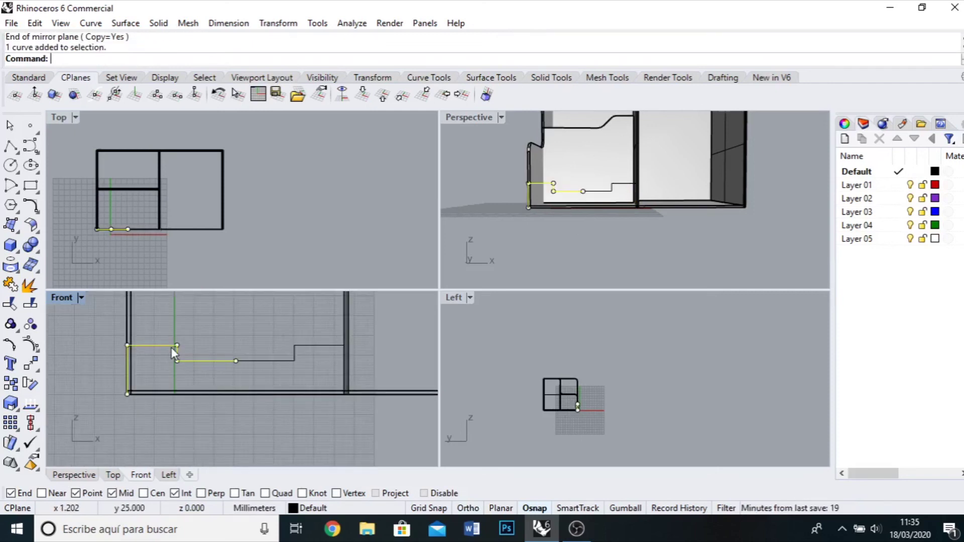
pyautogui.click(269, 362)
pyautogui.scroll(2, 238, 425)
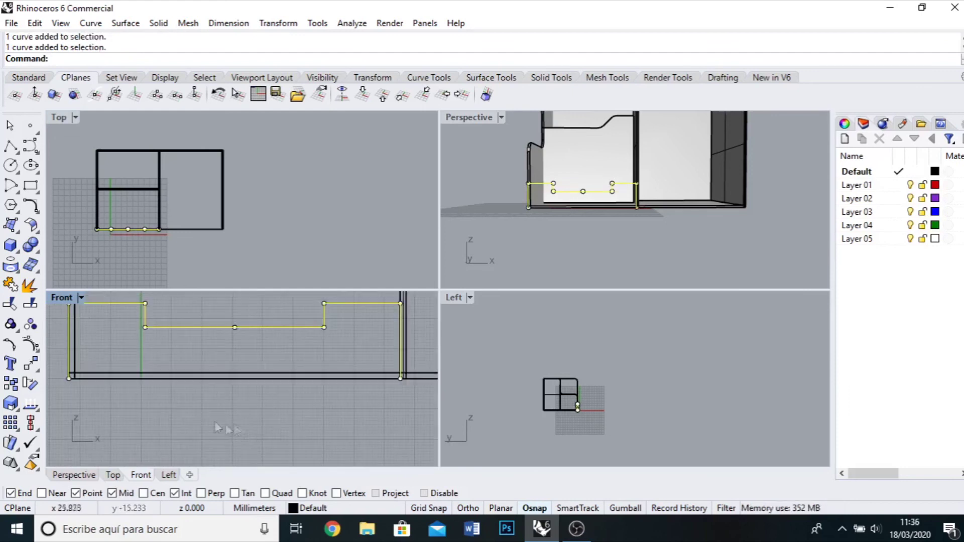
pyautogui.click(31, 325)
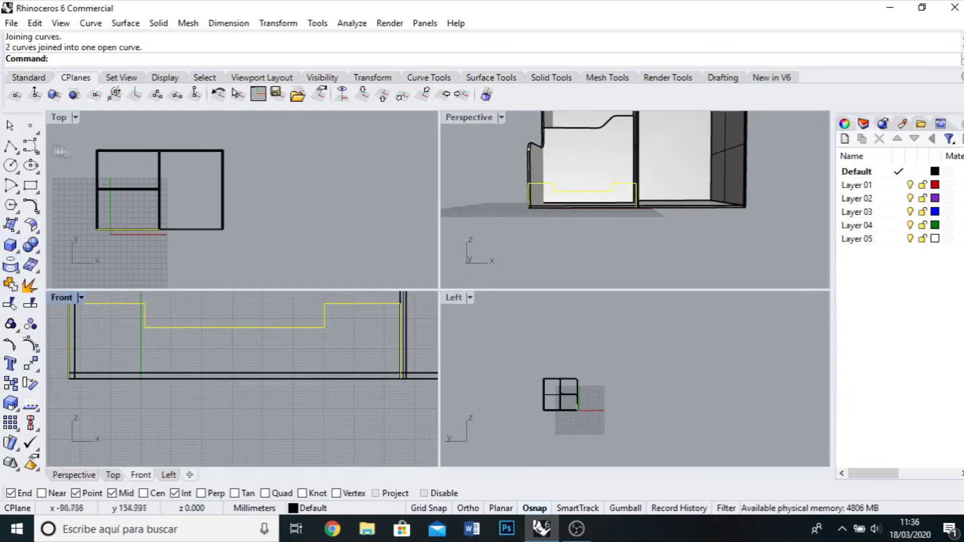
# - Draw a straight polyline along the base between the two lower ends of the stepped curve
pyautogui.click(11, 146)
pyautogui.scroll(3, 75, 384)
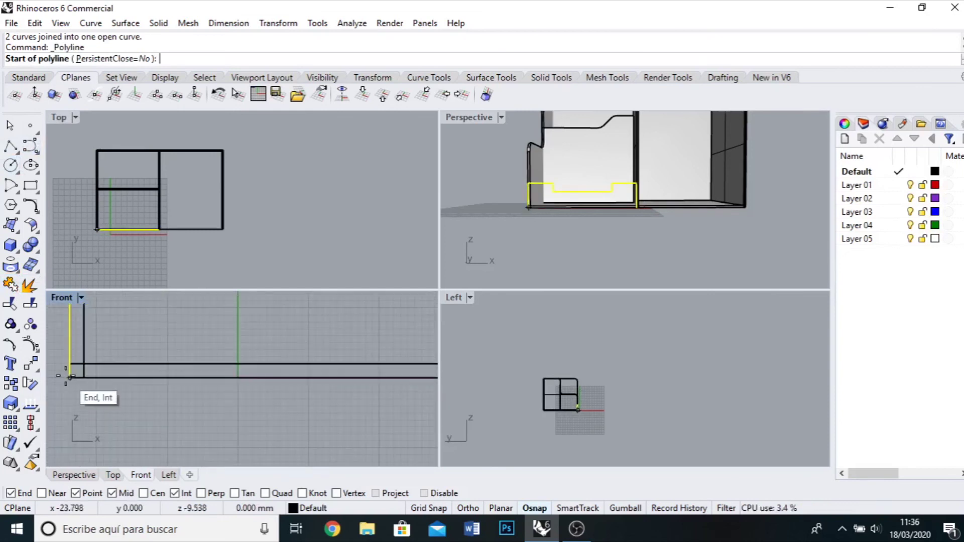
pyautogui.click(70, 377)
pyautogui.scroll(-3, 75, 382)
pyautogui.scroll(5, 255, 325)
pyautogui.scroll(2, 255, 325)
pyautogui.click(301, 363)
pyautogui.press('Return')
# - Join the base line and the stepped curve into one closed front panel outline
pyautogui.click(236, 363)
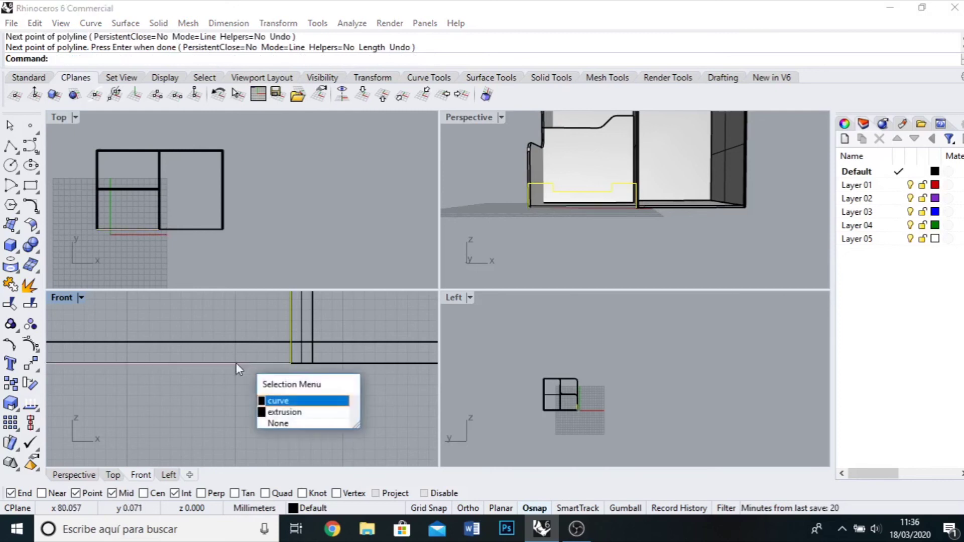
pyautogui.click(295, 402)
pyautogui.moveTo(595, 257); pyautogui.dragTo(541, 229, button='right')
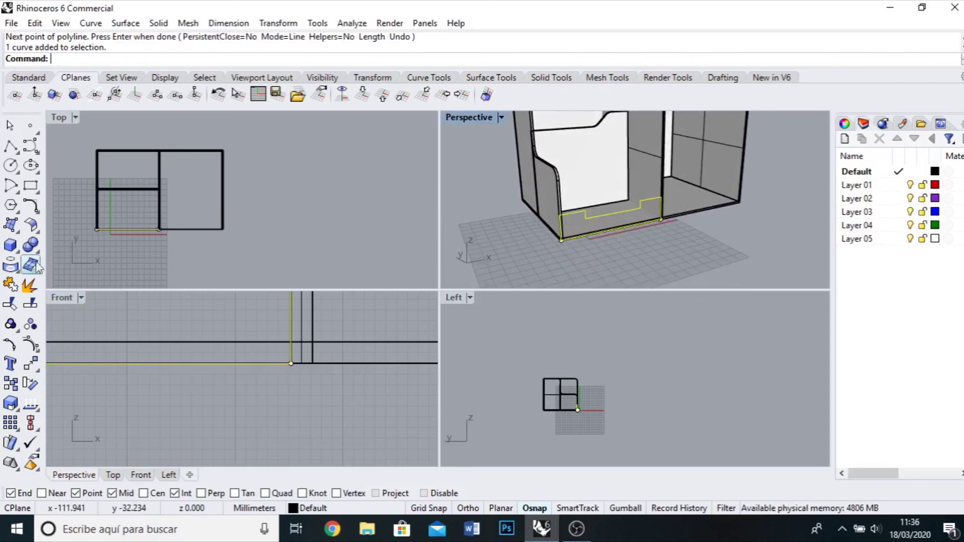
pyautogui.click(11, 285)
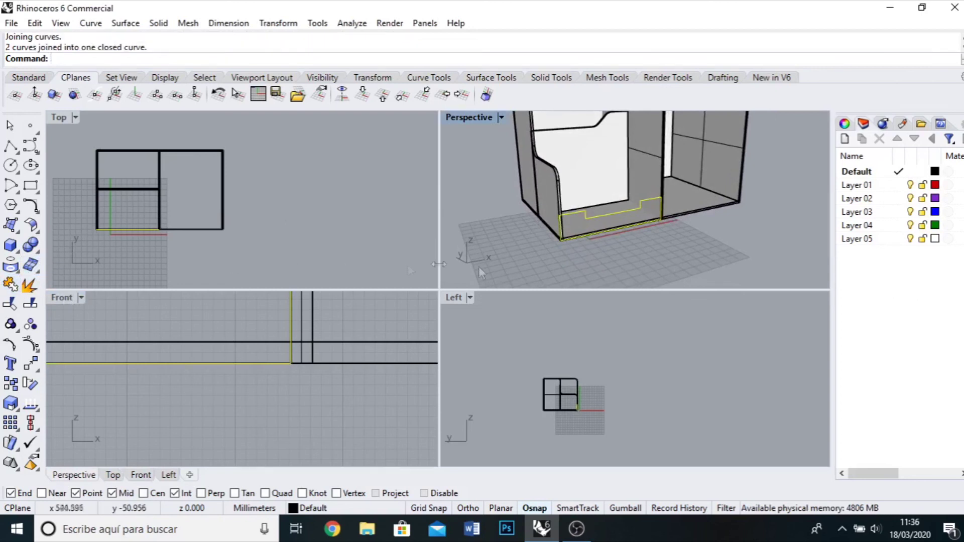
pyautogui.moveTo(502, 261); pyautogui.dragTo(602, 257, button='right')
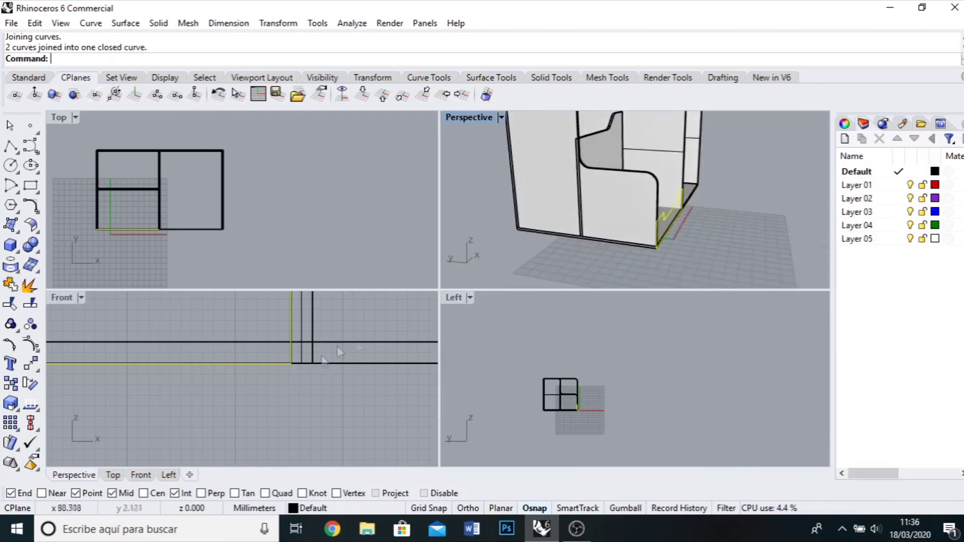
pyautogui.scroll(5, 281, 400)
pyautogui.click(29, 284)
pyautogui.scroll(2, 110, 351)
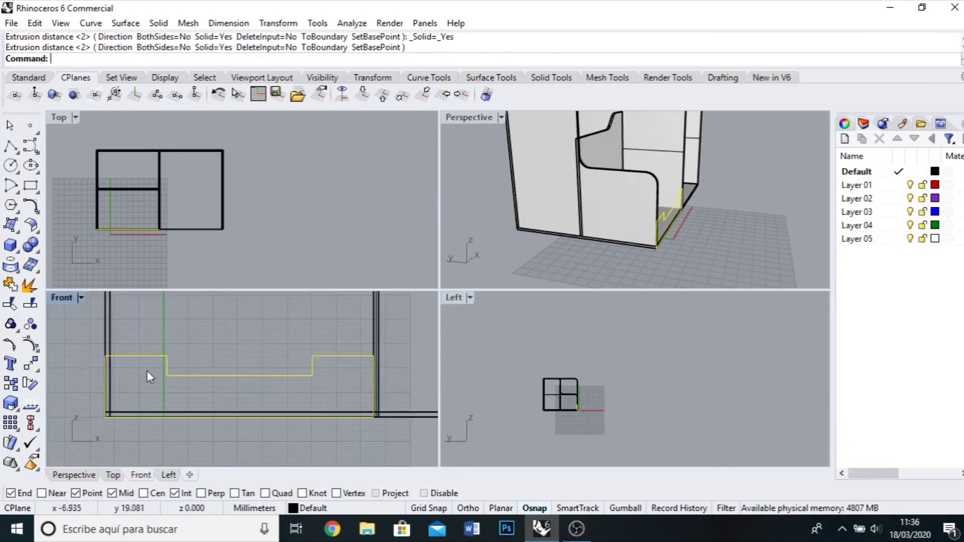
pyautogui.scroll(1, 147, 374)
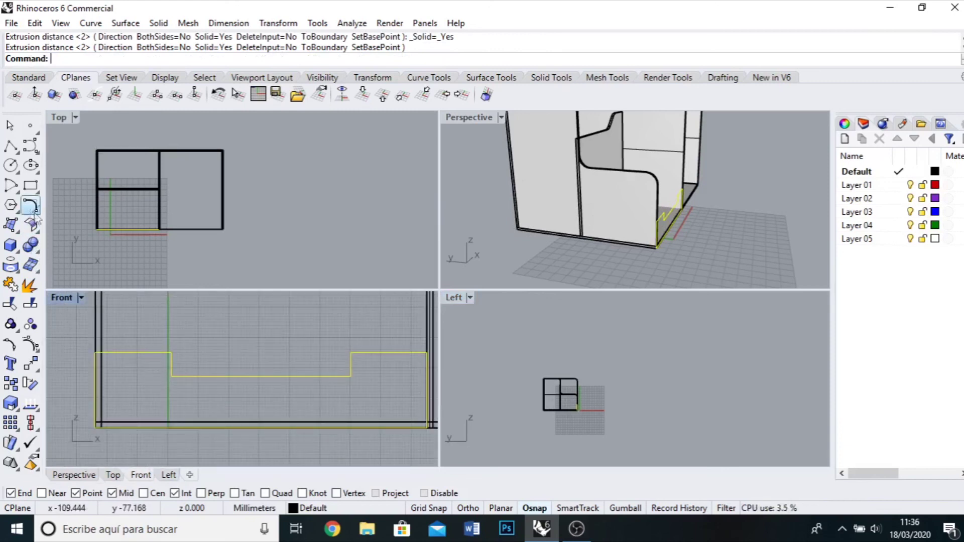
pyautogui.click(157, 325)
# - Fillet the front panel outline's upper corner beside the stepped side panel with a radius of 10 mm
pyautogui.click(34, 205)
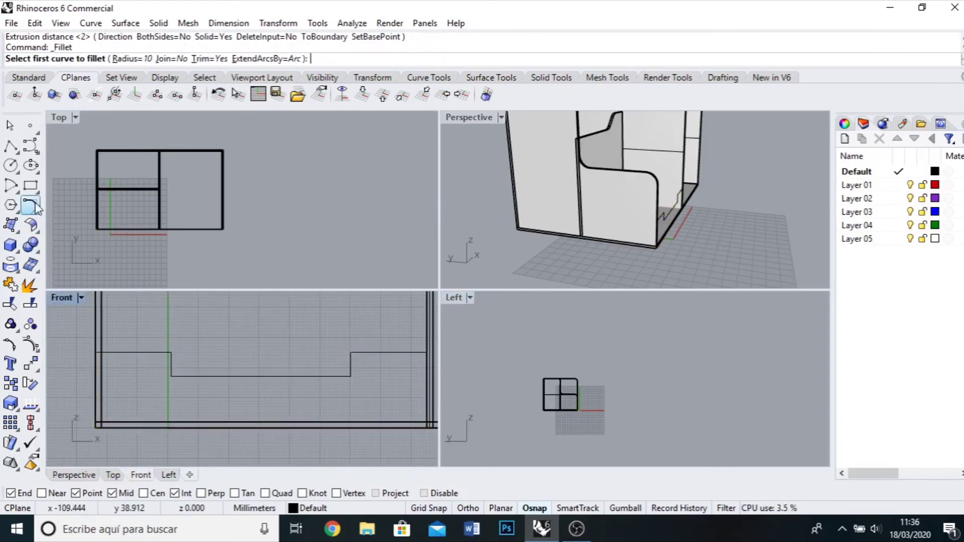
pyautogui.scroll(2, 162, 411)
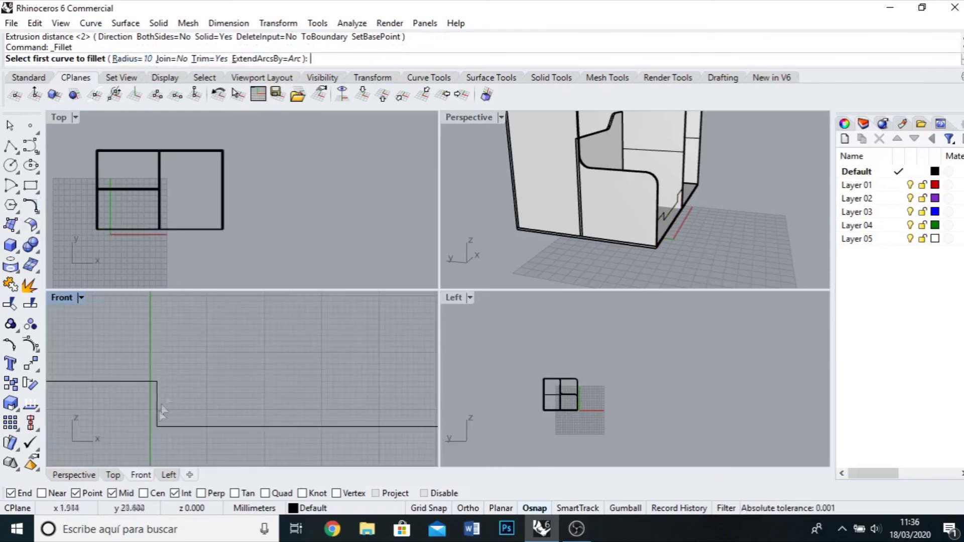
pyautogui.click(134, 383)
pyautogui.click(143, 397)
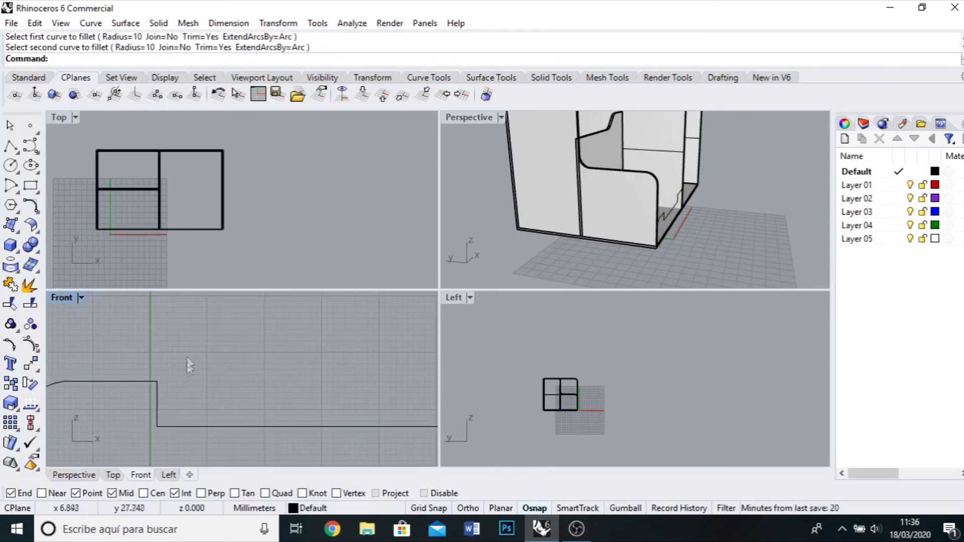
# - Undo the 10 mm fillet on the front panel outline's outer upper corner
pyautogui.scroll(-2, 146, 389)
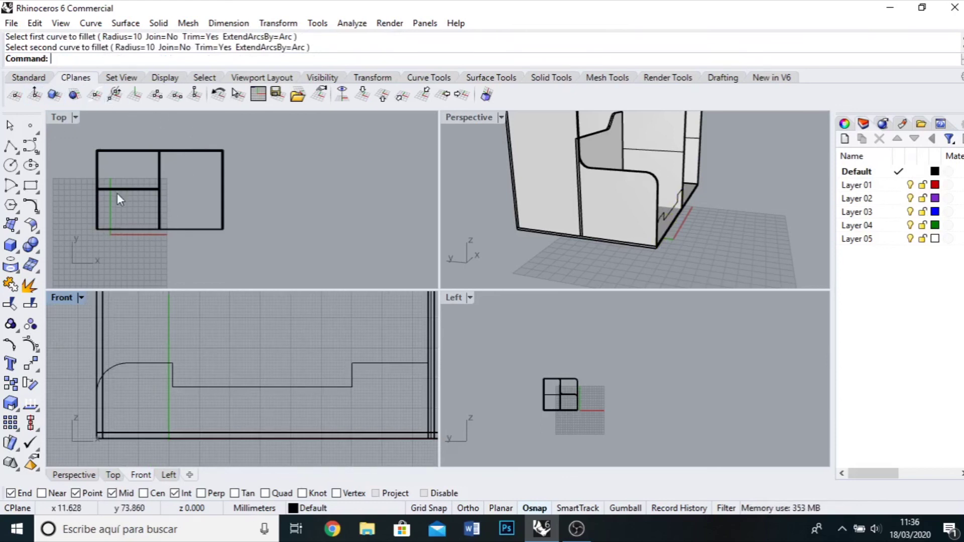
pyautogui.click(28, 77)
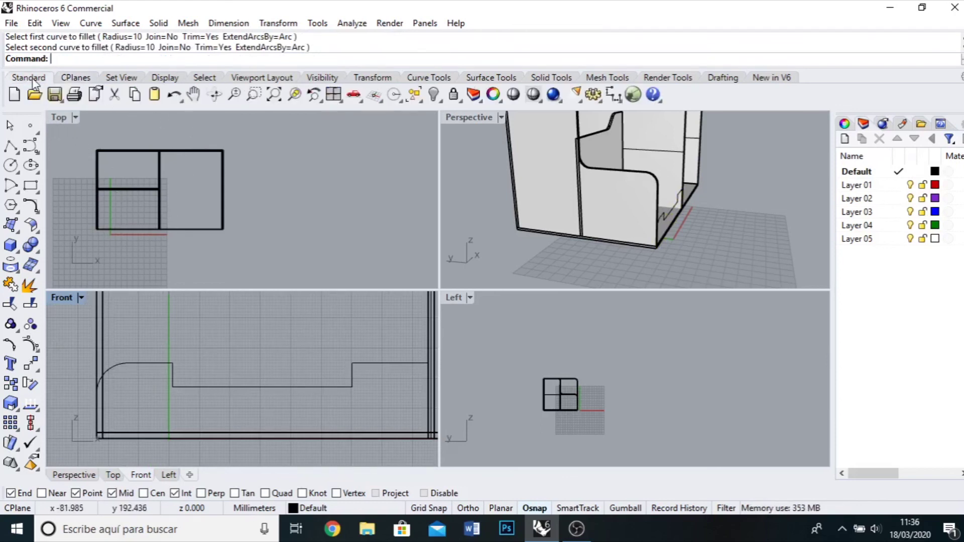
pyautogui.click(174, 95)
# - Try to fillet the notch's upper corner nearest the stepped side panel with a radius of 10 mm
pyautogui.rightClick(198, 353)
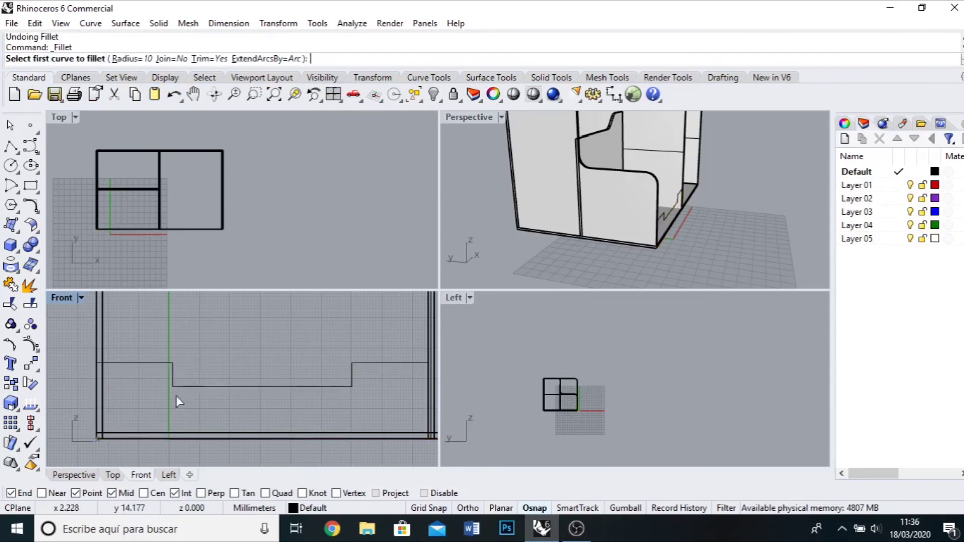
pyautogui.scroll(5, 174, 381)
pyautogui.click(170, 357)
pyautogui.click(154, 335)
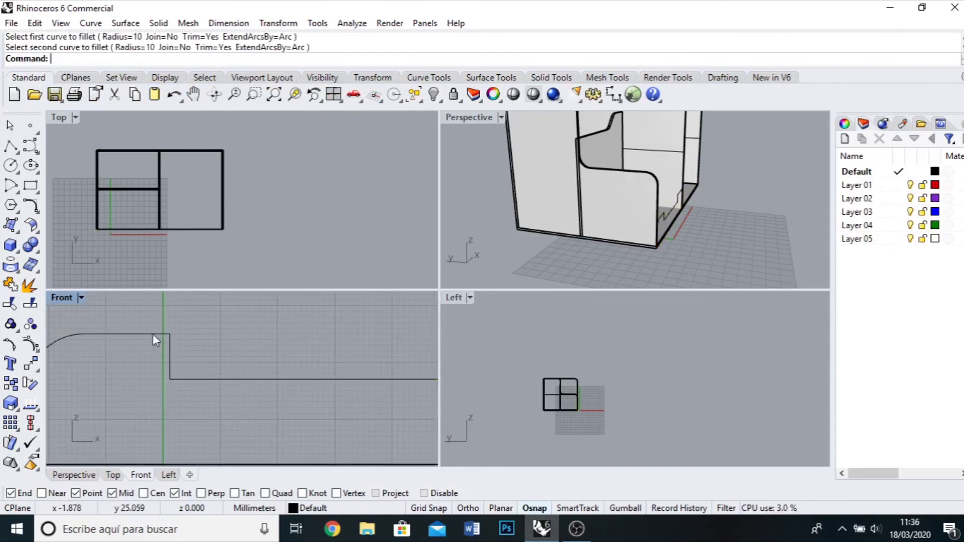
# - Fillet the notch's upper corner nearest the stepped side panel with a radius of 5 mm
pyautogui.scroll(-3, 132, 385)
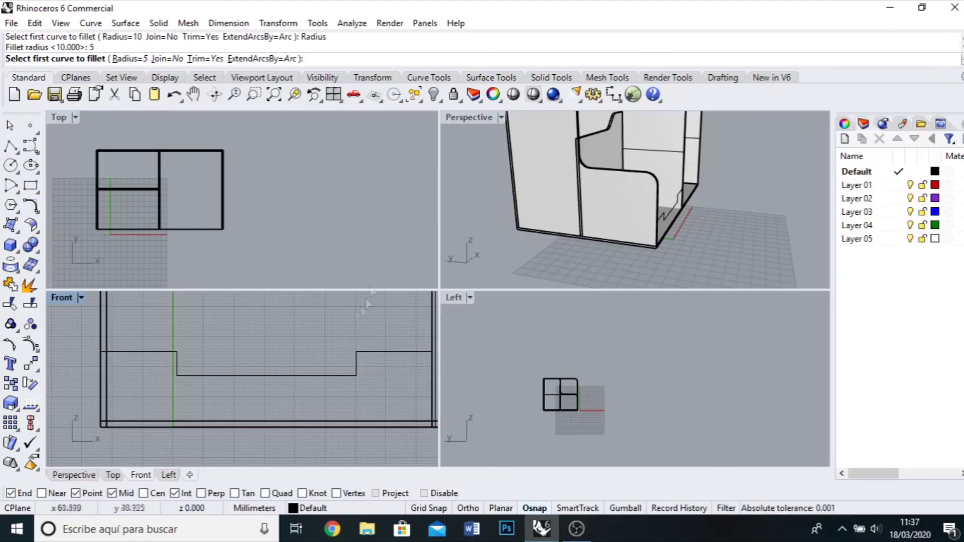
pyautogui.scroll(2, 150, 381)
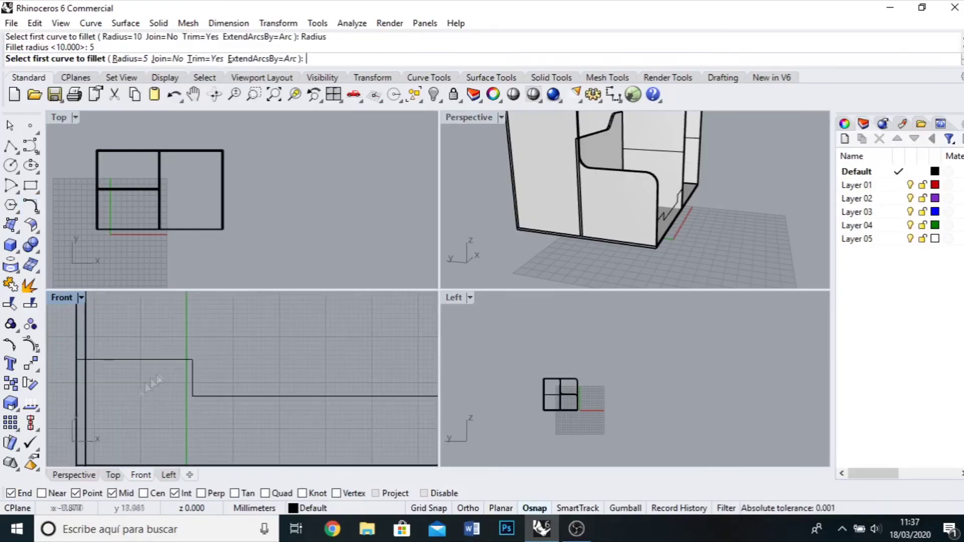
pyautogui.click(171, 359)
pyautogui.click(192, 374)
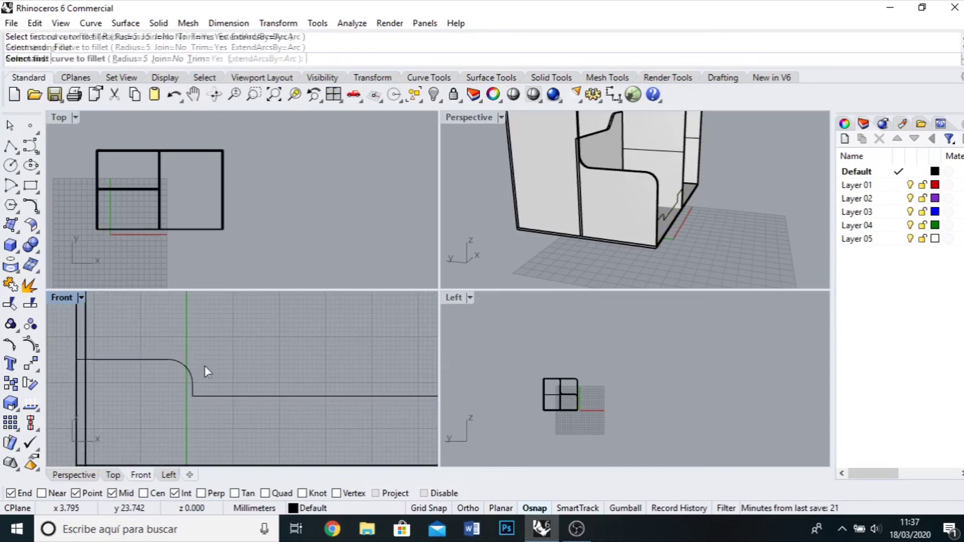
# - Fillet the remaining three corners of the front panel's notch with the same 5 mm radius
pyautogui.click(204, 398)
pyautogui.click(206, 401)
pyautogui.press('Return')
pyautogui.click(253, 410)
pyautogui.click(246, 387)
pyautogui.press('Return')
pyautogui.click(246, 406)
pyautogui.click(236, 410)
# - Extrude the closed, rounded front panel outline into a 2 mm thick solid panel and clear the selection
pyautogui.scroll(-4, 303, 459)
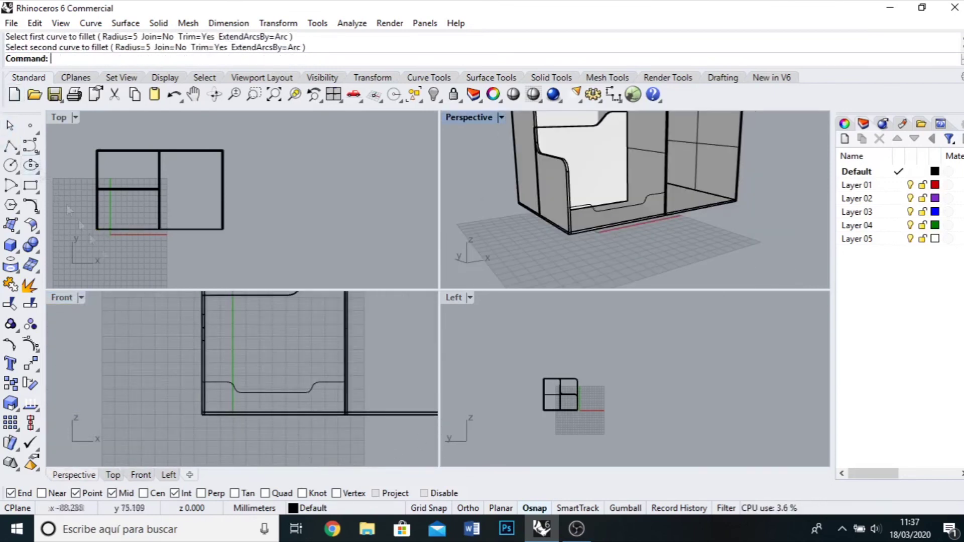
pyautogui.scroll(3, 232, 418)
pyautogui.click(219, 354)
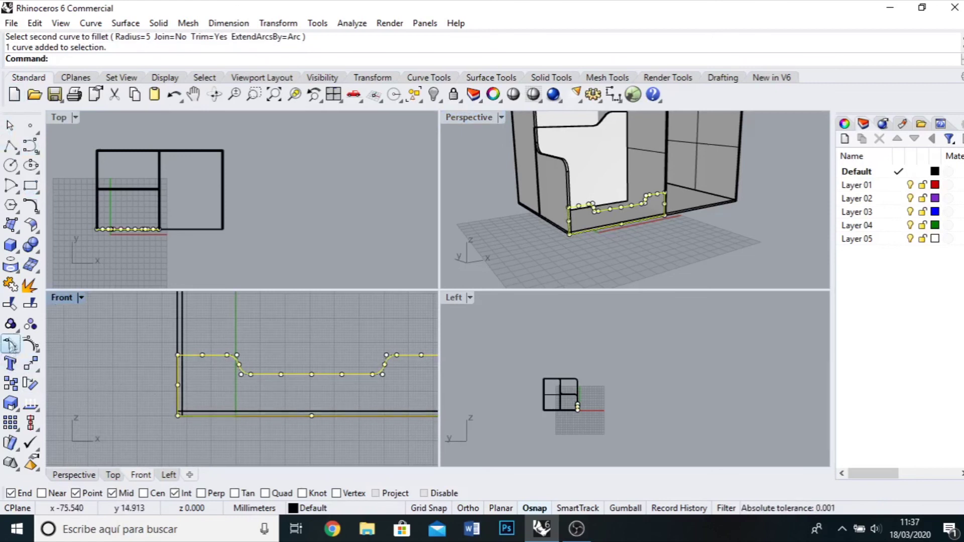
pyautogui.click(29, 284)
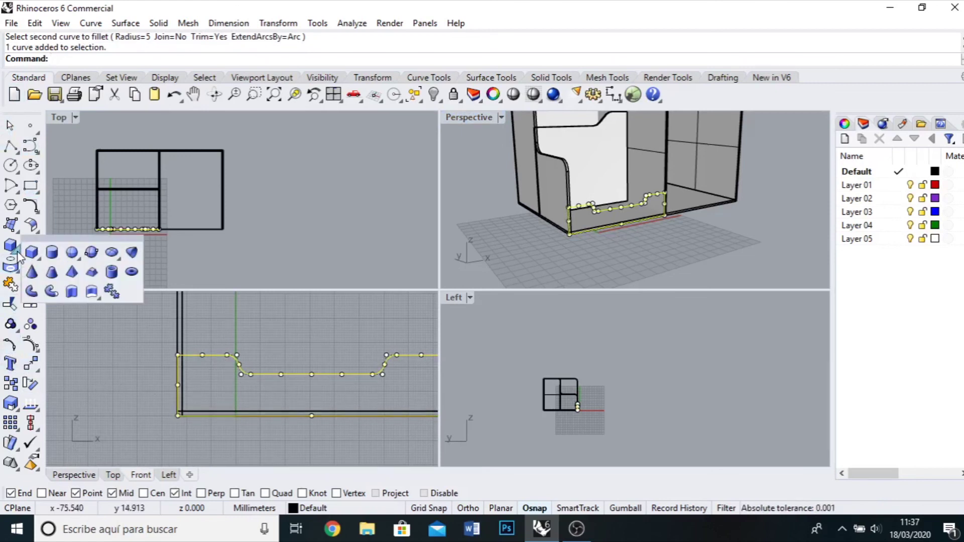
pyautogui.click(72, 285)
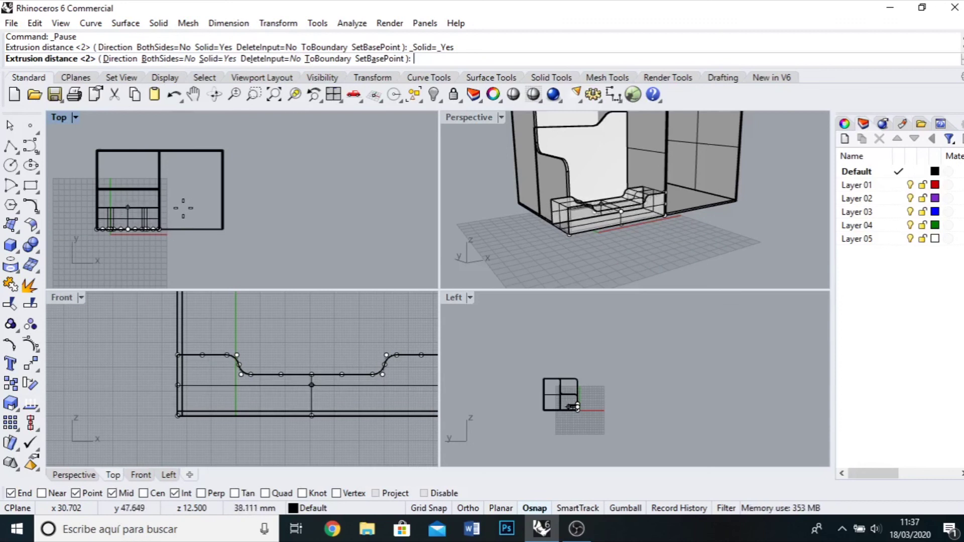
pyautogui.press('Return')
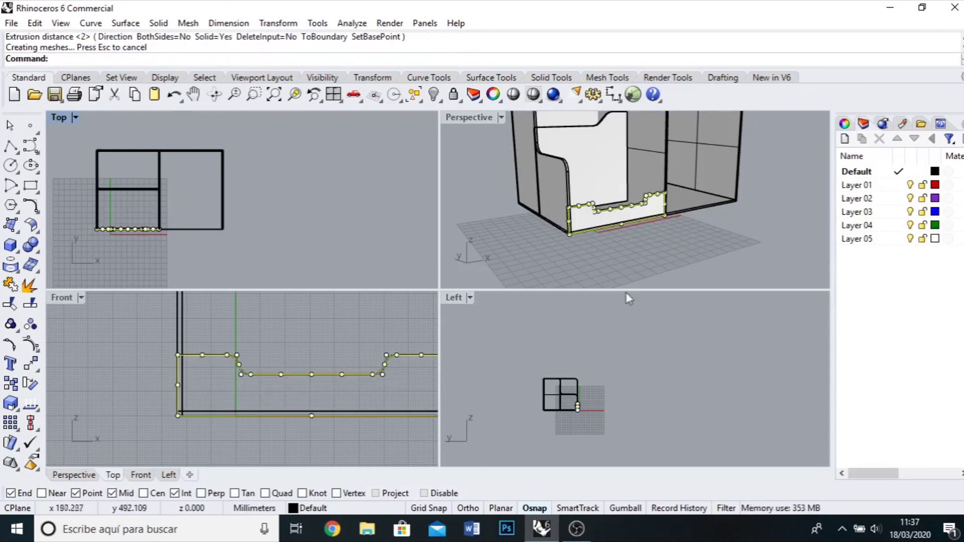
pyautogui.click(602, 256)
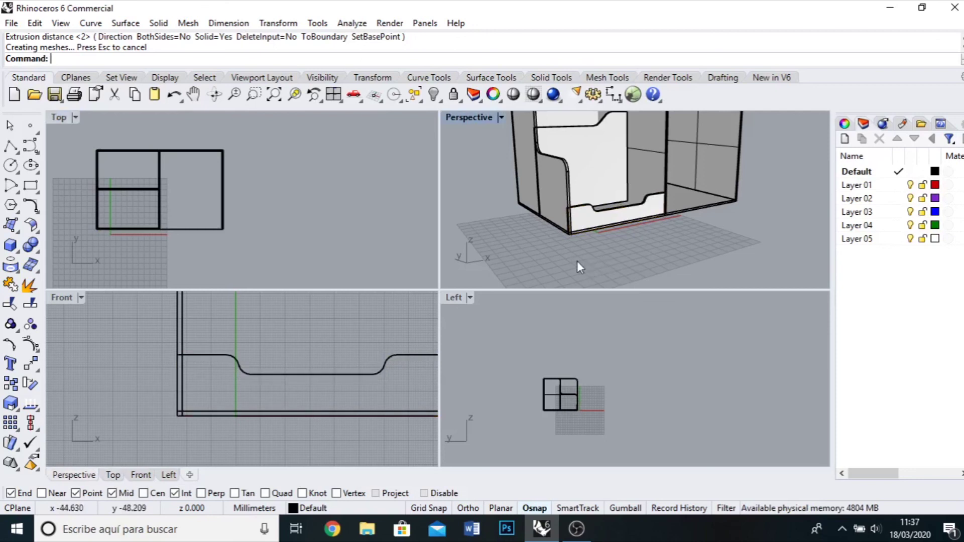
# - Examine the notched front panel and the whole divided box from several angles in an enlarged perspective view
pyautogui.moveTo(577, 263); pyautogui.dragTo(658, 281, button='right')
pyautogui.scroll(5, 670, 266)
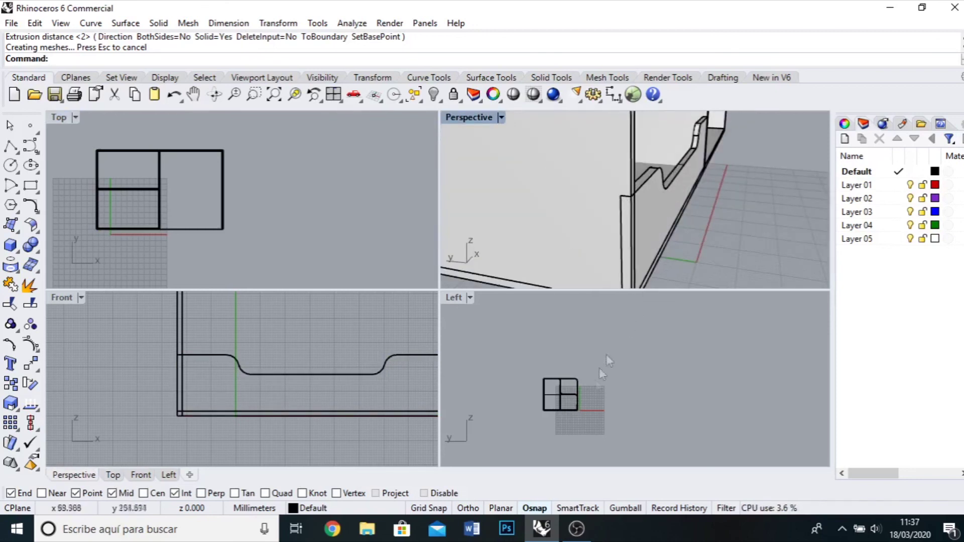
pyautogui.scroll(-5, 577, 204)
pyautogui.moveTo(573, 206); pyautogui.dragTo(519, 144, button='right')
pyautogui.doubleClick(467, 117)
pyautogui.scroll(-3, 530, 259)
pyautogui.moveTo(507, 346); pyautogui.dragTo(470, 373, button='right')
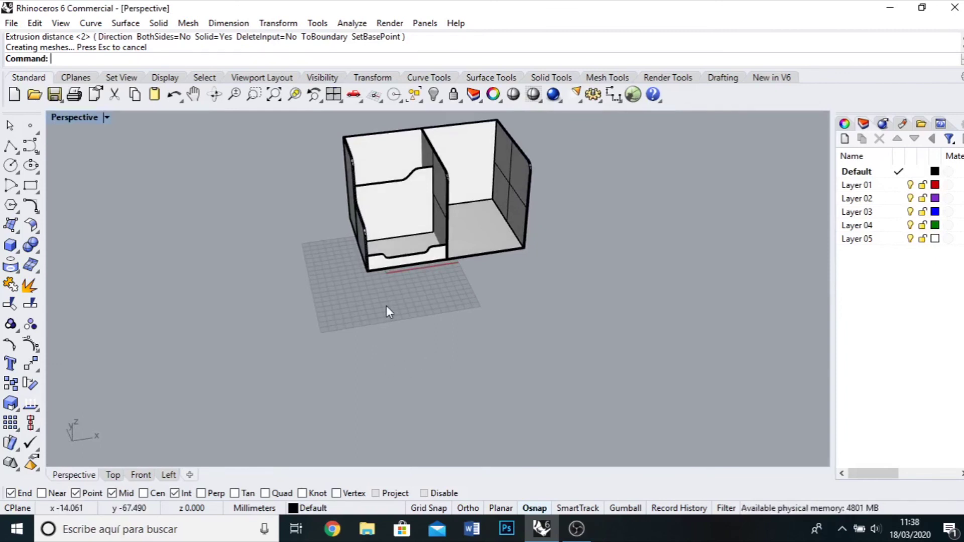
pyautogui.scroll(4, 395, 274)
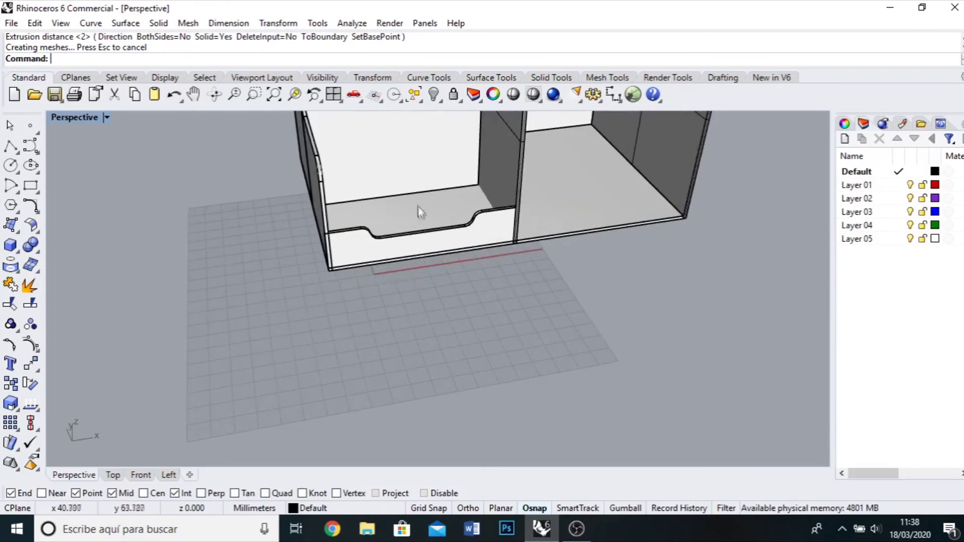
pyautogui.moveTo(421, 241); pyautogui.dragTo(573, 357, button='right')
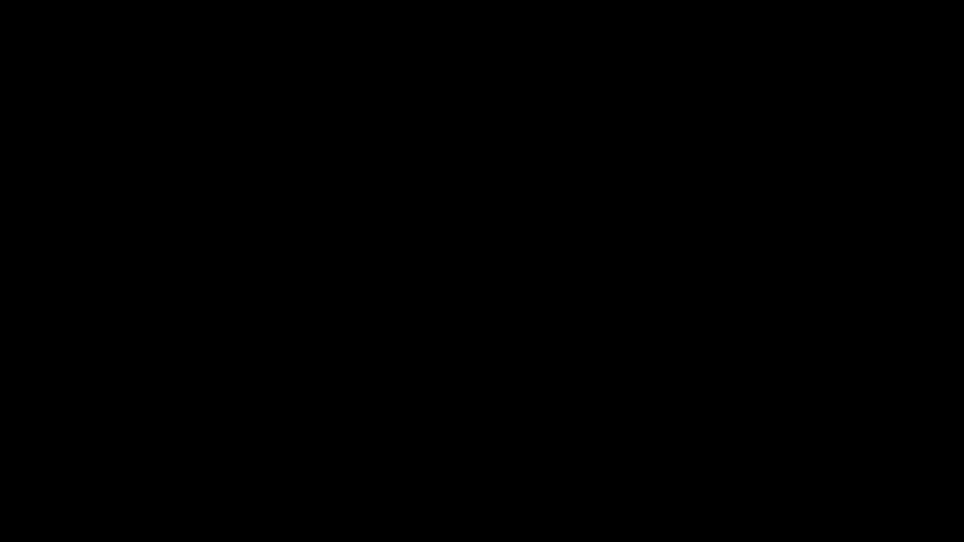